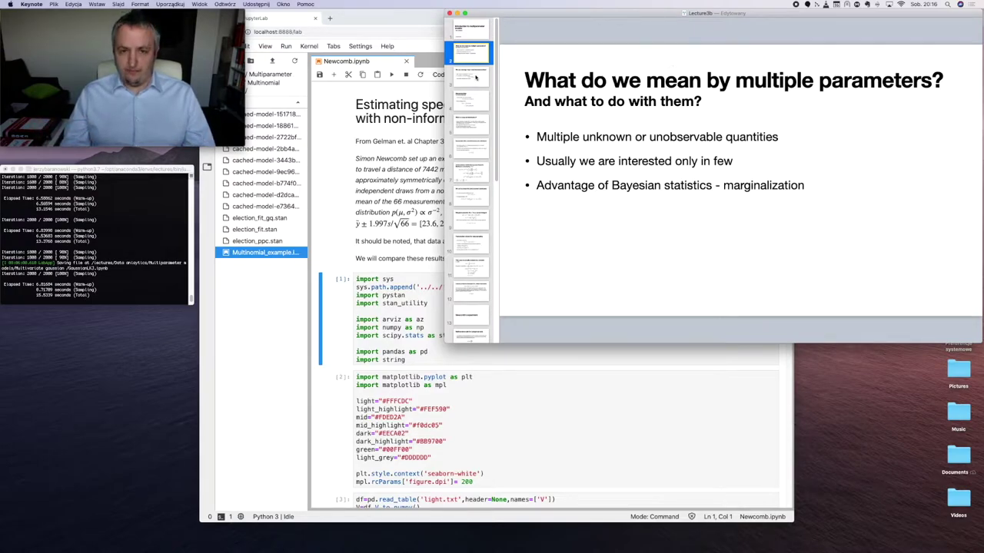
Step: Show the slide on averaging over nuisance parameters, followed by the slide with the formal statement of marginalization
left_click(475, 77)
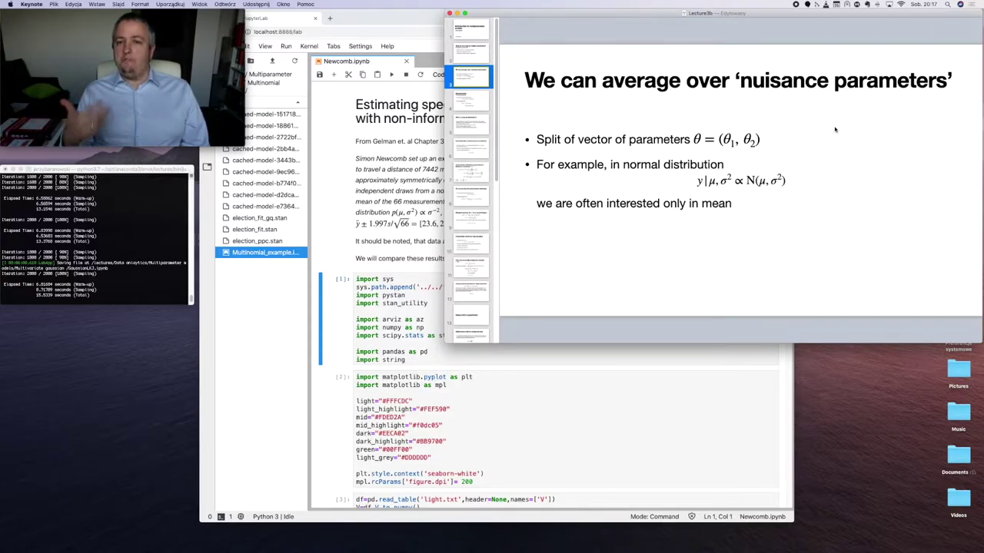
left_click(483, 105)
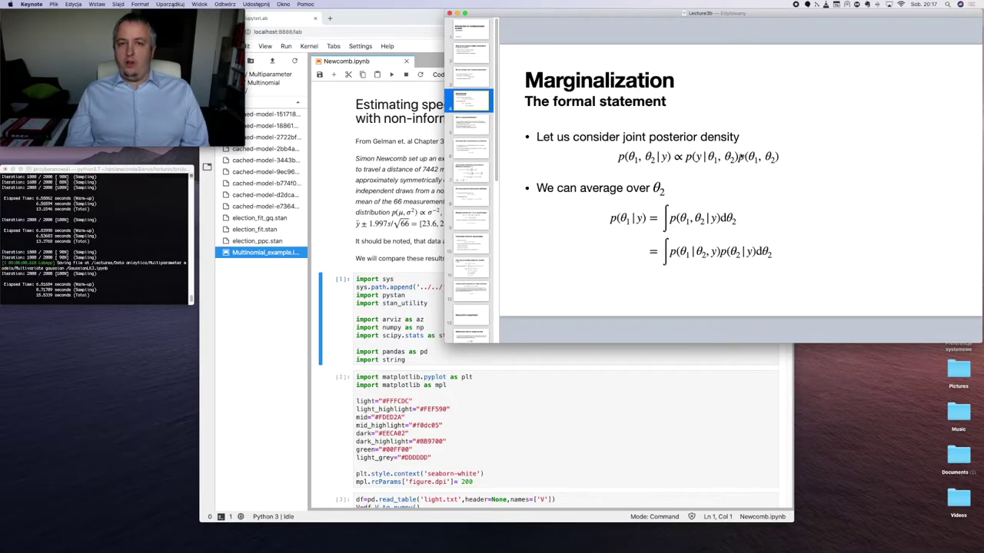
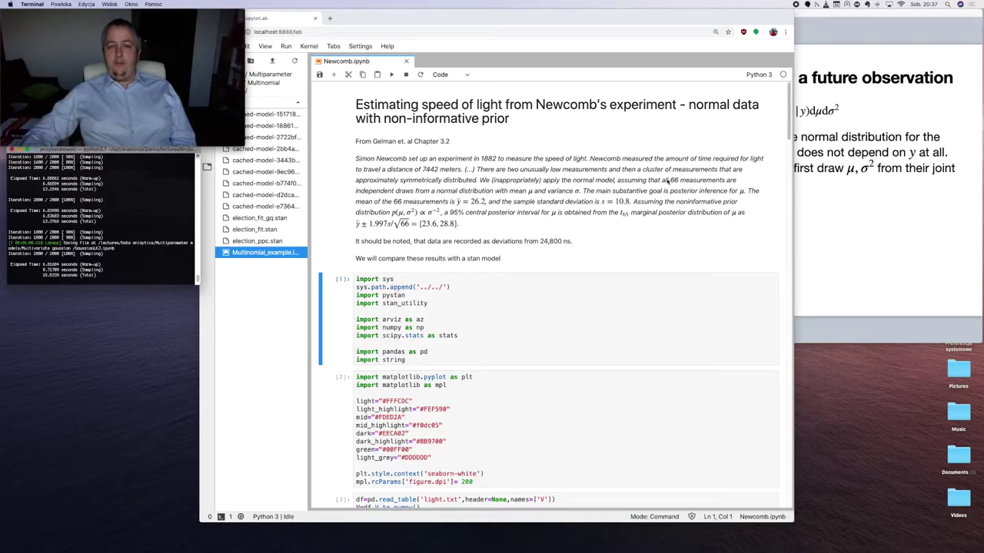
Step: Show the Keynote slide on the analytically solvable case and compare it with the Newcomb notebook's introduction in JupyterLab
left_click(850, 201)
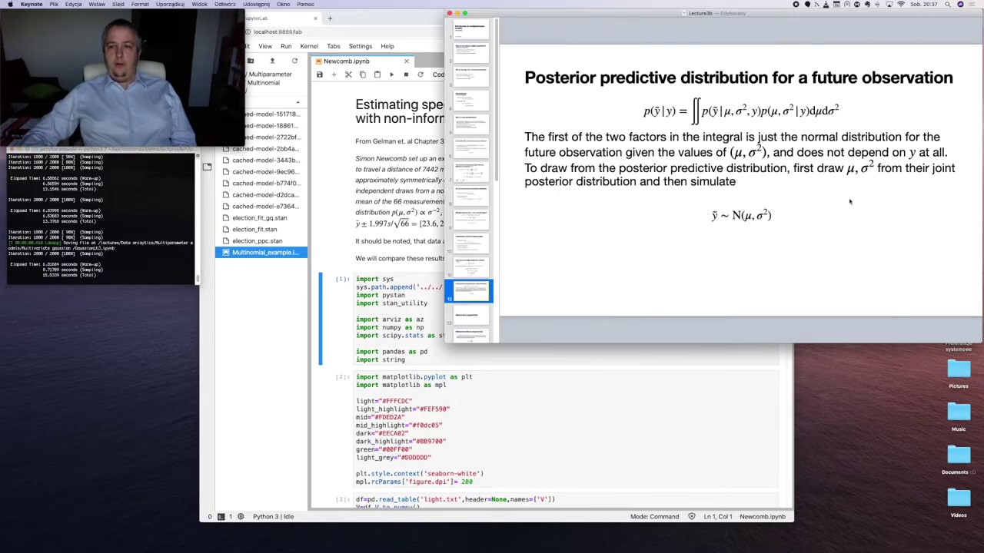
left_click(483, 268)
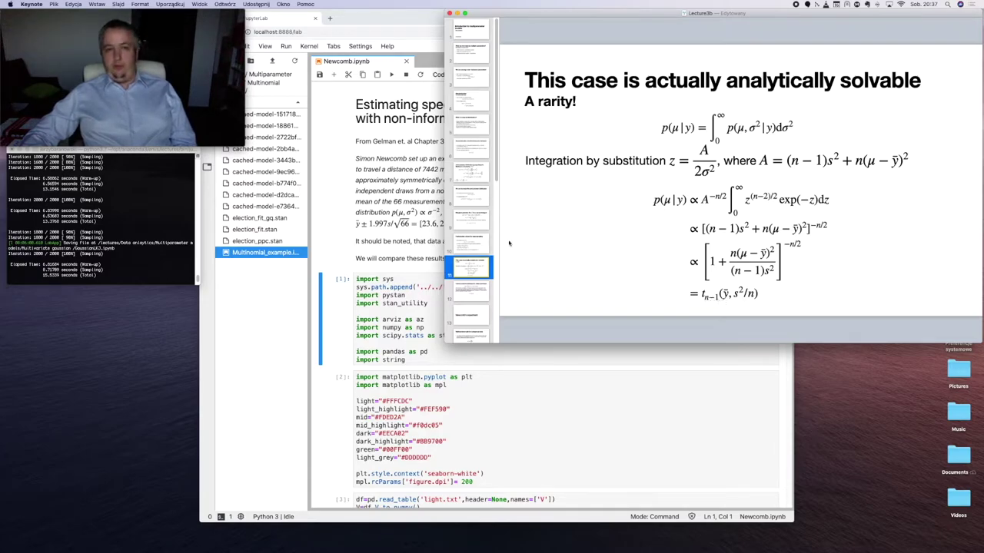
key("super+Tab")
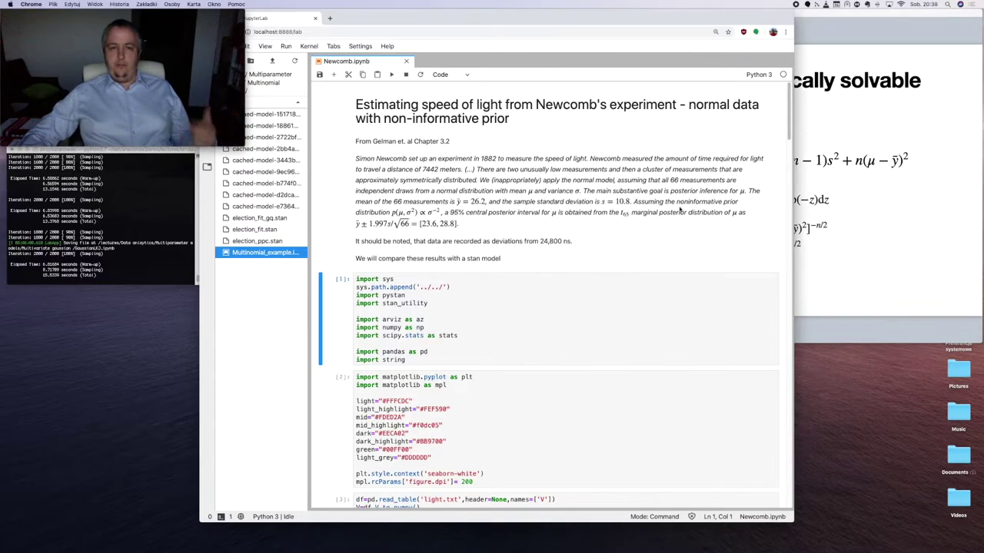
left_click(820, 220)
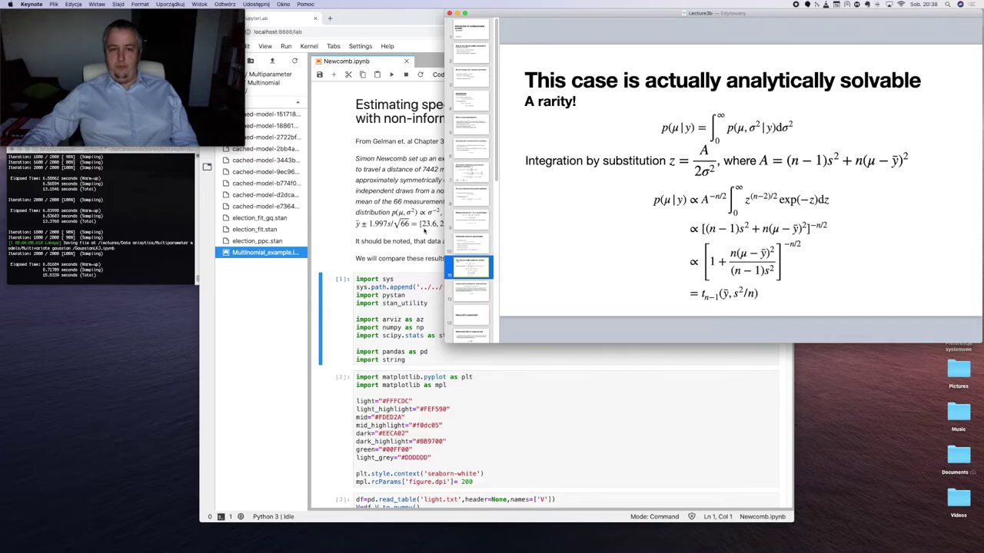
left_click(424, 231)
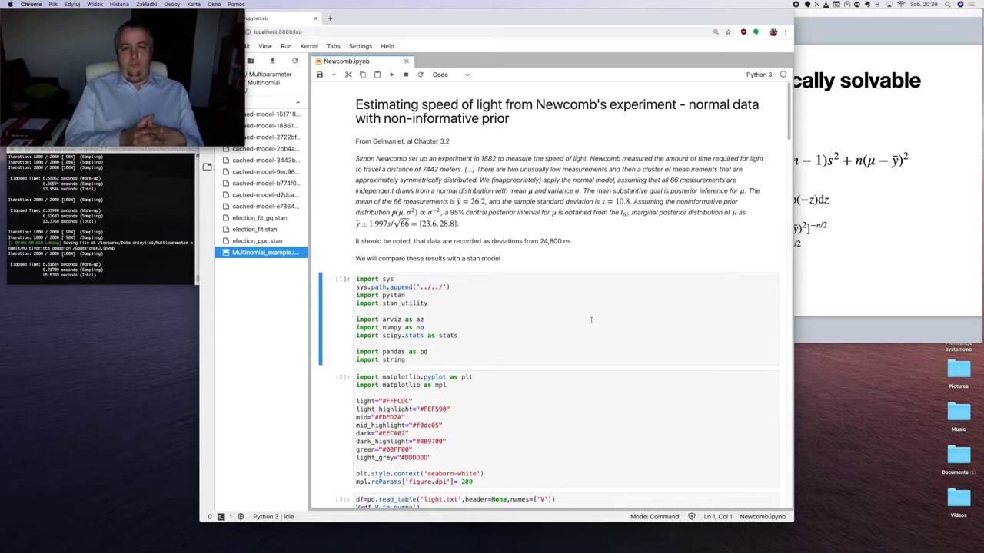
Step: Collapse the code of the library import cell and the matplotlib colour setup cell in the Newcomb notebook
scroll(513, 351, "down", 1)
scroll(514, 351, "down", 5)
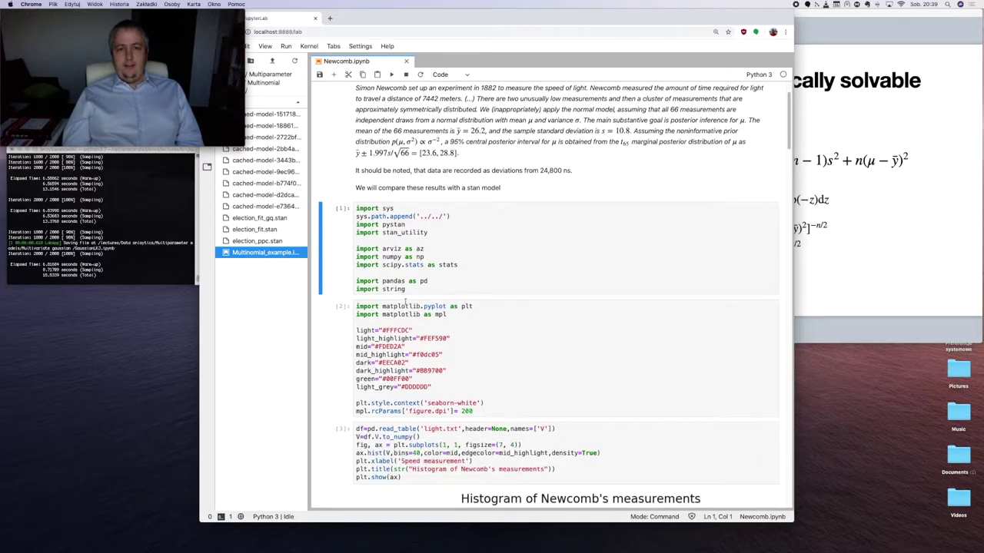
left_click(320, 197)
left_click(321, 203)
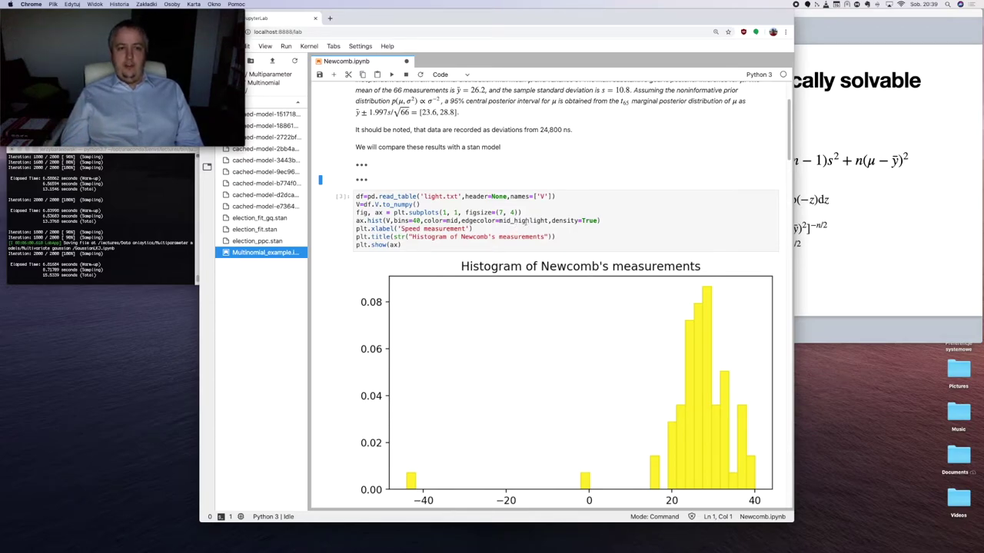
Step: Highlight the line that reads light.txt, uncover the file browser beside the webcam, and open the Newcomb folder in Multiparameter models
double_click(442, 197)
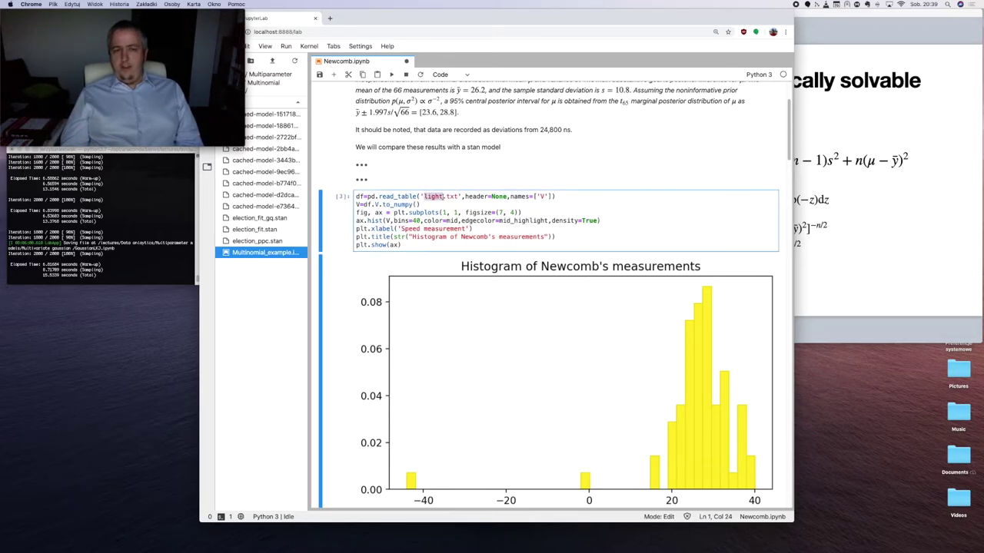
triple_click(442, 197)
left_click_drag(277, 70, 341, 70)
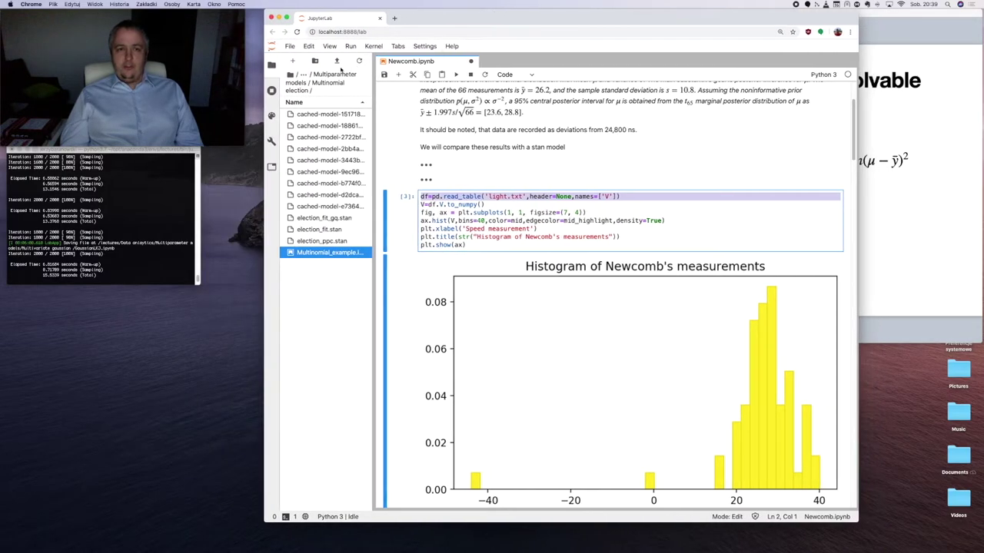
left_click(323, 75)
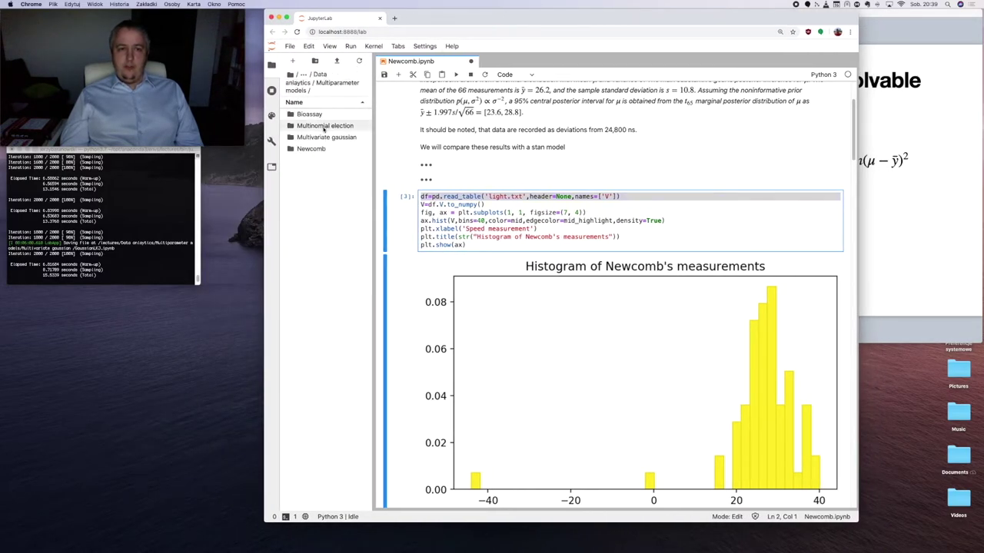
left_click(314, 150)
double_click(314, 151)
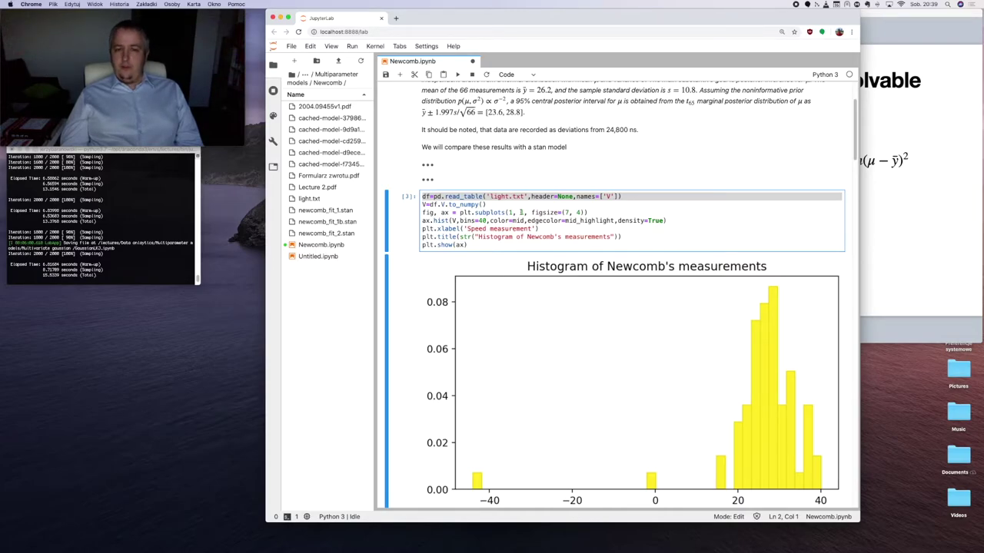
Step: Highlight the to_numpy conversion line and the read_table line in the histogram cell
scroll(522, 212, "down", 1)
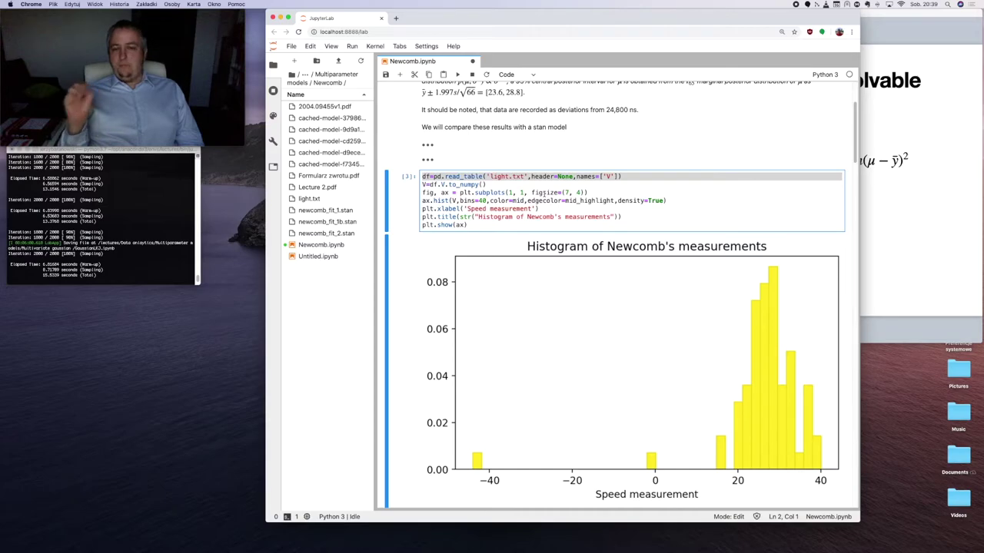
triple_click(584, 184)
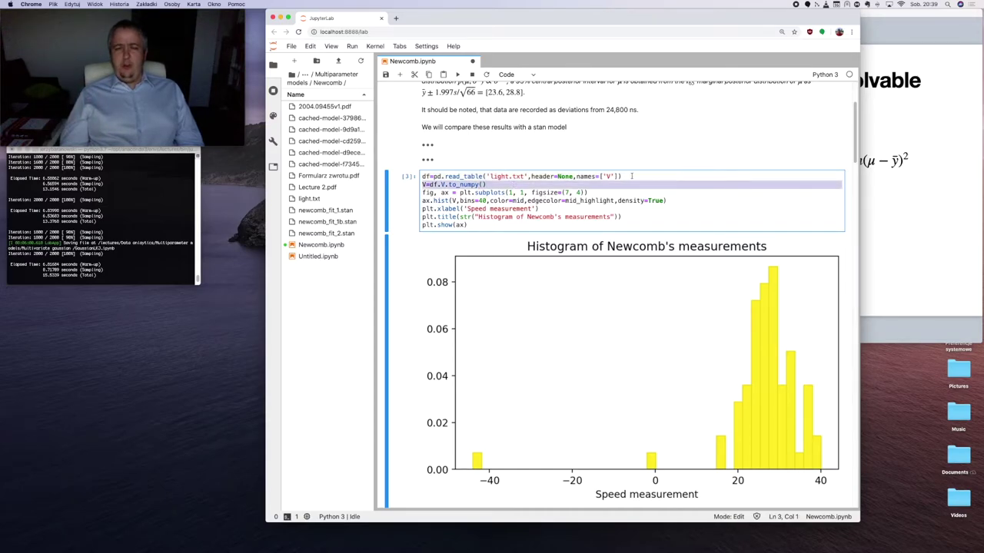
triple_click(617, 176)
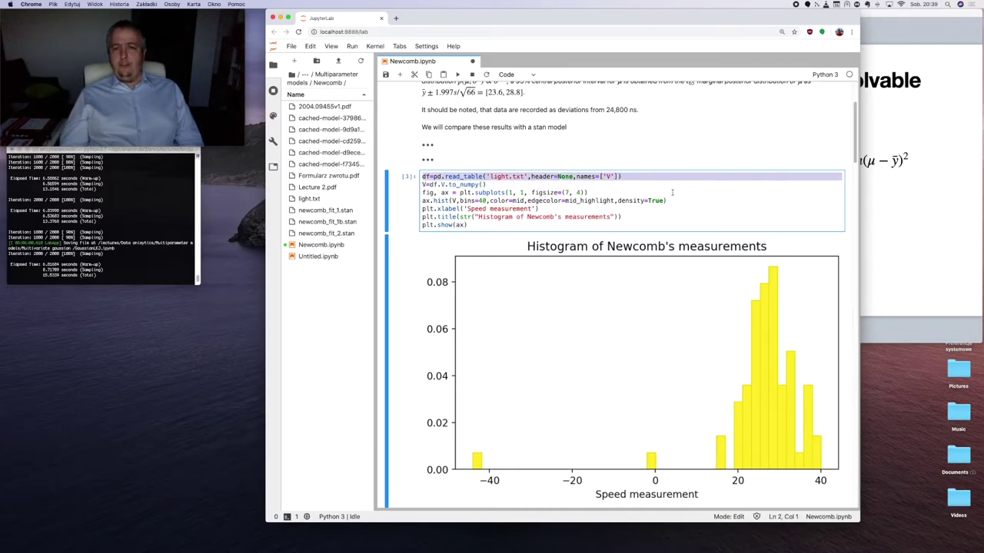
Step: Open light.txt, look through its list of measurements, and close the file
double_click(322, 199)
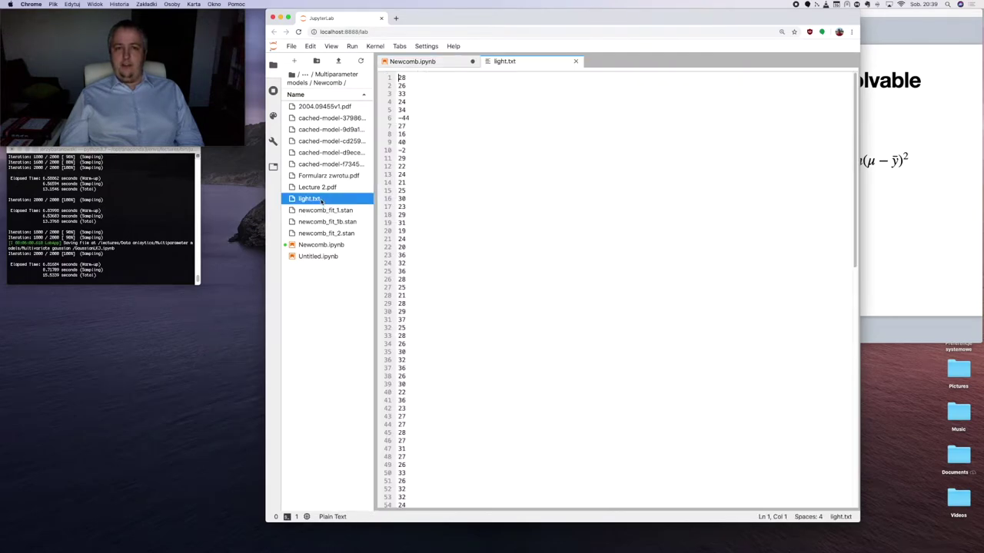
scroll(405, 399, "down", 5)
scroll(407, 396, "up", 5)
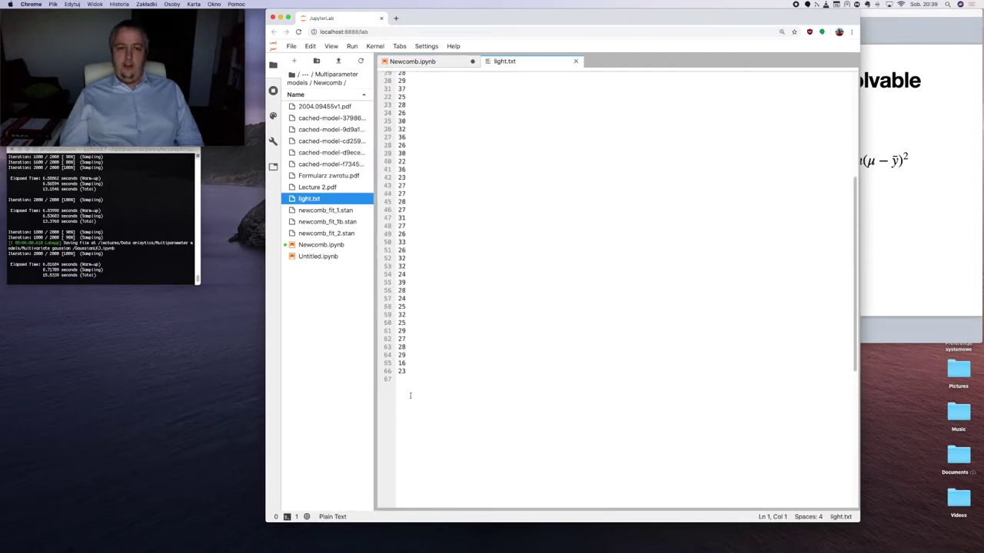
scroll(427, 261, "down", 5)
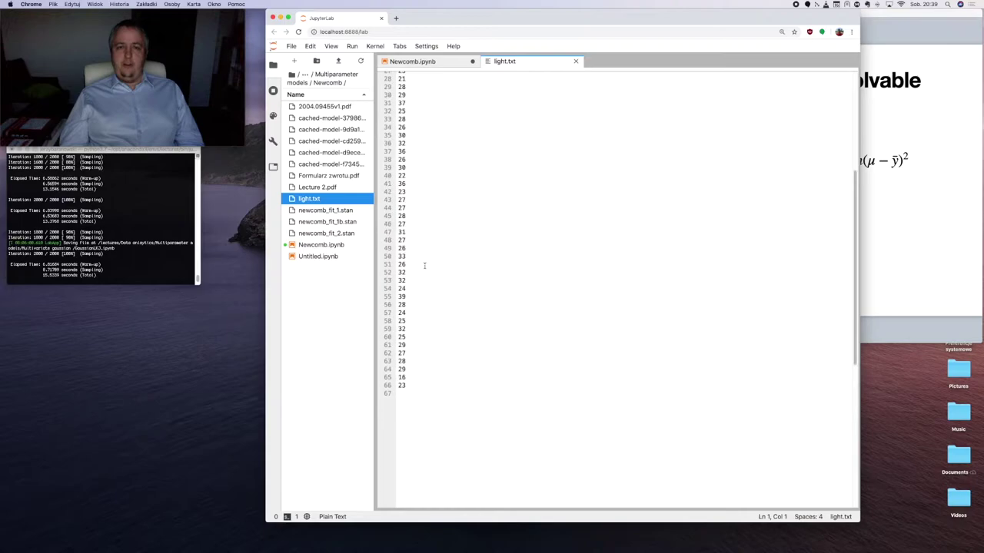
scroll(423, 264, "up", 5)
left_click(576, 61)
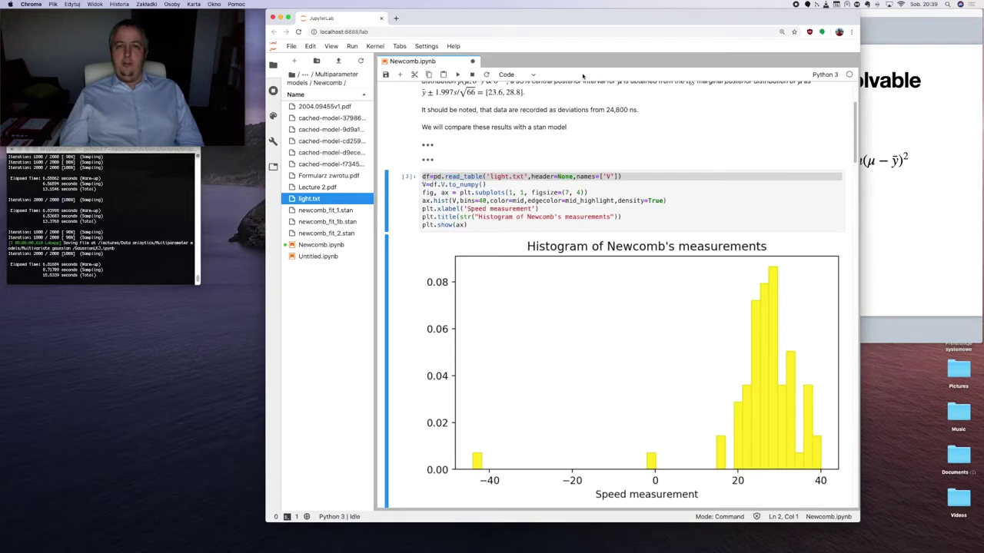
Step: Examine the plotting code for the axis label and title together with the histogram of Newcomb's measurements
left_click(677, 185)
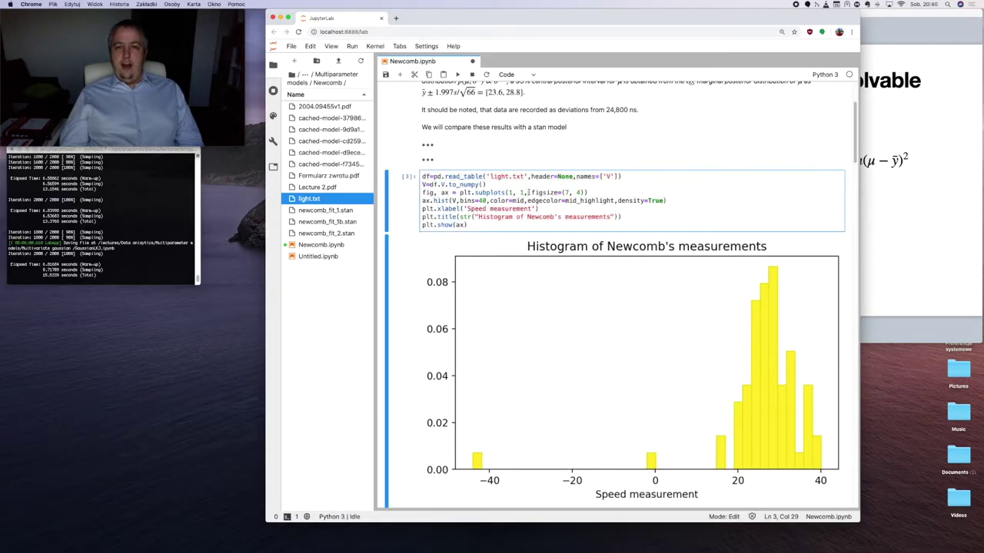
triple_click(535, 209)
scroll(643, 229, "down", 2)
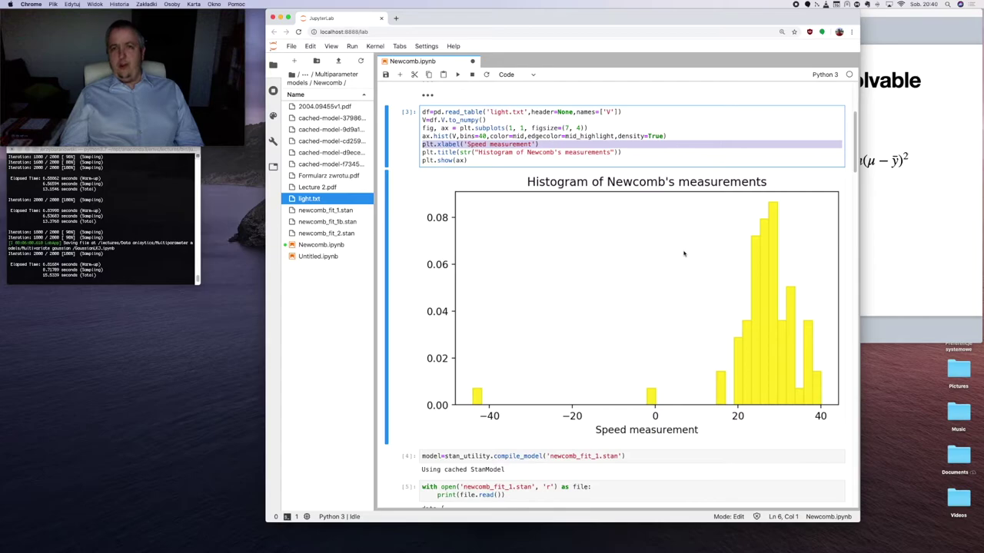
left_click(646, 151)
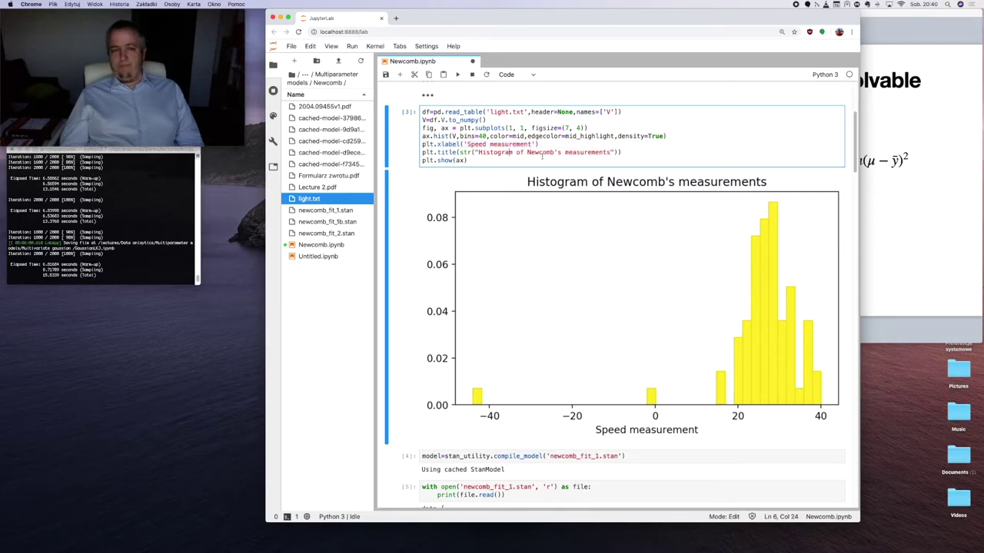
scroll(637, 220, "down", 1)
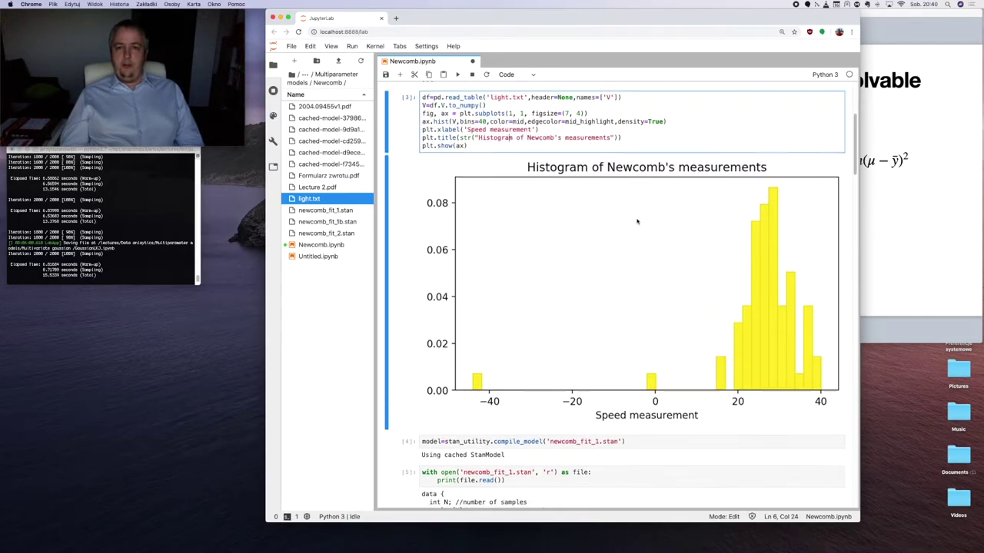
scroll(637, 220, "up", 2)
scroll(637, 216, "down", 3)
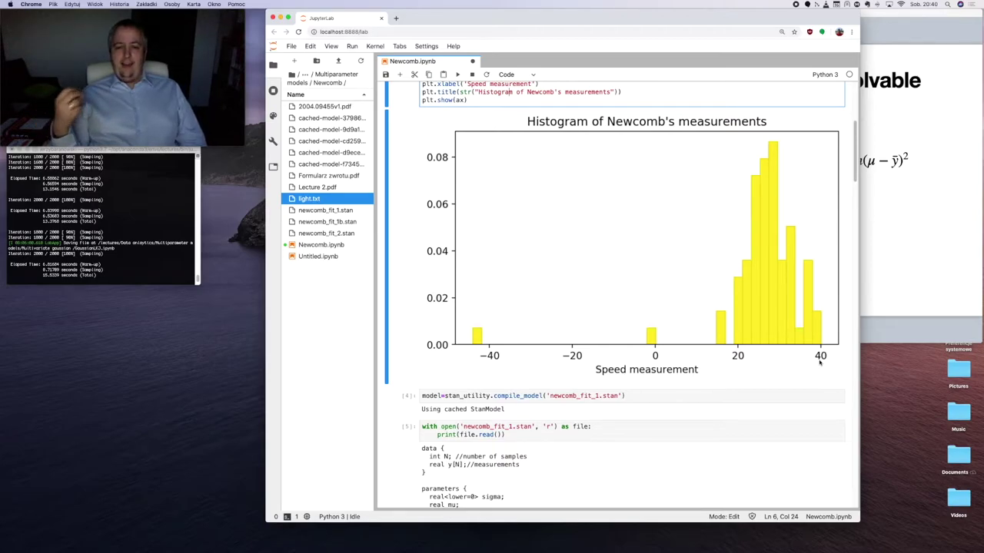
scroll(751, 346, "up", 3)
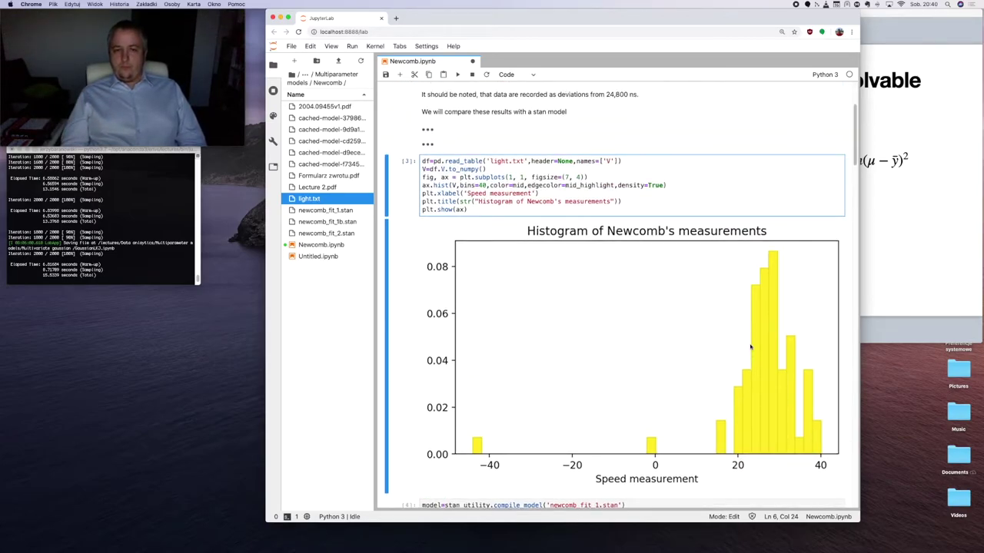
scroll(751, 346, "down", 4)
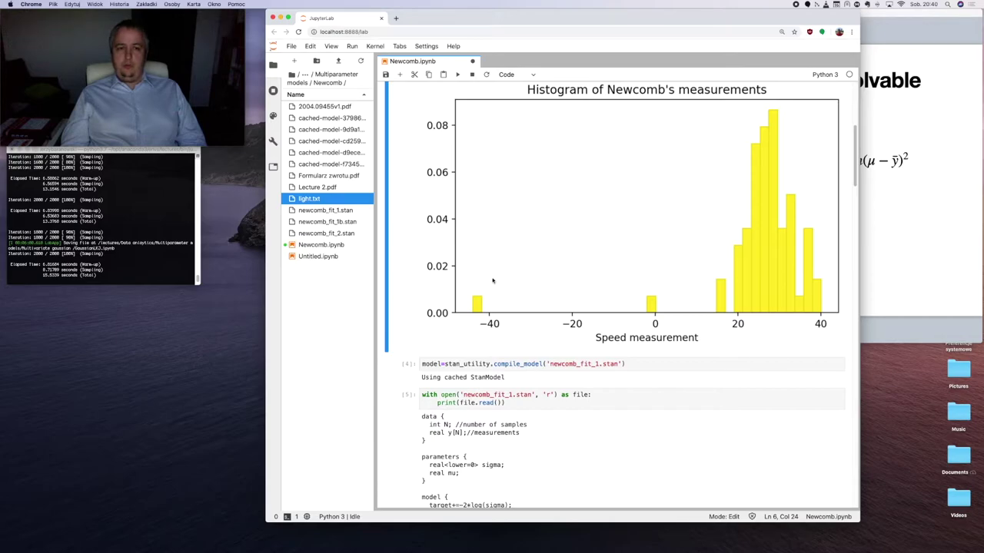
Step: Review the printed newcomb_fit_1.stan code, highlighting the measurements declaration and the sigma and mu parameters
scroll(600, 249, "down", 5)
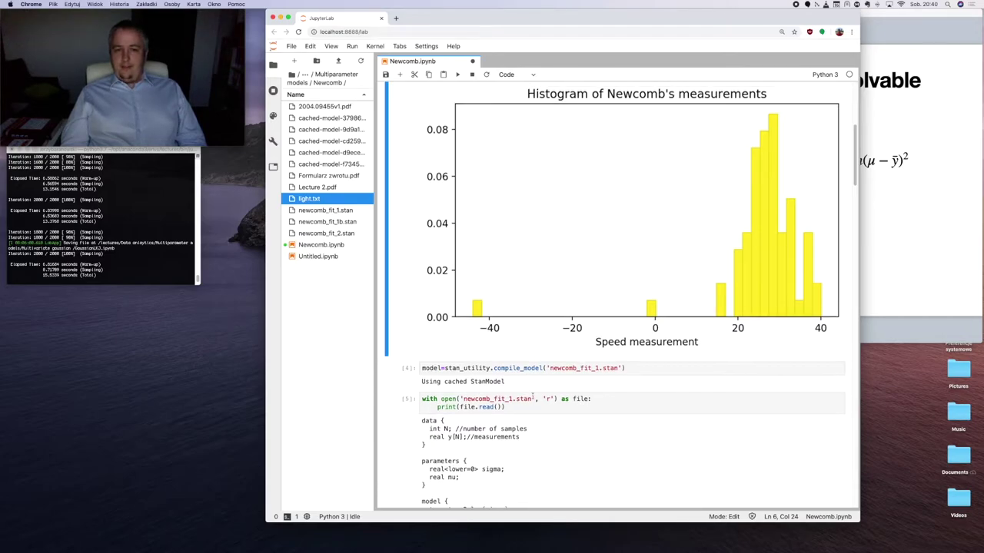
key("Escape")
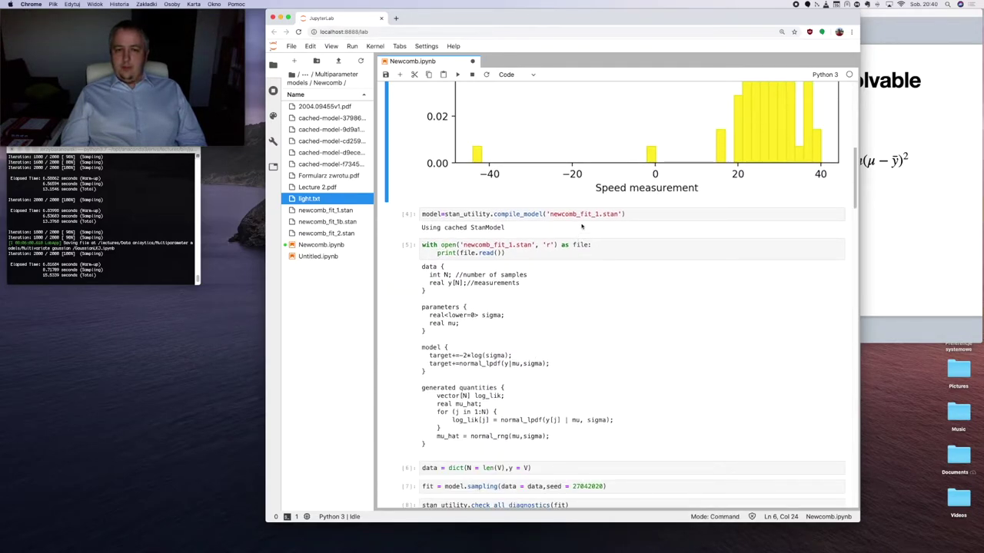
scroll(403, 275, "down", 1)
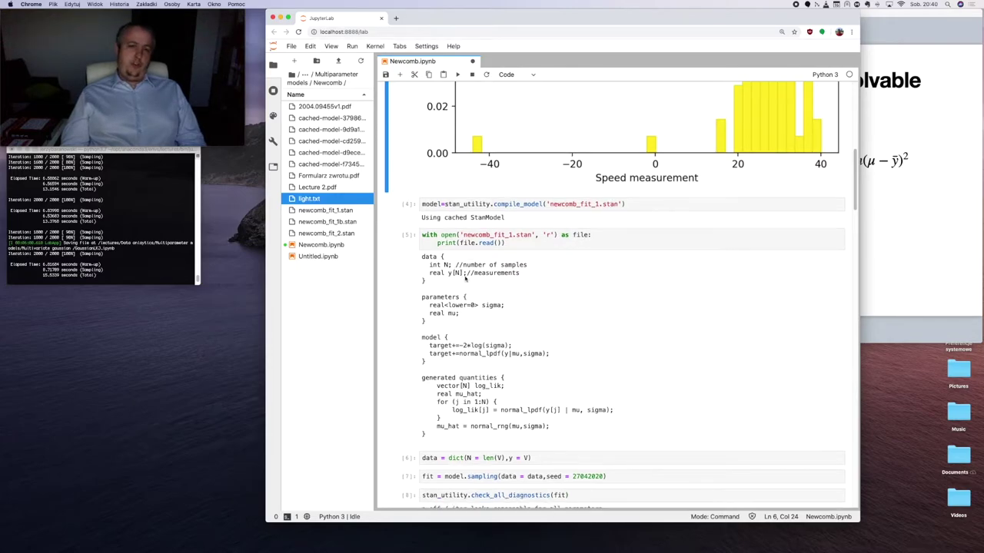
scroll(465, 280, "down", 3)
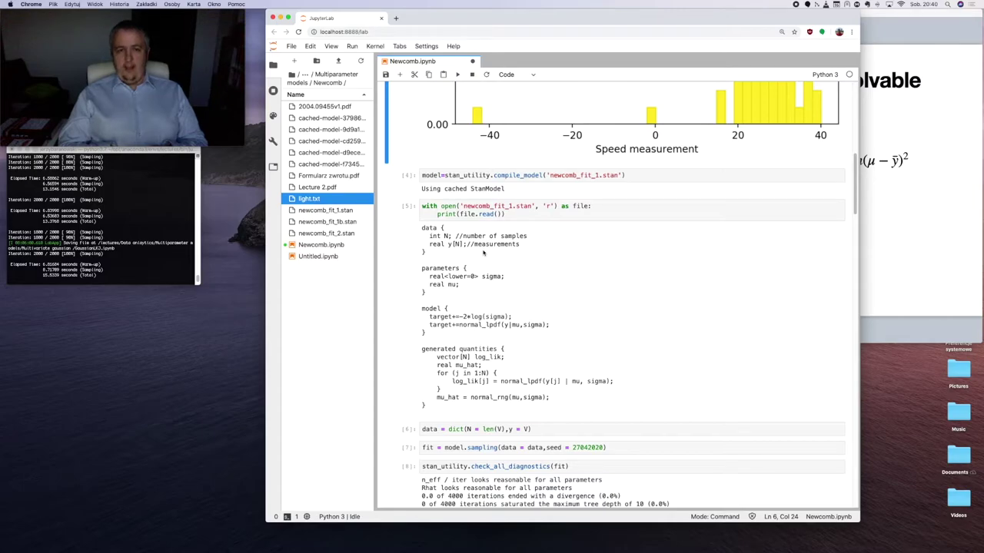
left_click(468, 243)
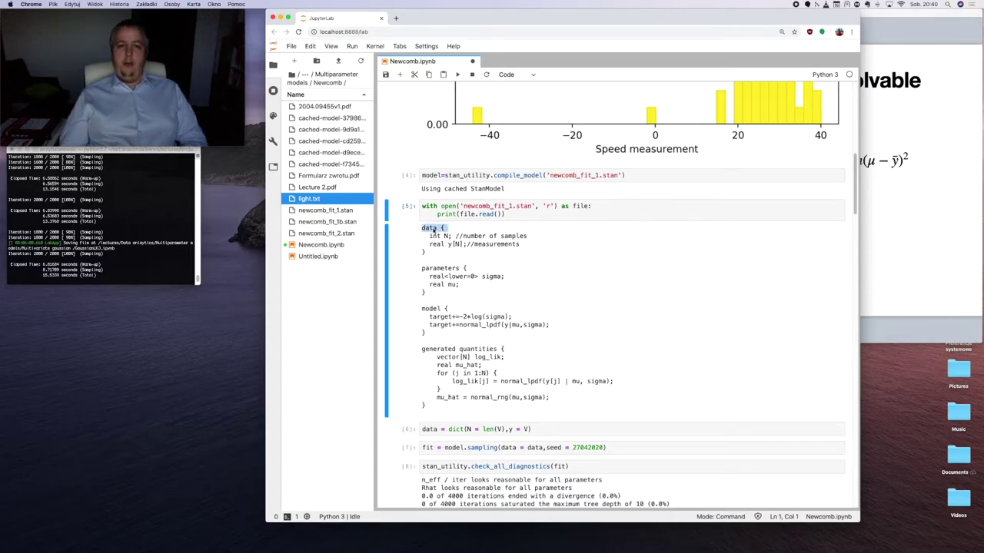
triple_click(468, 243)
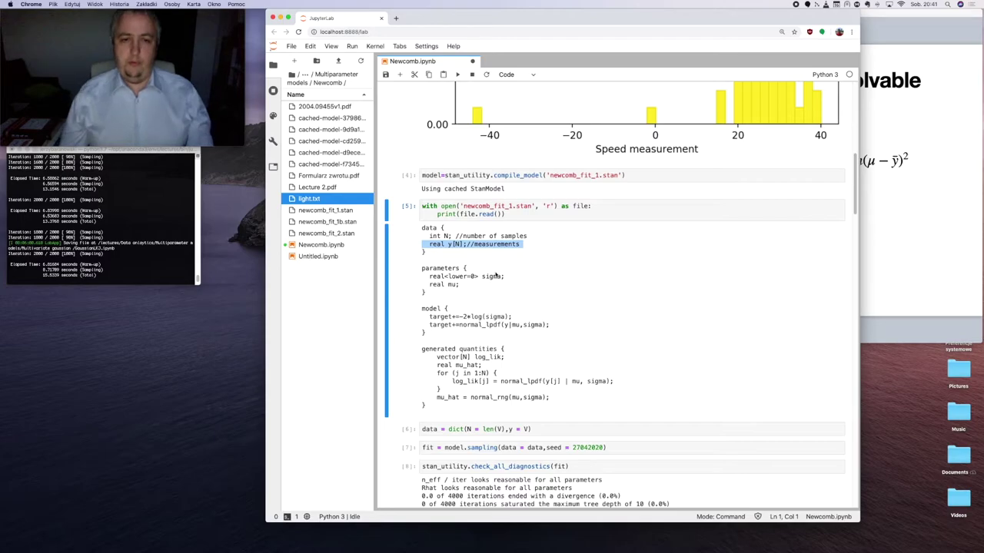
left_click_drag(505, 277, 421, 268)
double_click(451, 285)
scroll(537, 295, "up", 3)
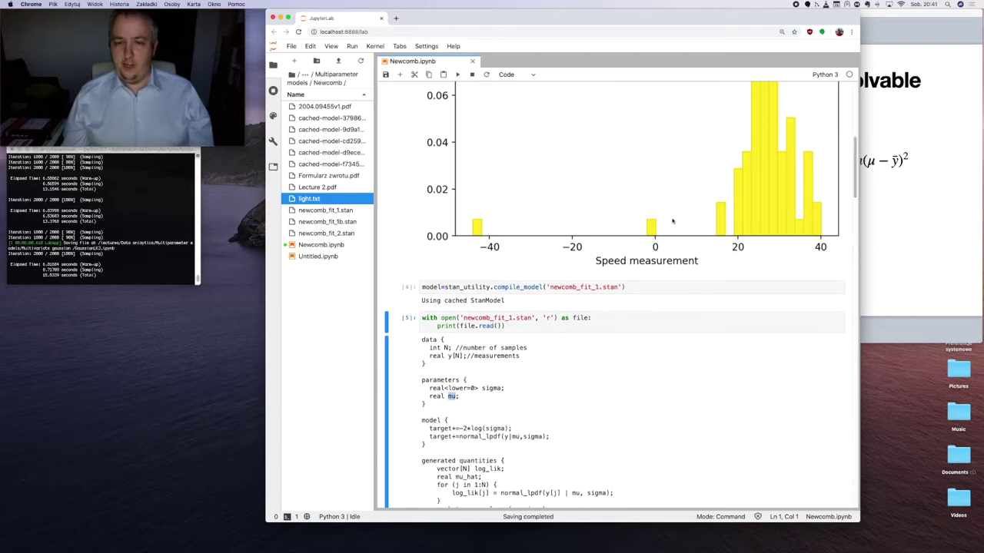
Step: Review the model block of newcomb_fit_1.stan, highlighting the target+=-2*log(sigma) prior line and clearing the highlight
scroll(478, 316, "down", 2)
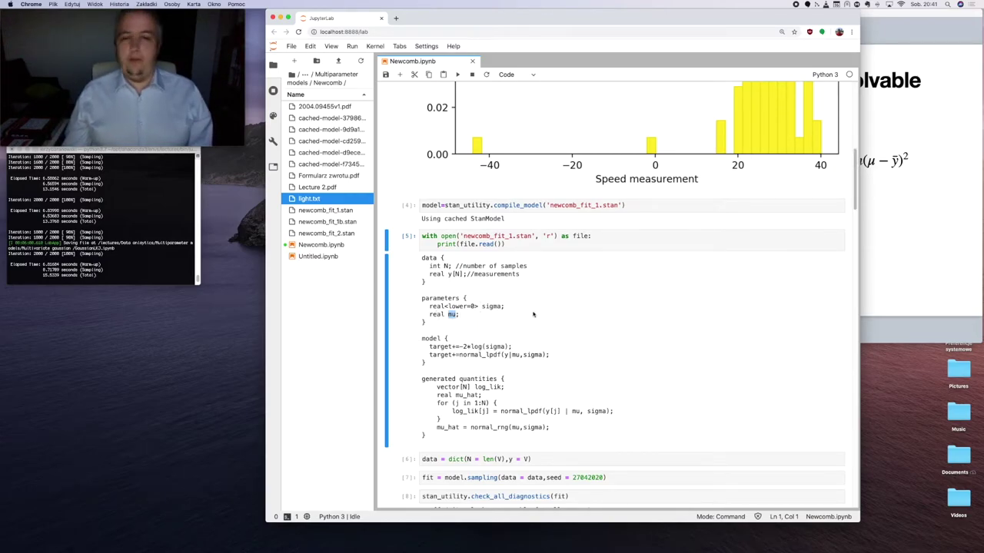
scroll(520, 330, "up", 1)
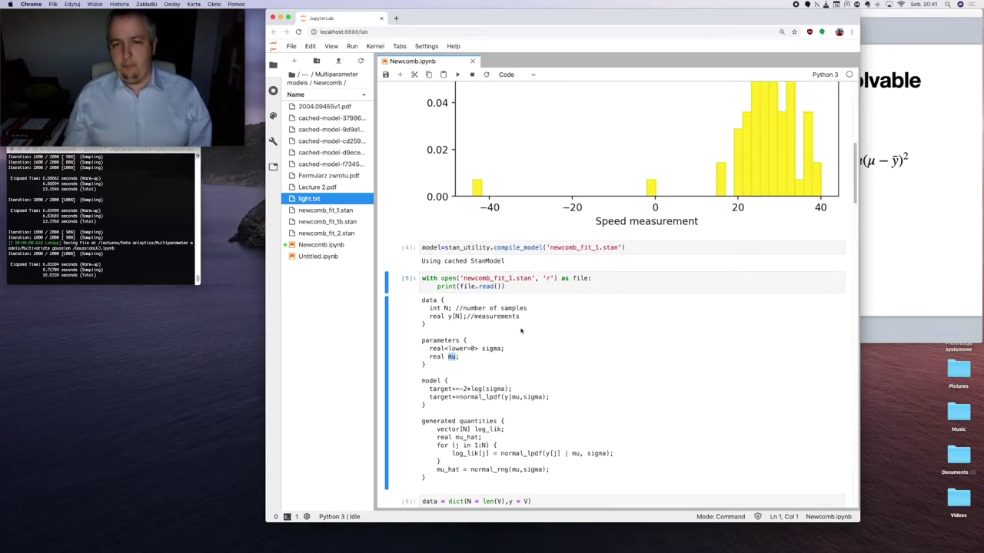
scroll(450, 366, "down", 1)
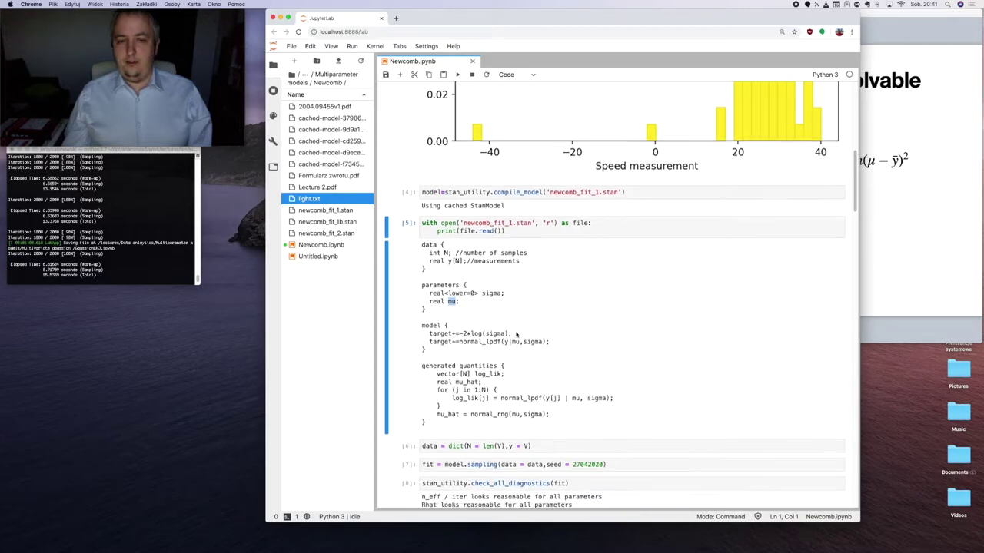
scroll(461, 307, "down", 1)
left_click_drag(423, 295, 515, 296)
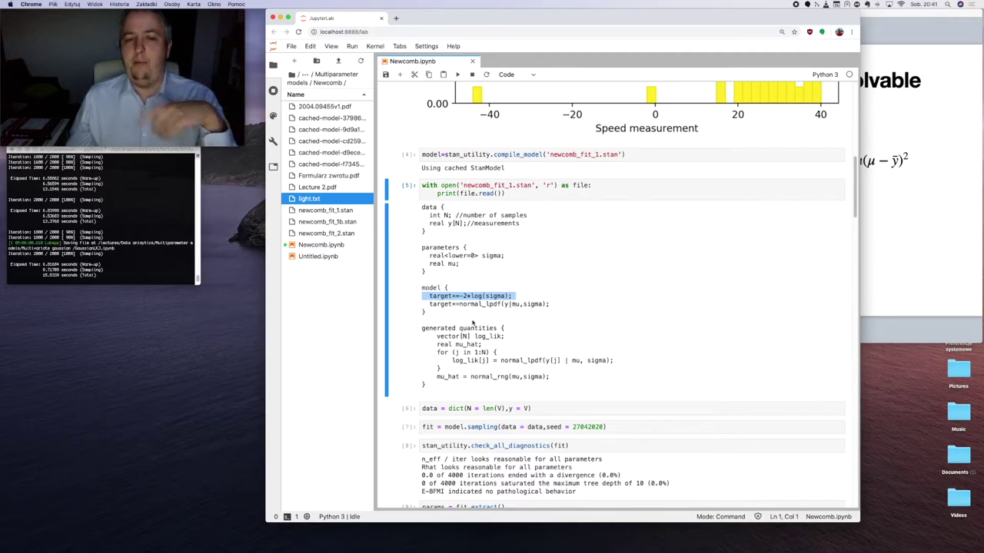
left_click(564, 312)
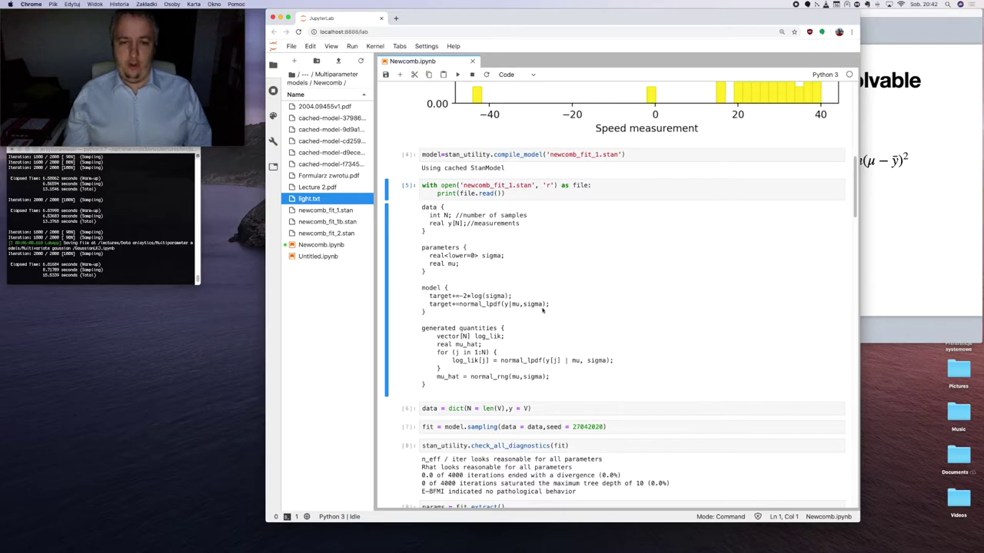
Step: Revisit the notebook's introduction on the noninformative prior and return to the printed Stan code
scroll(559, 304, "up", 15)
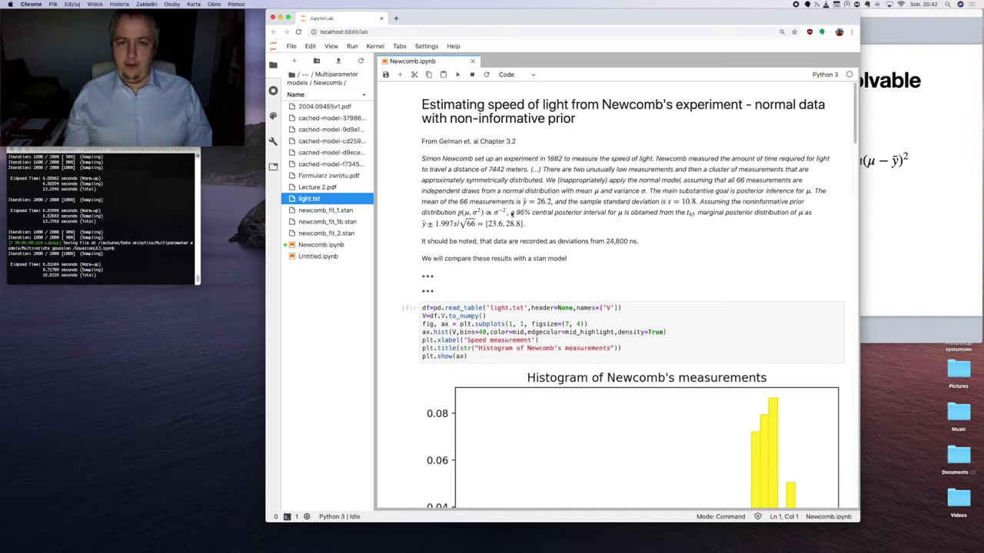
scroll(520, 326, "down", 20)
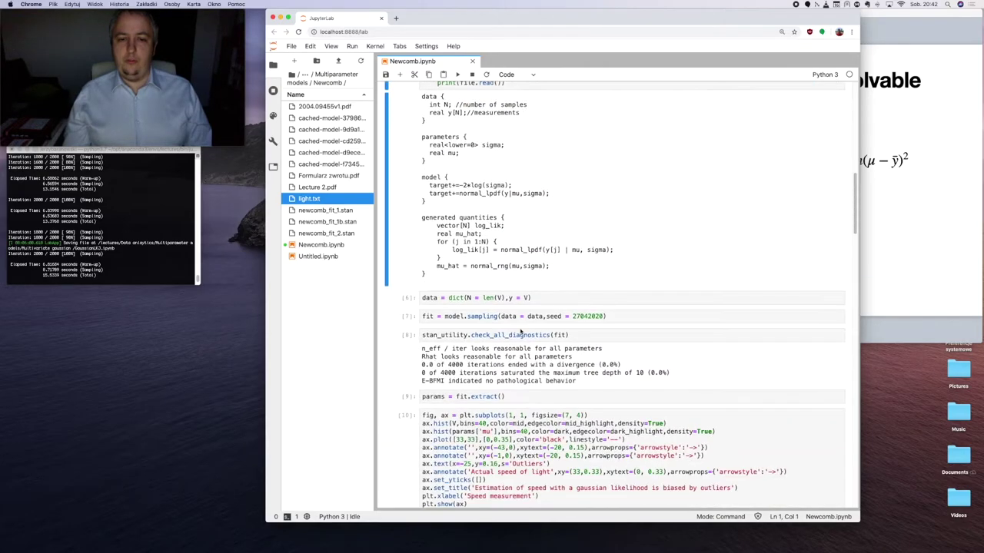
scroll(520, 332, "down", 3)
scroll(492, 354, "up", 12)
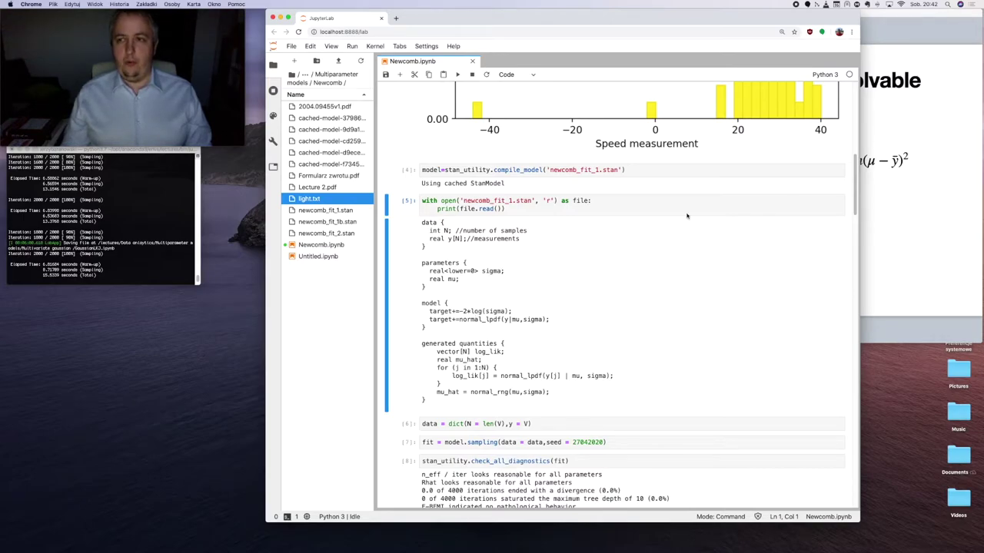
Step: Switch to the Keynote lecture and browse its slides to show the joint posterior distribution, proportional to likelihood multiplied by 1/σ²
key("super+Tab")
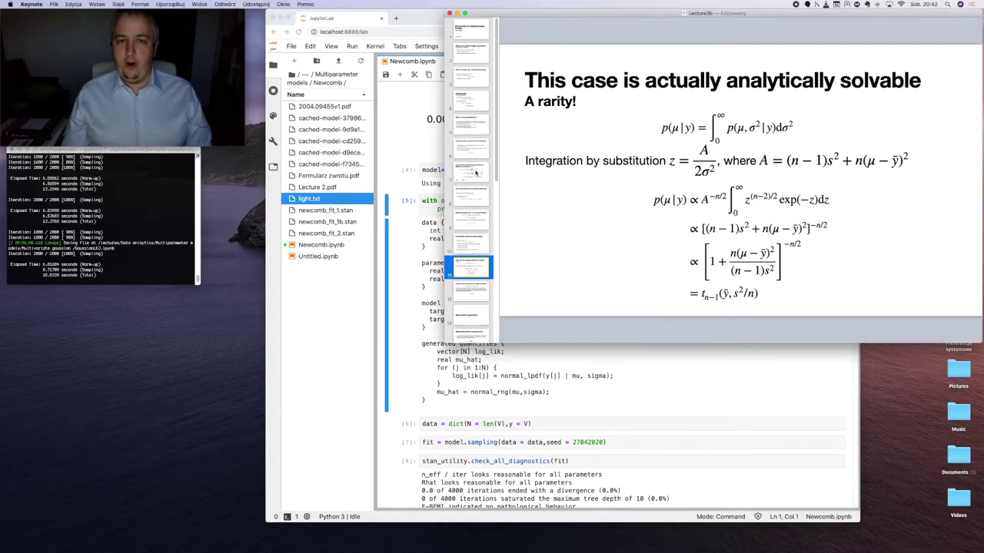
left_click(475, 173)
key("Down")
left_click(477, 223)
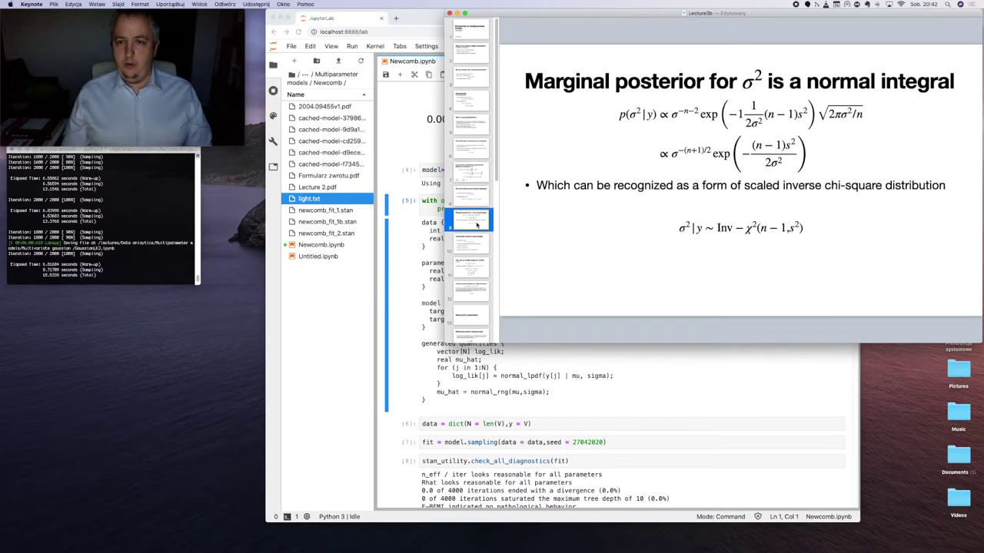
left_click(471, 252)
left_click(474, 269)
left_click(475, 243)
left_click(475, 196)
left_click(477, 170)
left_click(477, 144)
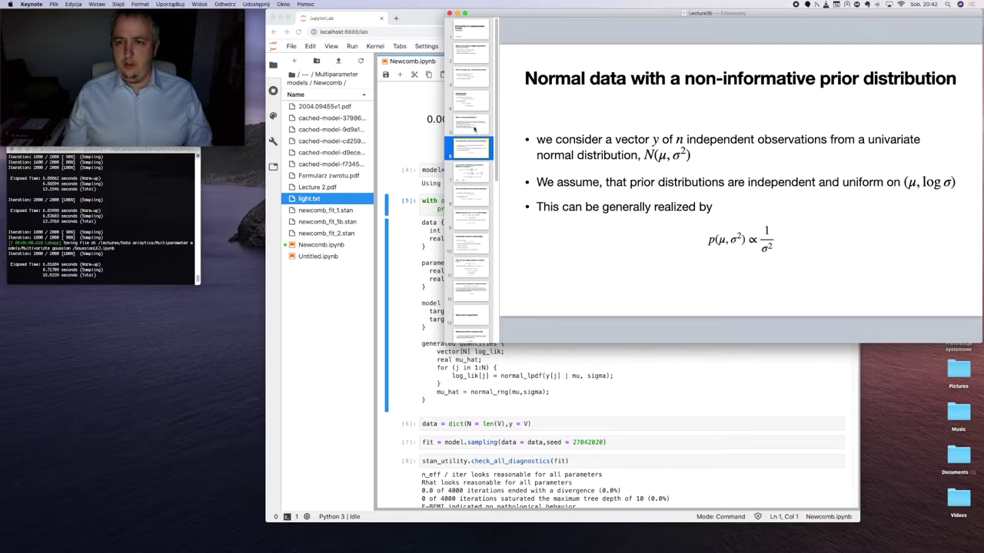
left_click(477, 127)
left_click(474, 196)
left_click(475, 168)
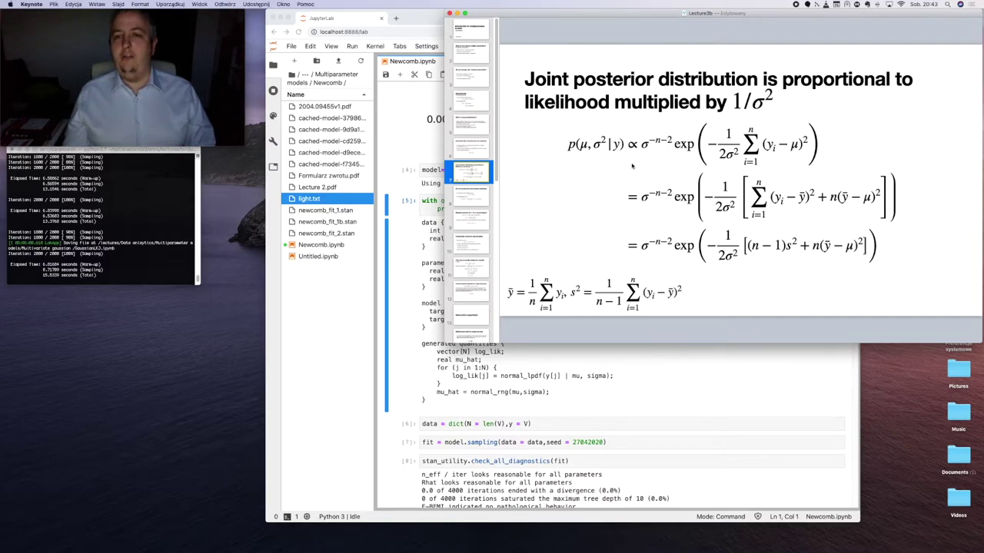
Step: Return to the Newcomb notebook and examine the generated quantities block with log_lik and mu_hat
left_click(580, 395)
scroll(508, 355, "down", 1)
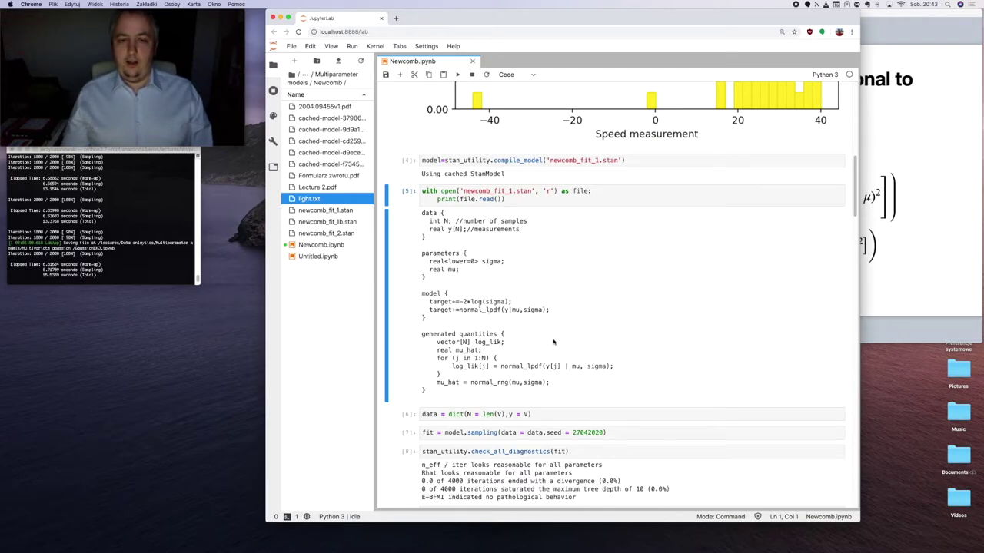
scroll(537, 331, "down", 1)
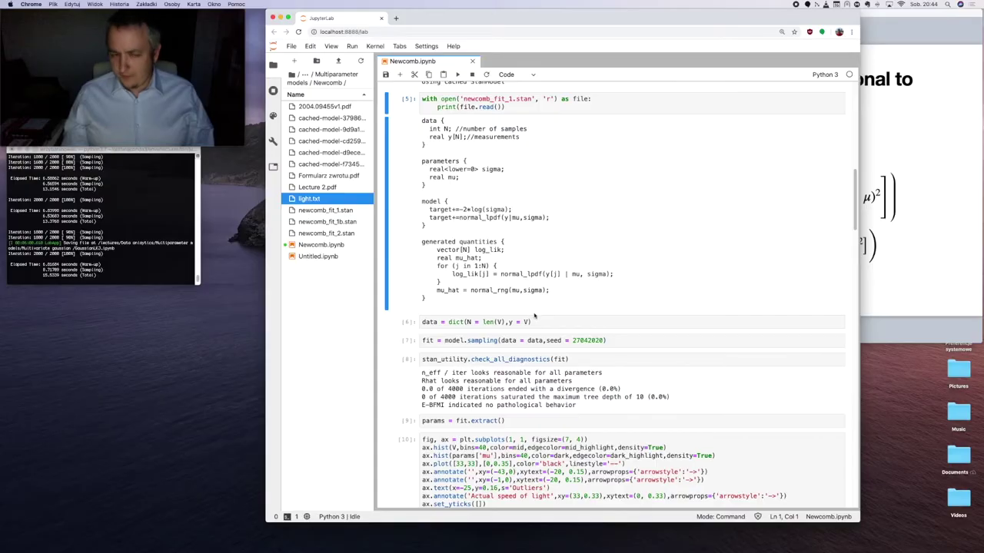
Step: Highlight the data dictionary cell and its N entry, comparing them with the data block of the Stan code
left_click(530, 322)
key("ctrl+a")
scroll(505, 387, "up", 3)
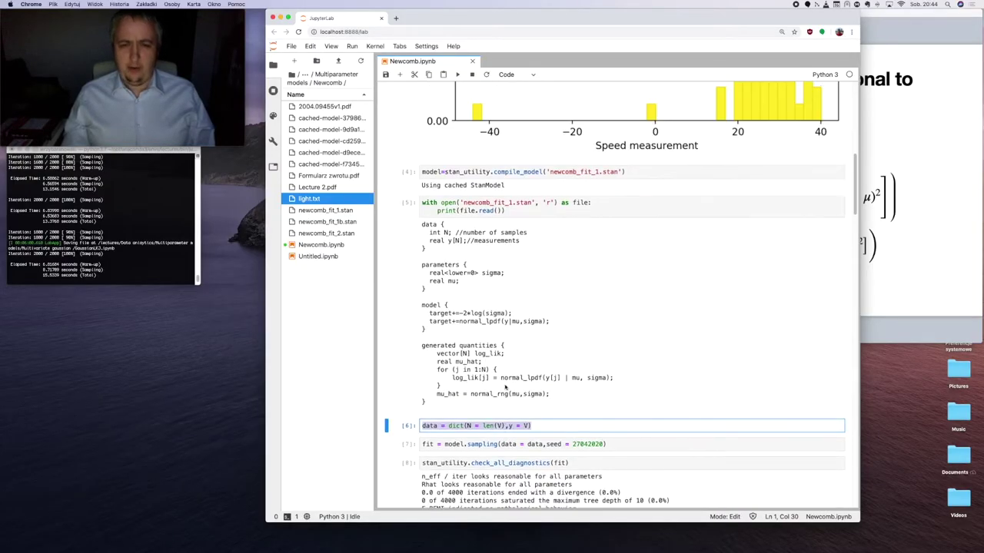
key("Left")
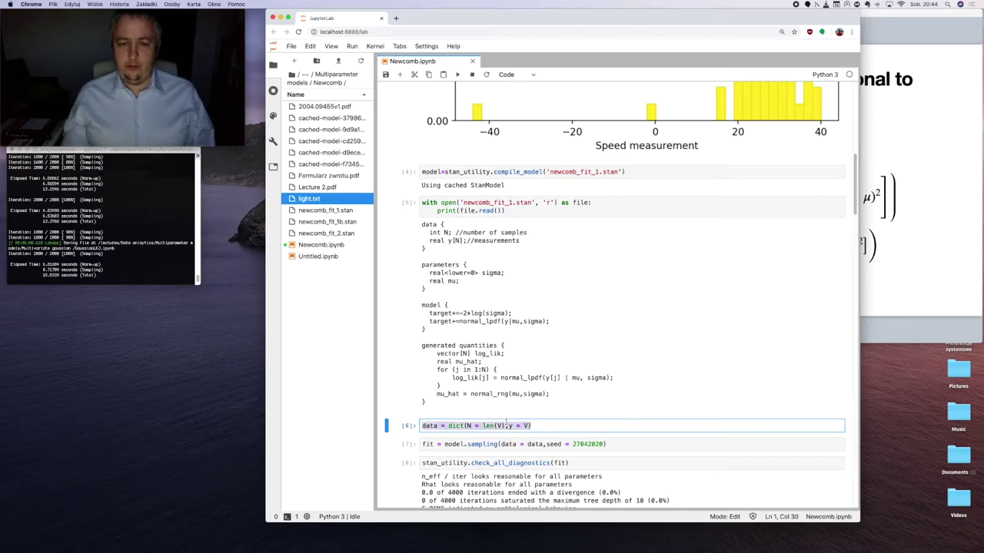
scroll(499, 416, "down", 1)
left_click(477, 397)
left_click_drag(467, 397, 477, 397)
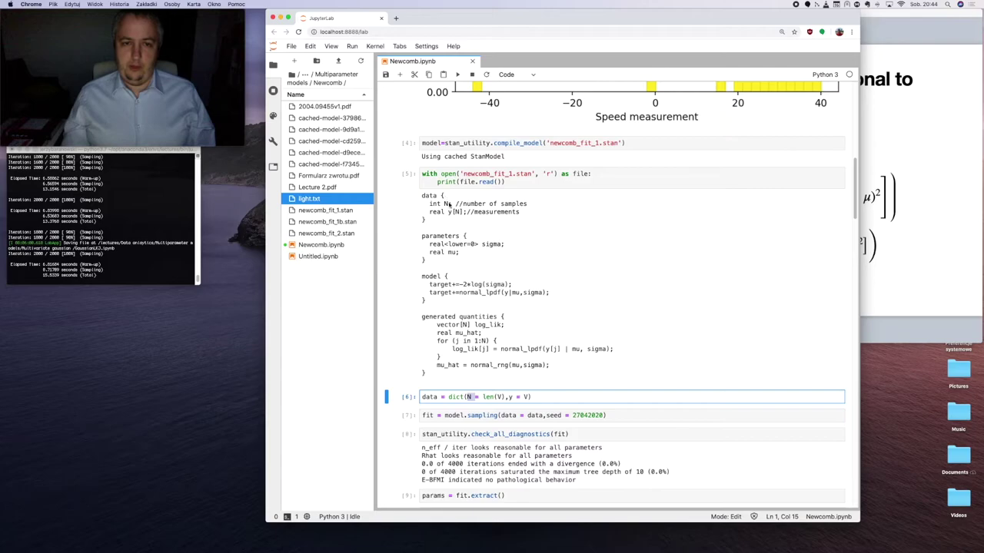
Step: Highlight the whole data dictionary line and check where V is defined in the histogram cell
triple_click(493, 397)
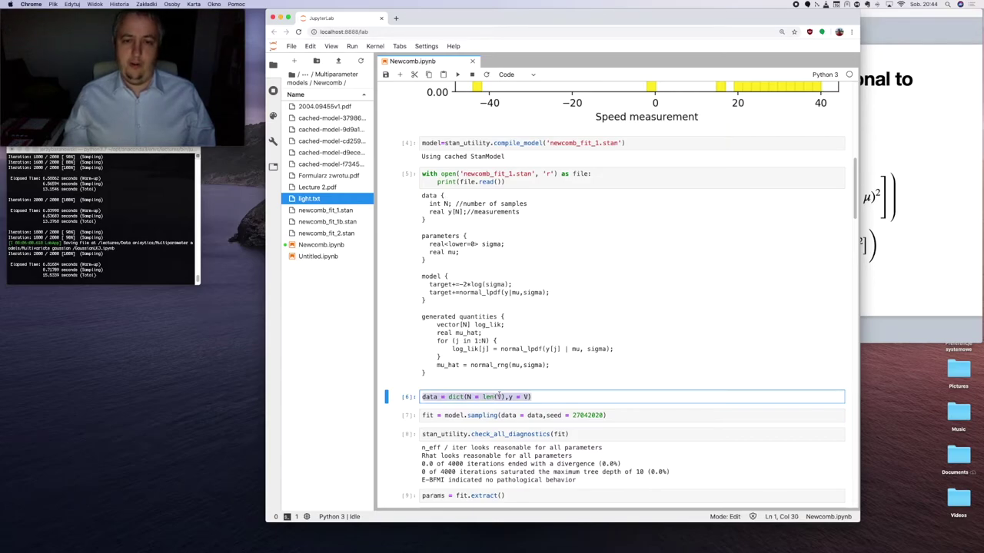
scroll(500, 394, "up", 10)
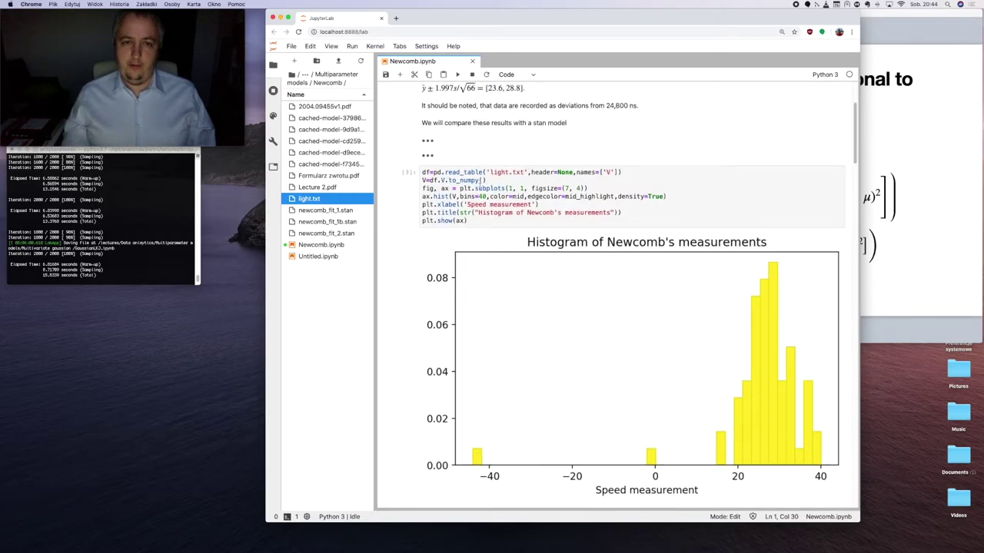
scroll(418, 339, "down", 10)
left_click(528, 369)
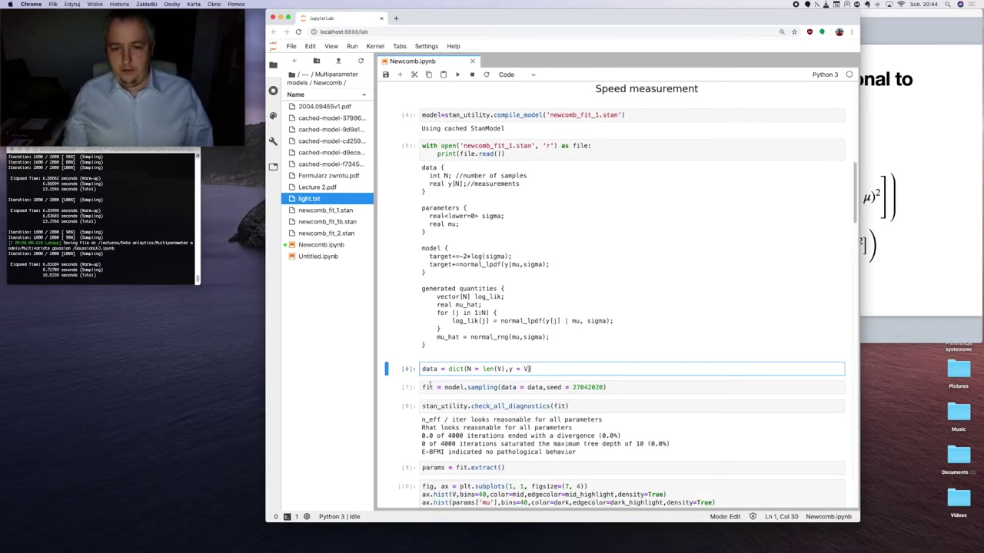
Step: Highlight the model object, the data argument and the seed value in the model.sampling call
left_click(566, 389)
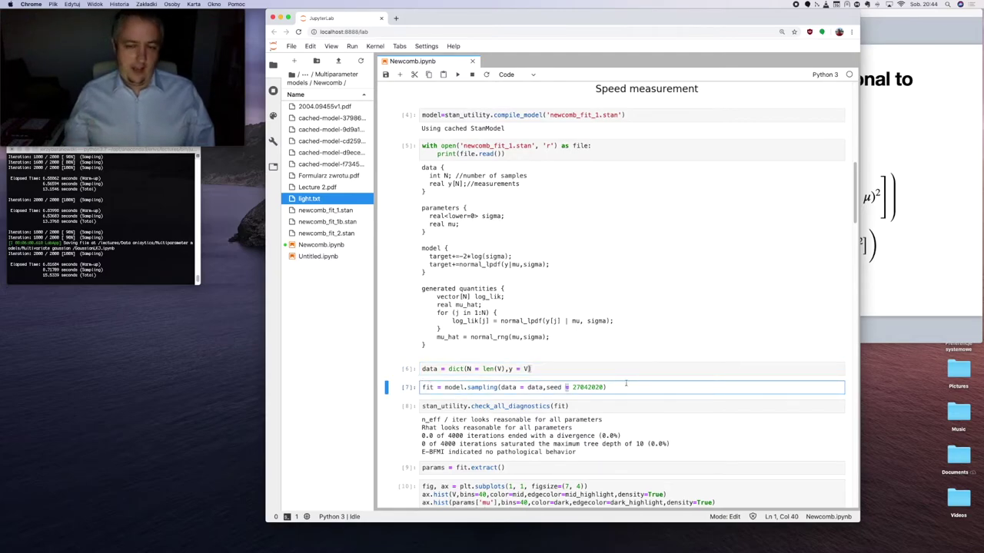
double_click(484, 388)
left_click(456, 387)
double_click(456, 387)
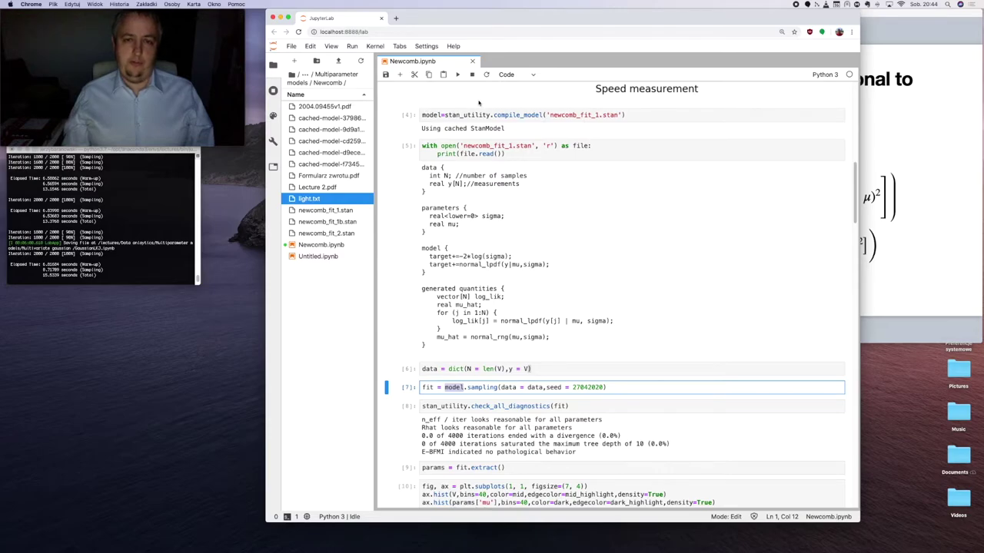
triple_click(579, 388)
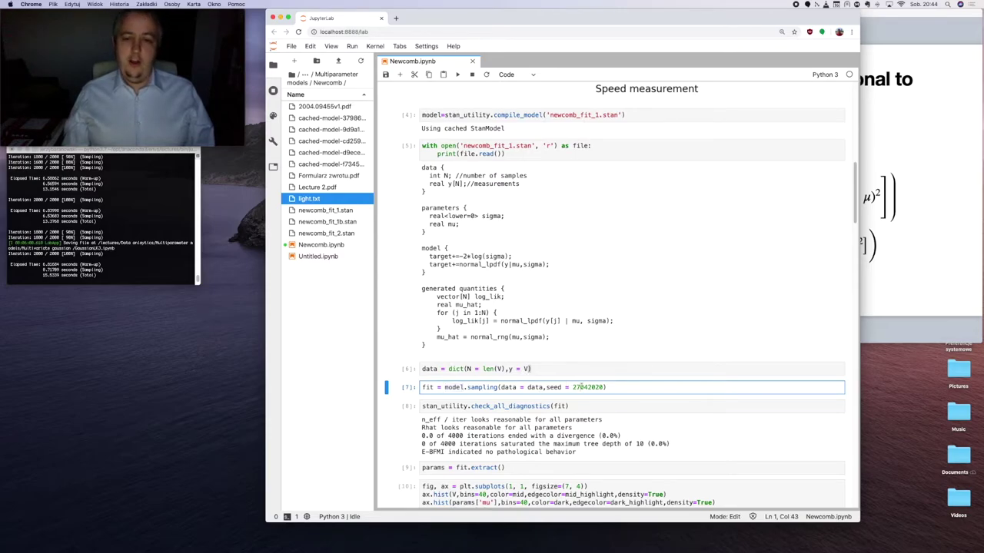
double_click(538, 387)
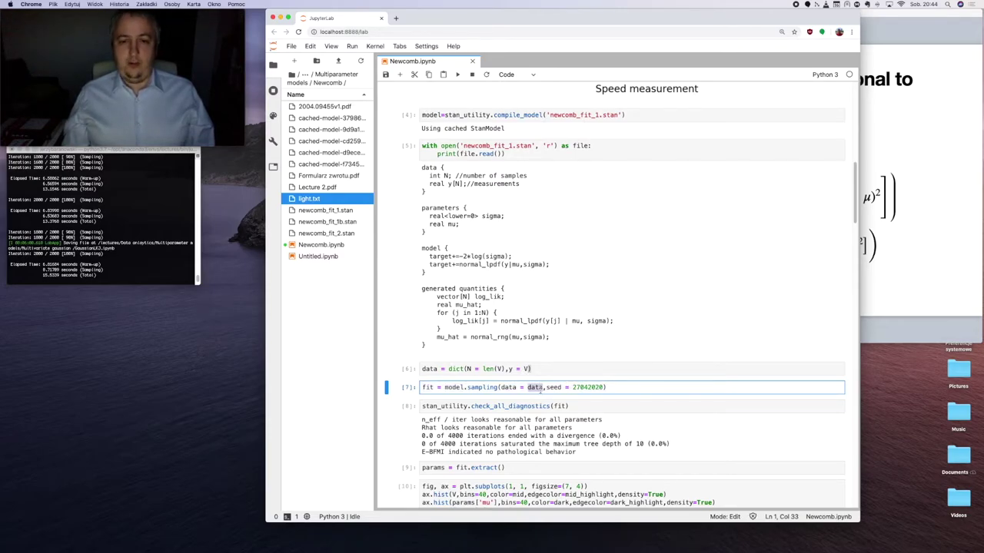
double_click(598, 387)
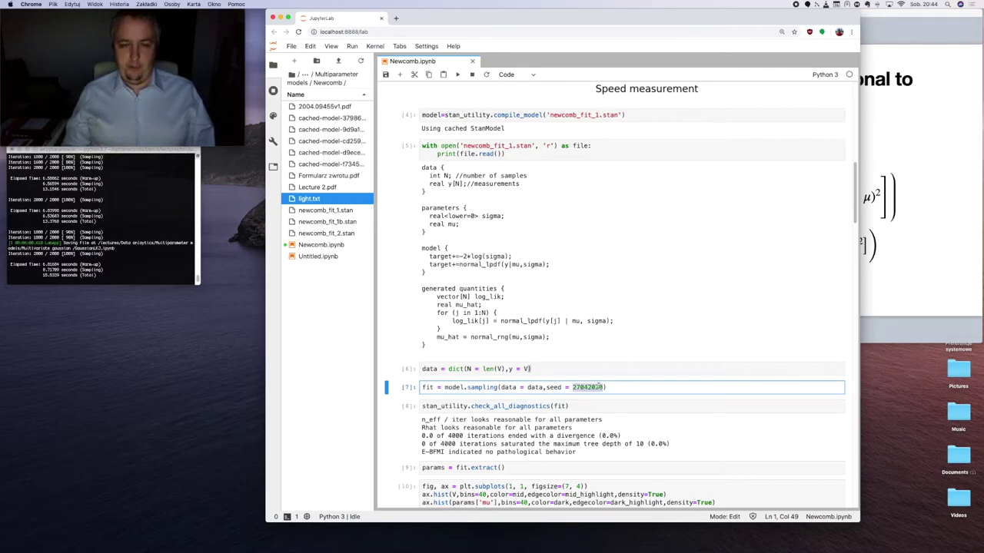
Step: Highlight the stan_utility.check_all_diagnostics call together with its diagnostic output
scroll(588, 369, "down", 5)
triple_click(482, 263)
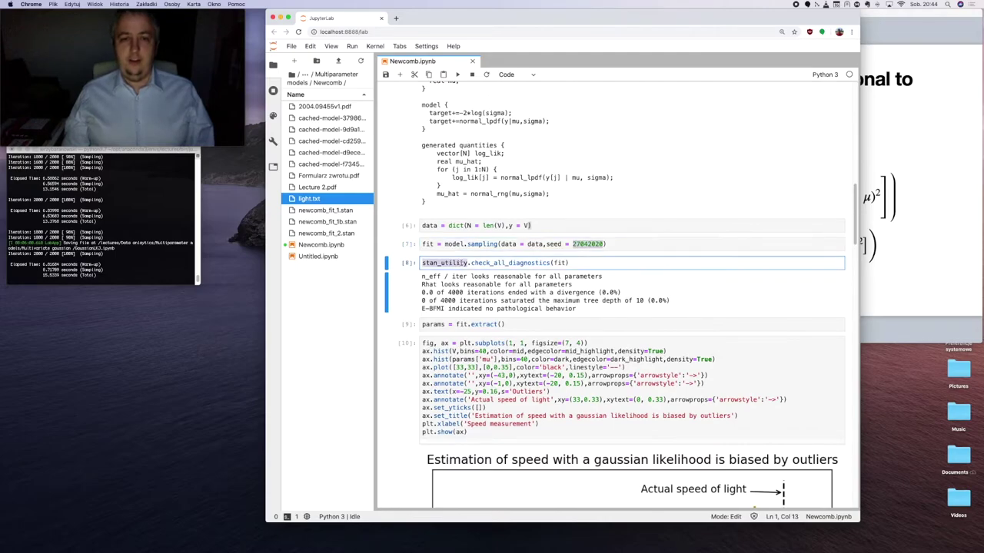
left_click_drag(587, 309, 575, 256)
scroll(483, 324, "down", 1)
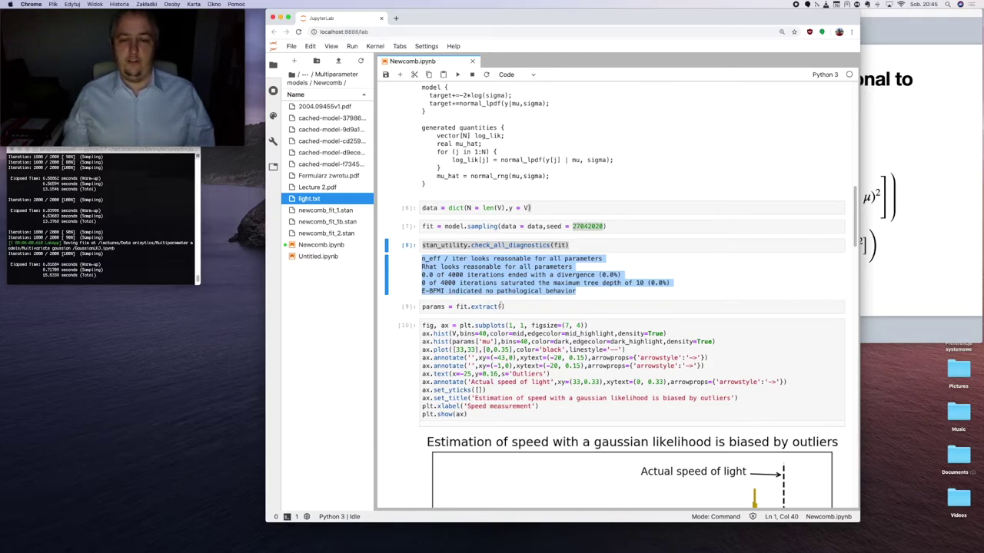
Step: Examine the Gaussian likelihood estimation plot with its outliers, along with the printed mean and 95% confidence interval
scroll(527, 347, "down", 3)
scroll(548, 325, "down", 15)
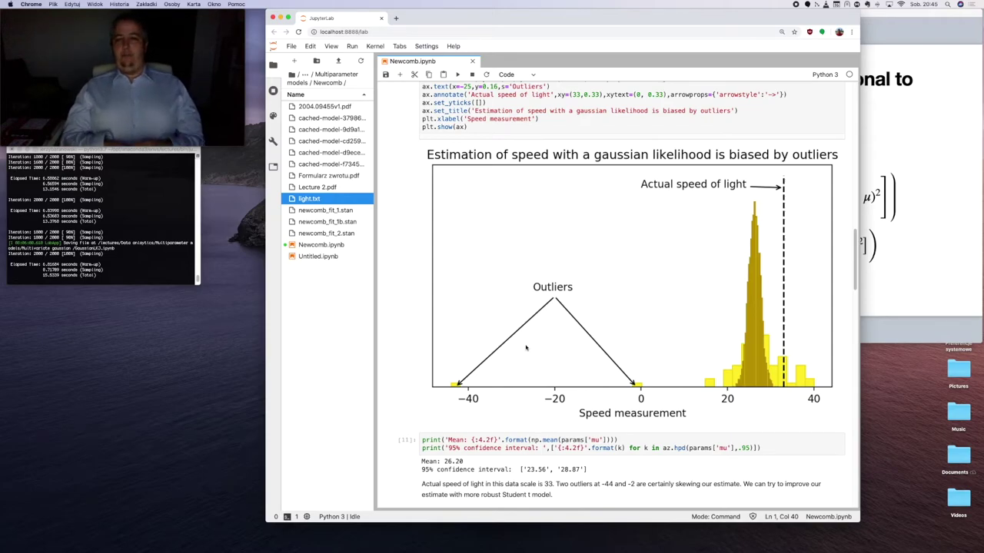
scroll(794, 379, "down", 1)
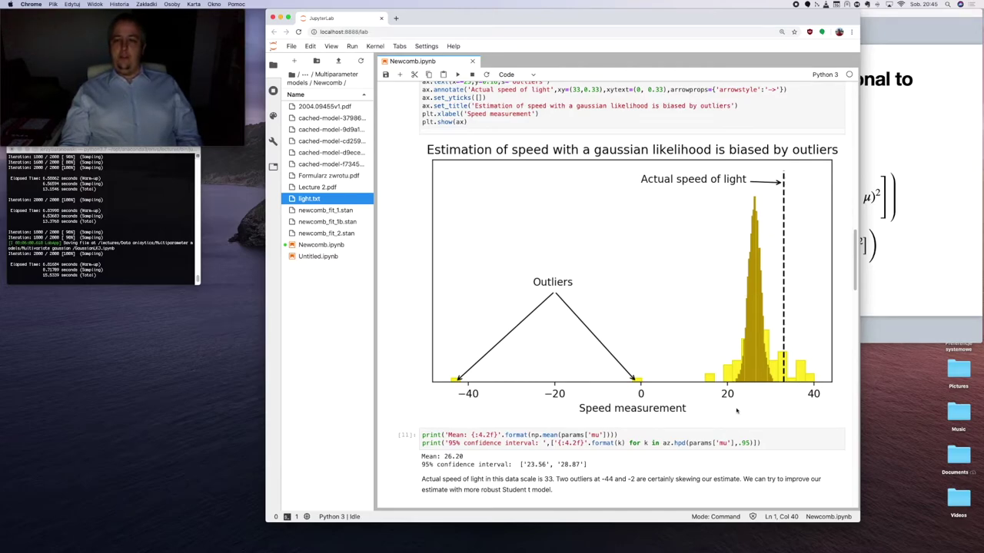
scroll(651, 430, "down", 4)
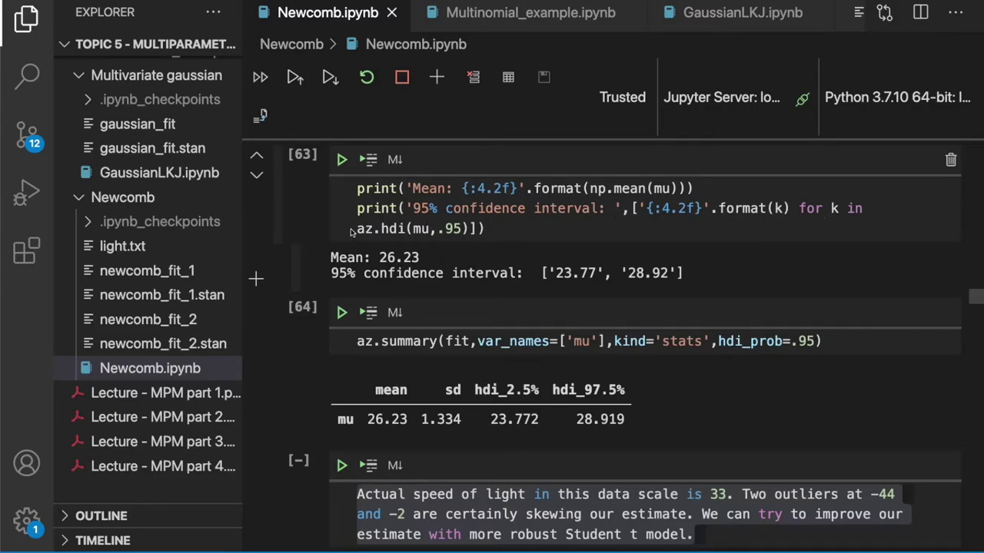
Step: In the Visual Studio Code version of Newcomb.ipynb, review the az.hdi call and highlight var_names, mu and stats in az.summary
left_click(392, 229)
left_click(514, 228)
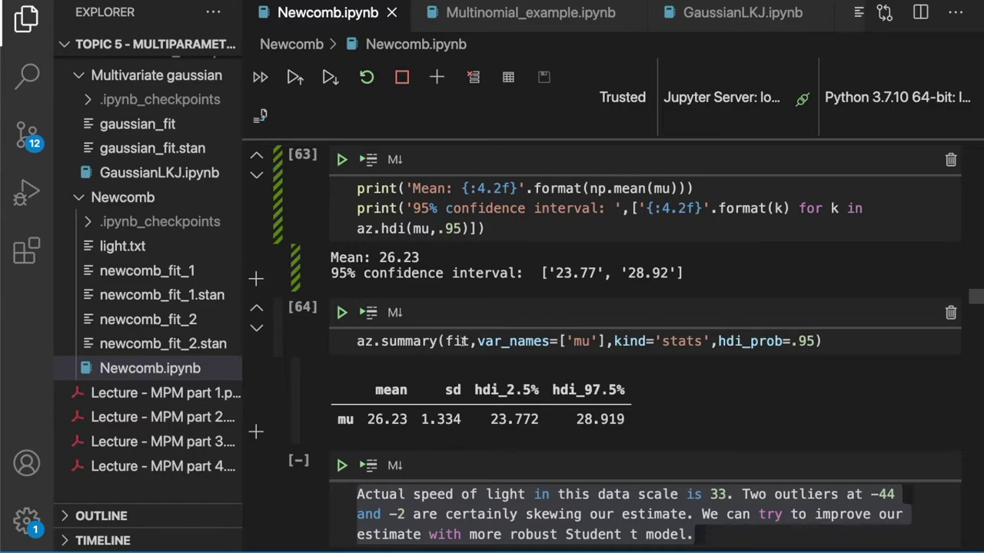
left_click(462, 341)
left_click(509, 341)
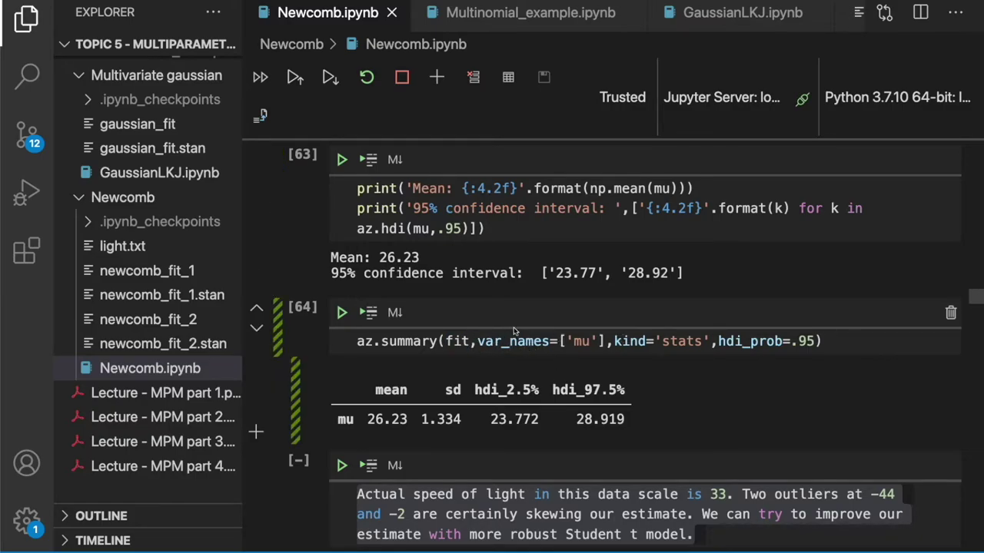
double_click(501, 339)
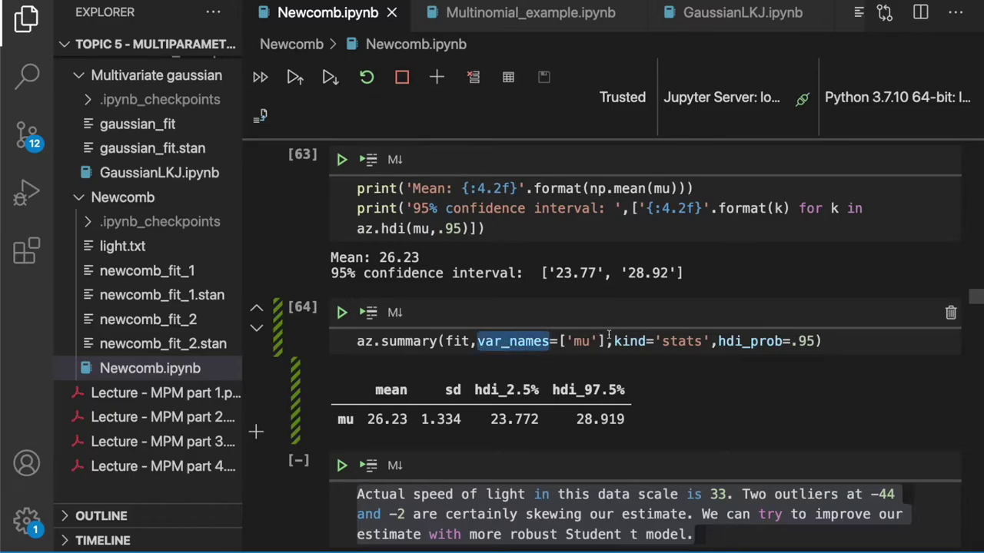
double_click(581, 340)
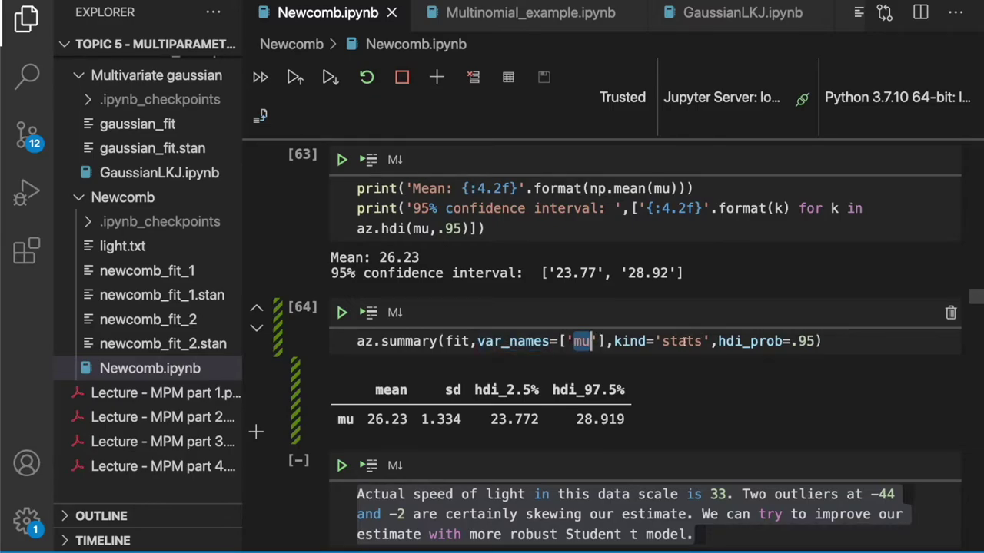
double_click(684, 341)
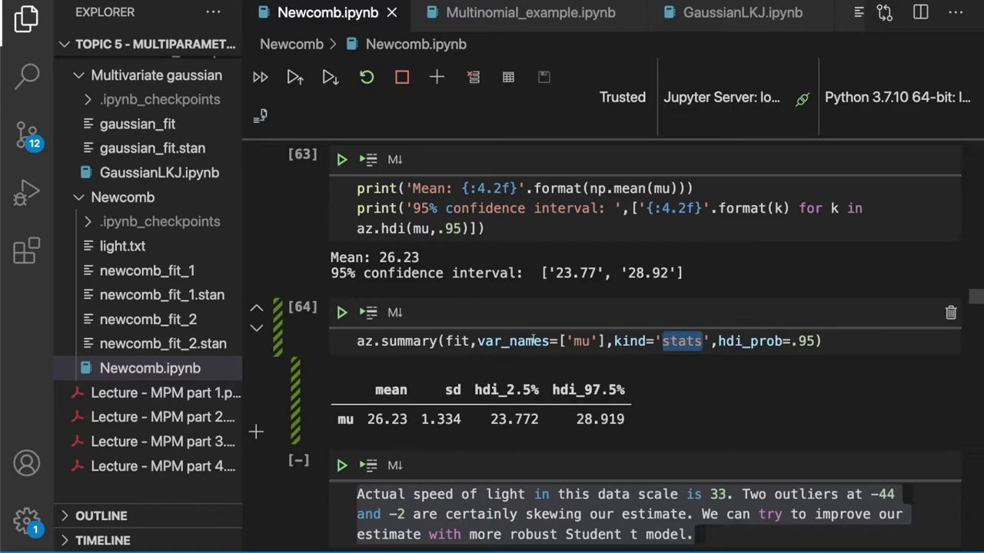
Step: Highlight the hdi_prob argument and its .95 value in the az.summary call
left_click(734, 342)
double_click(734, 342)
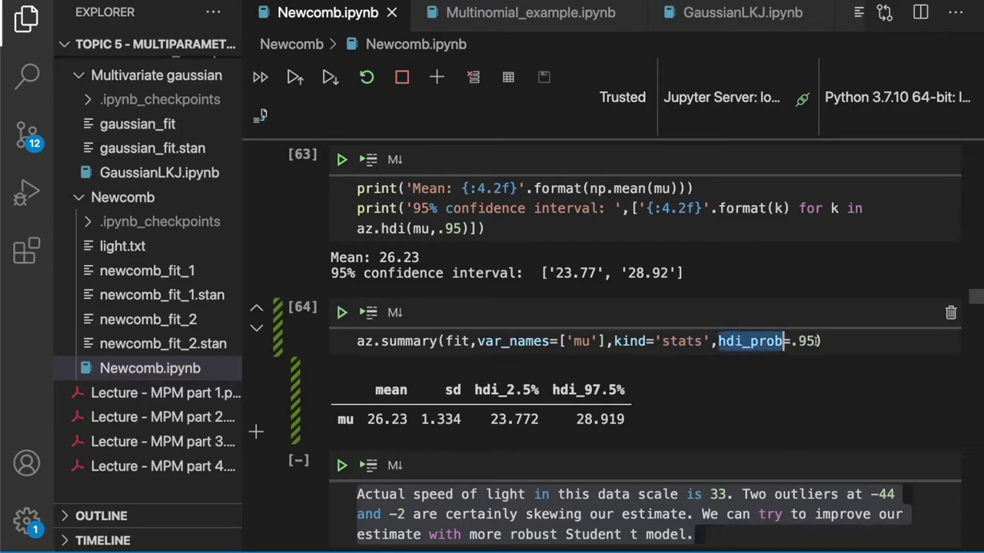
double_click(807, 342)
left_click(757, 341)
double_click(757, 342)
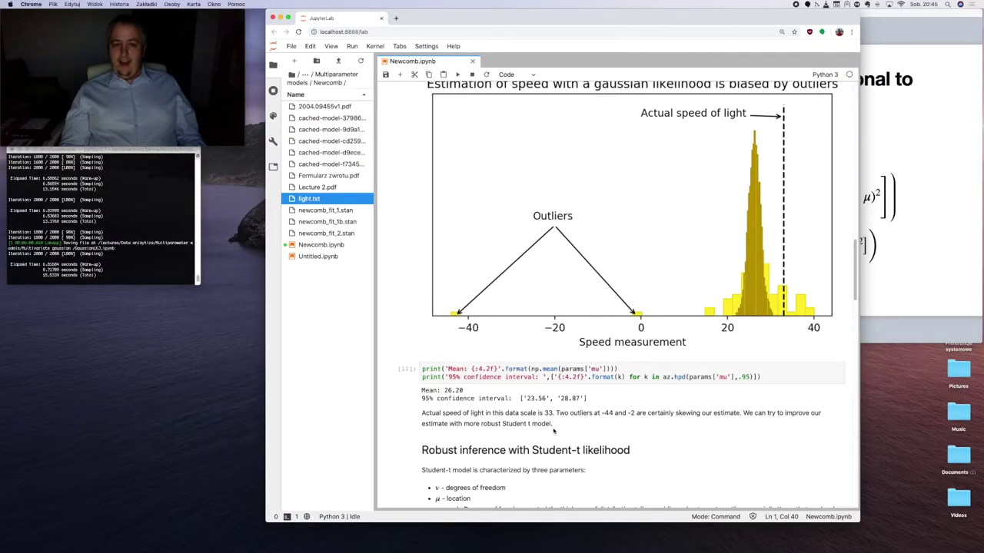
Step: In the JupyterLab notebook, revisit the introduction to Newcomb's experiment and the measurement histogram
scroll(553, 431, "up", 10)
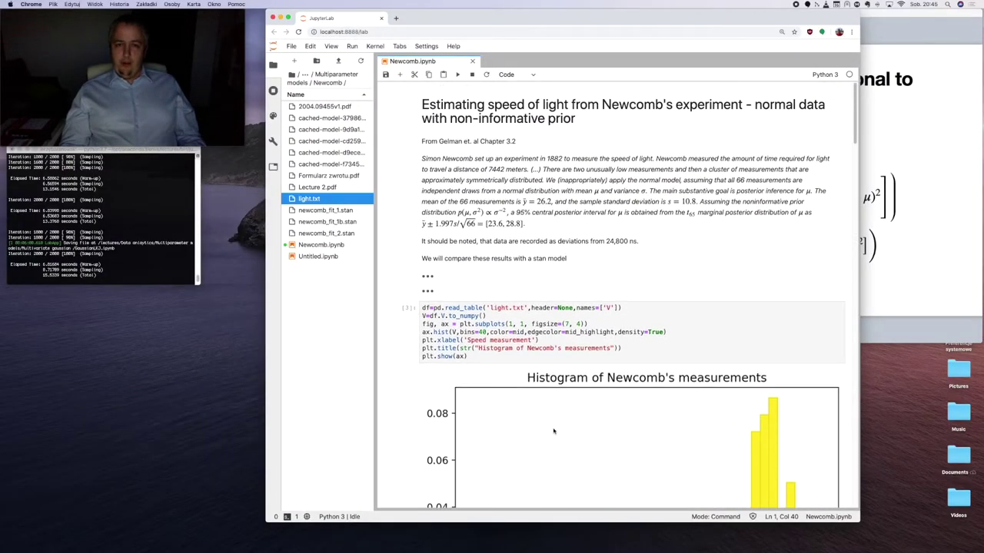
scroll(554, 431, "down", 10)
scroll(553, 374, "down", 15)
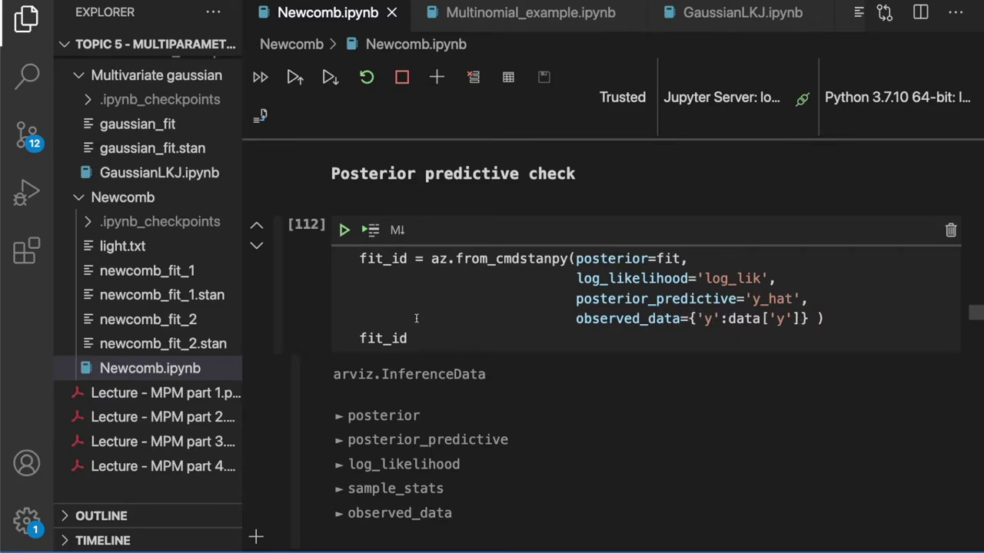
Step: In the Visual Studio Code notebook, inspect the posterior and posterior_predictive groups of the fit_id InferenceData output, collapsing each one after viewing
scroll(396, 339, "down", 1)
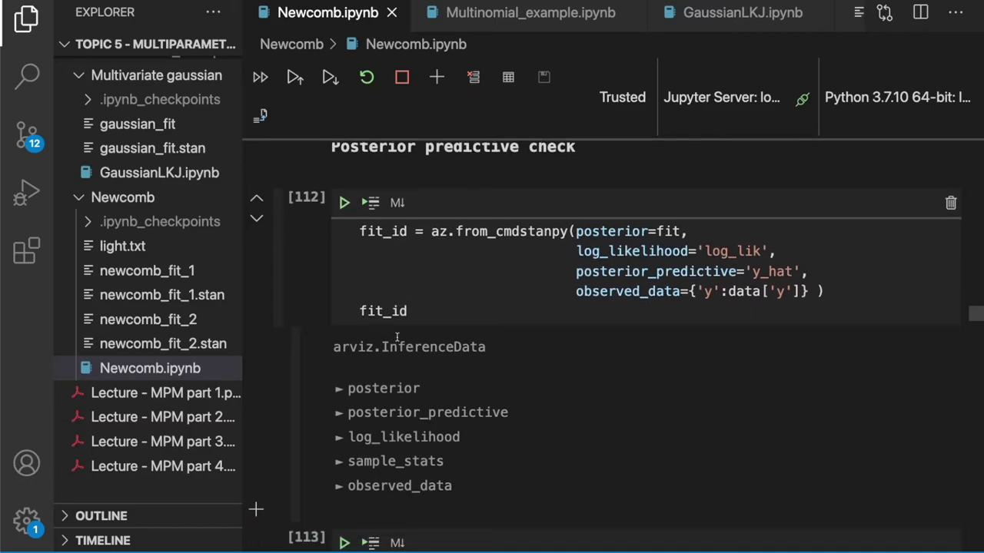
left_click(339, 378)
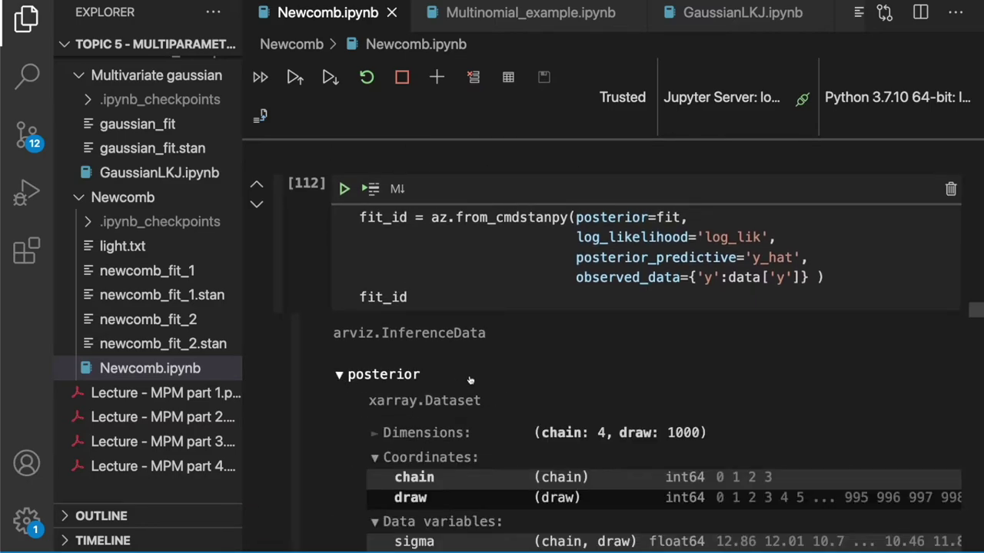
scroll(405, 329, "down", 4)
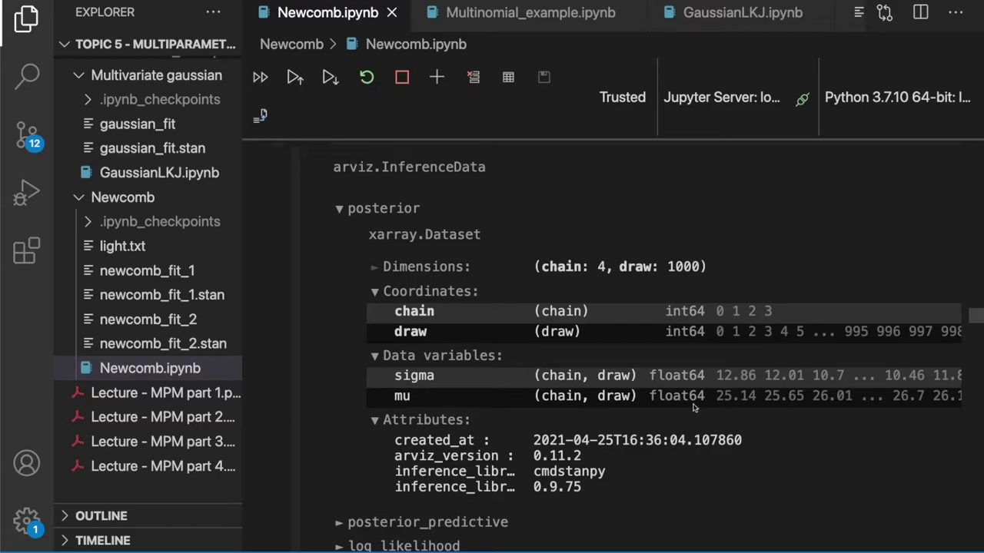
left_click(341, 211)
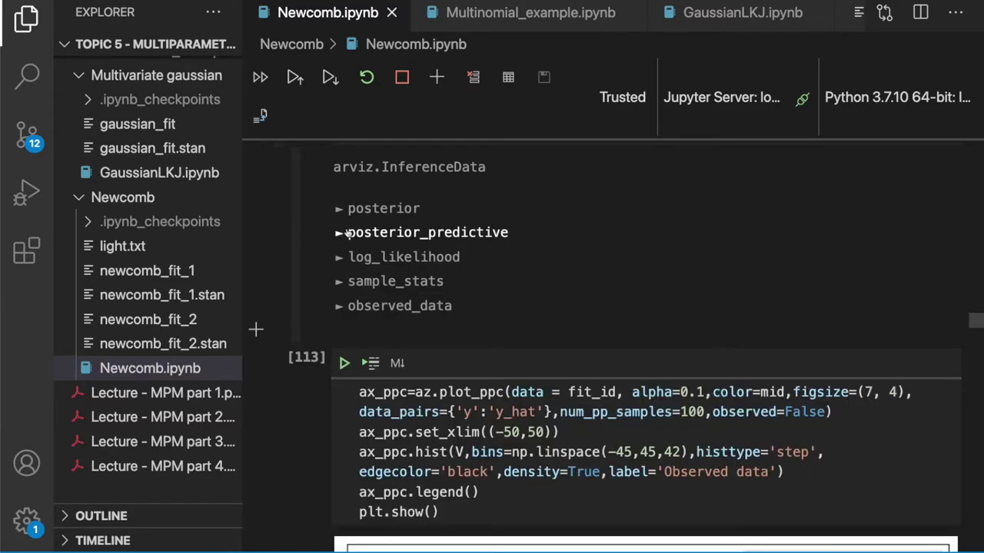
left_click(339, 231)
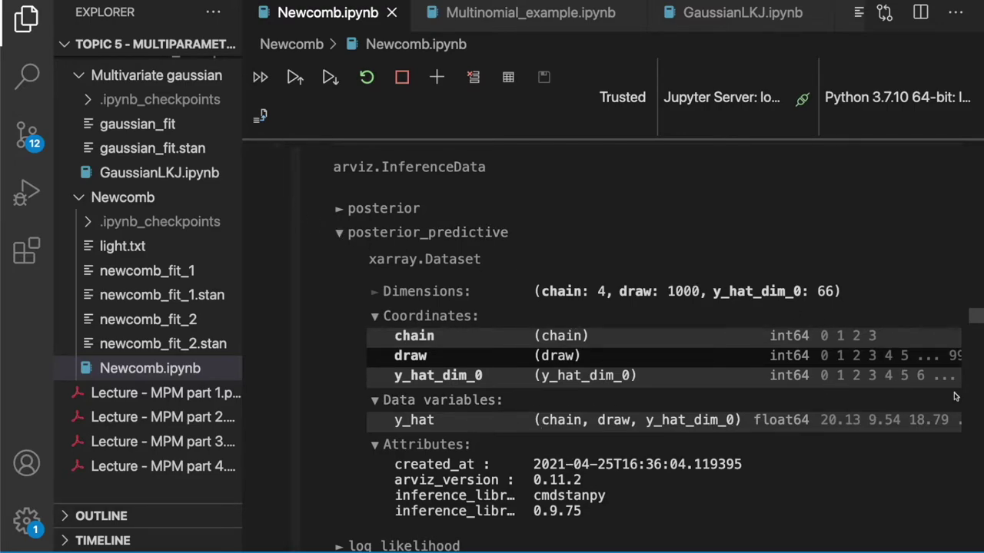
left_click(339, 232)
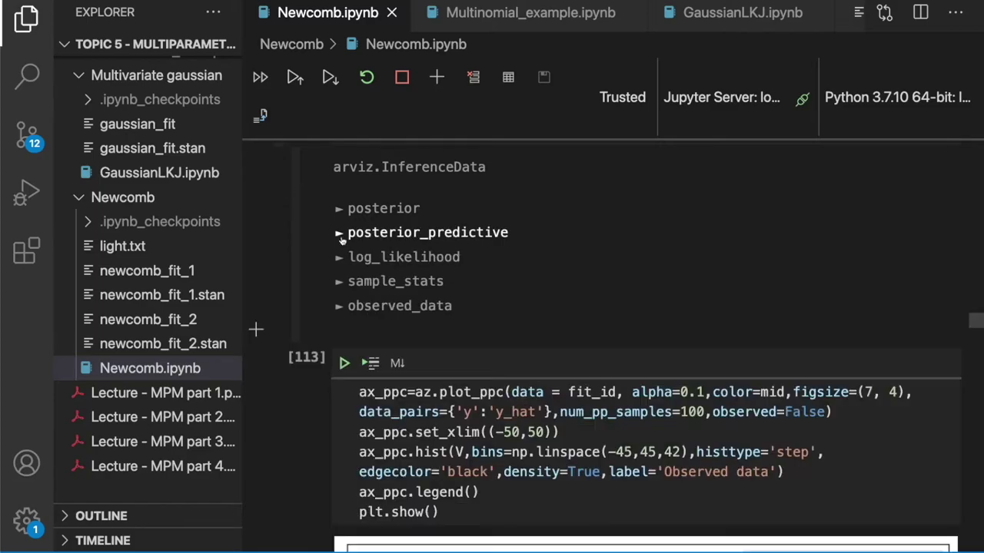
Step: Inspect the log_likelihood, sample_stats and observed_data groups of the InferenceData output, collapsing each one after viewing
left_click(339, 258)
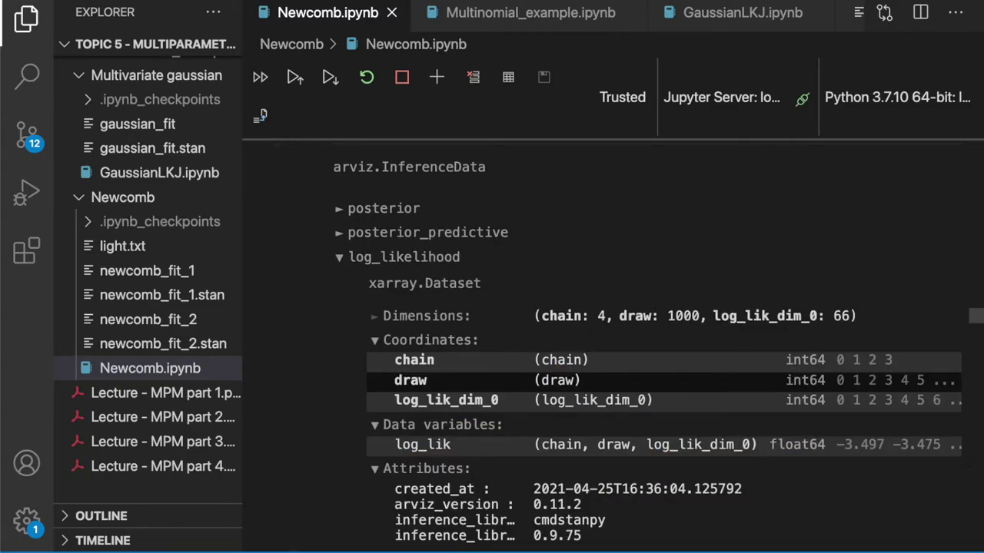
left_click(339, 259)
left_click(340, 283)
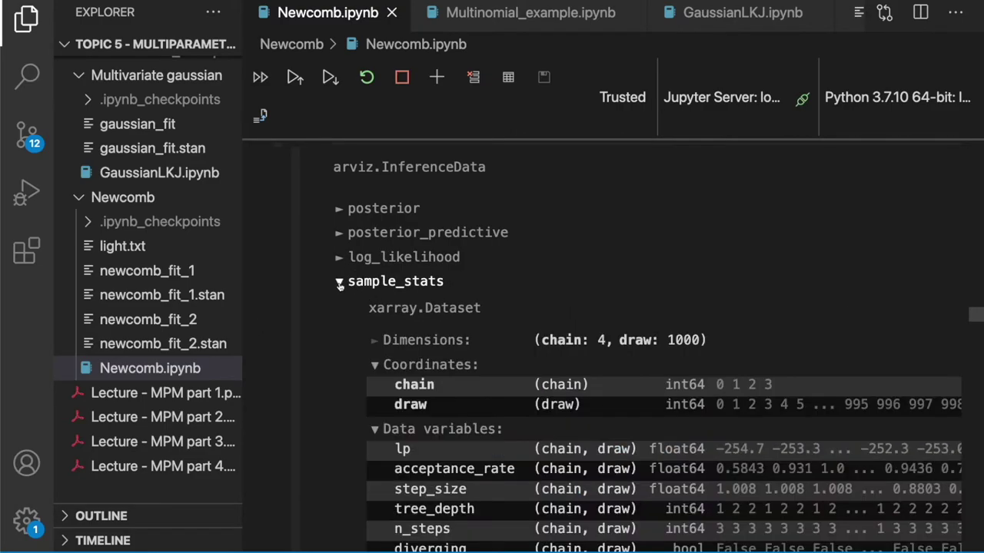
left_click(339, 283)
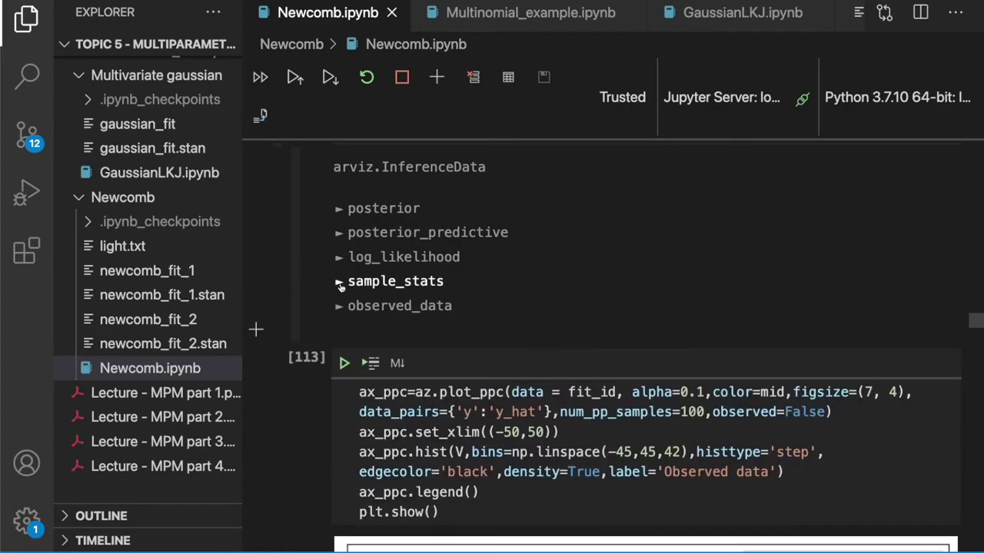
left_click(339, 307)
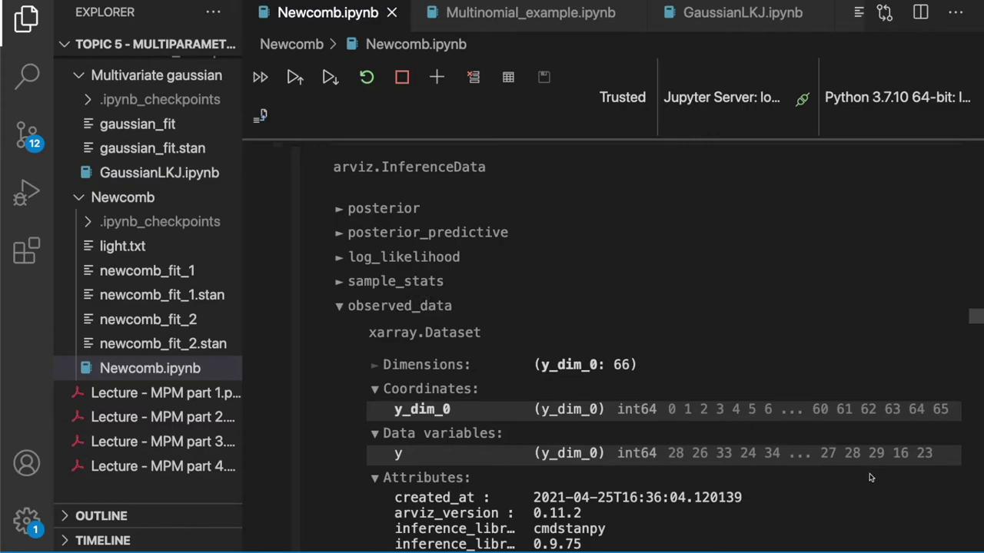
left_click(340, 307)
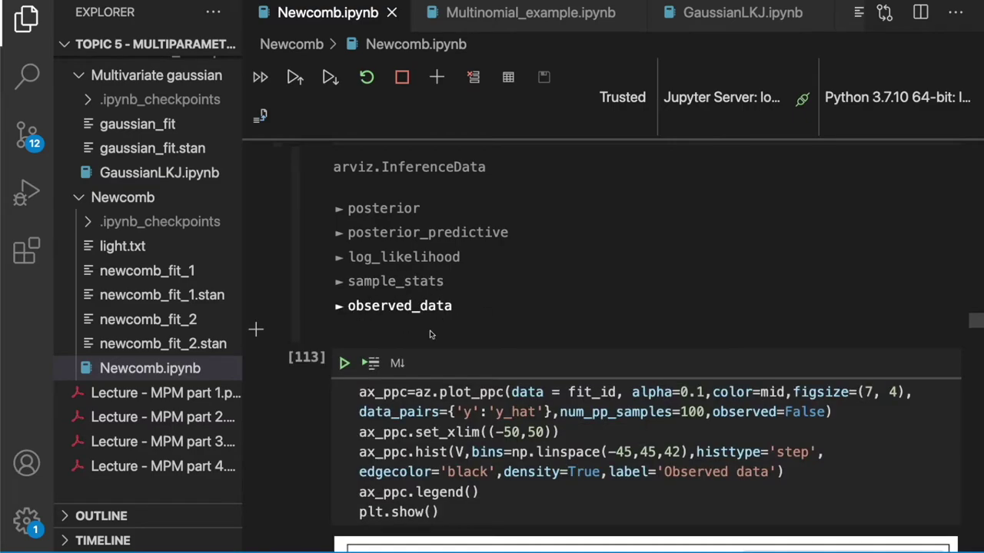
Step: Review the data_pairs mapping in the az.plot_ppc call and highlight num_pp_samples=100
scroll(478, 354, "down", 1)
scroll(478, 353, "down", 1)
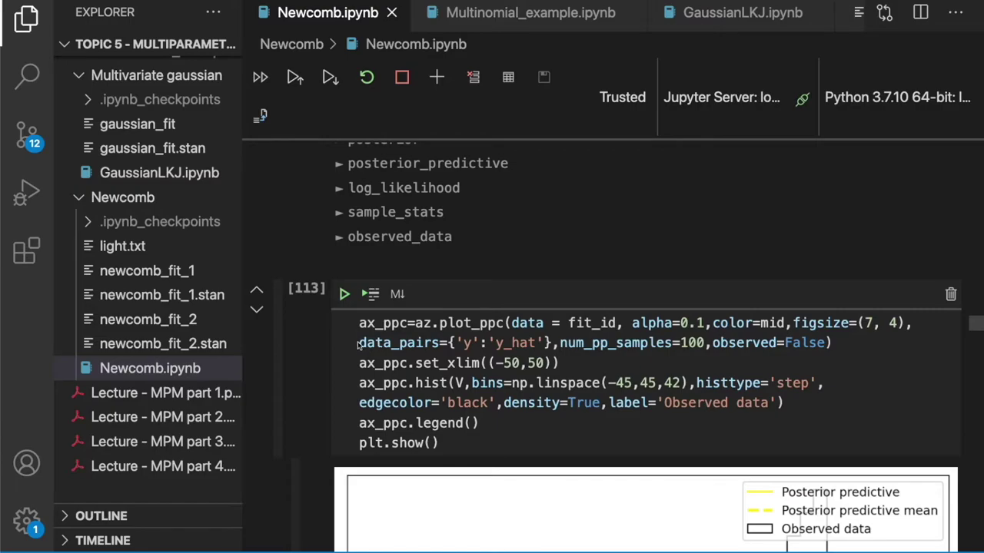
scroll(454, 342, "down", 3)
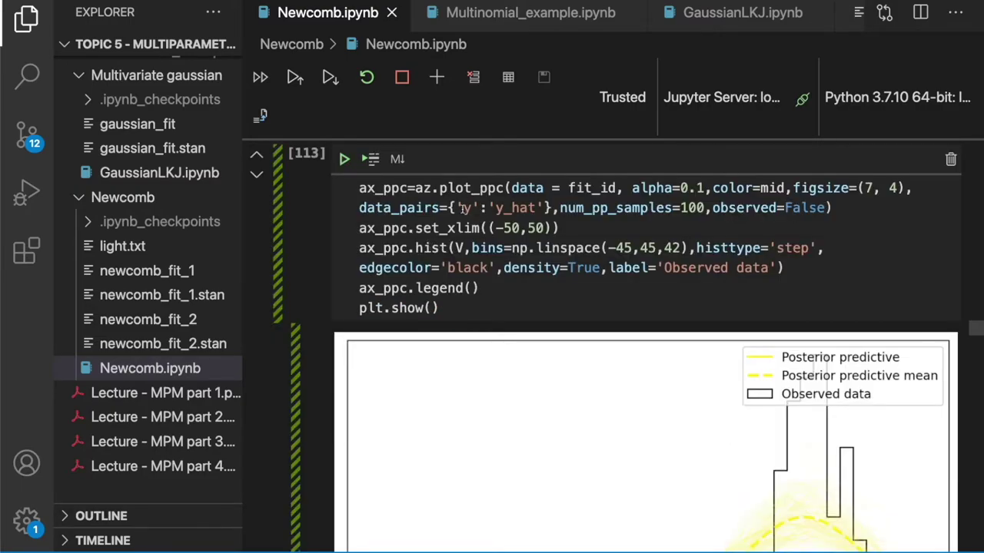
left_click(464, 207)
scroll(465, 222, "up", 1)
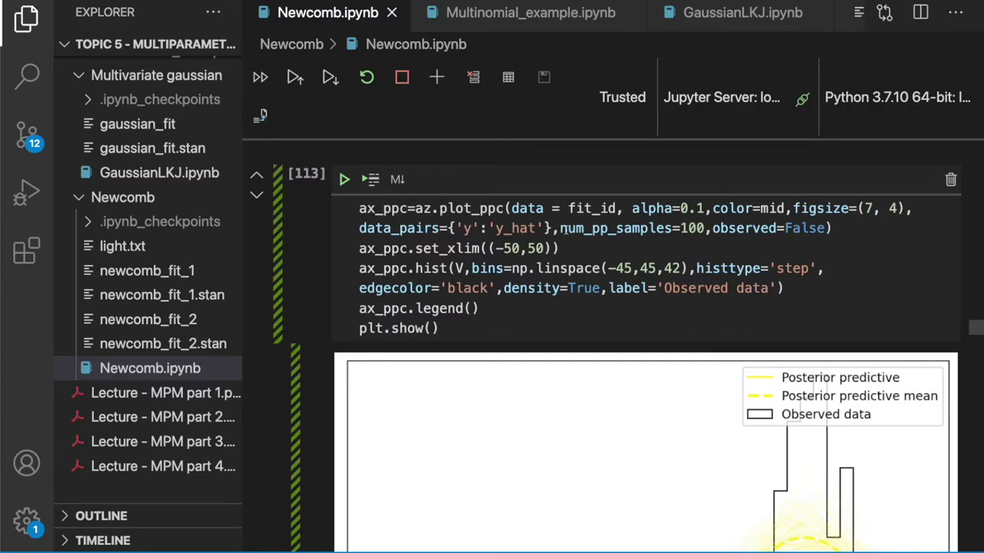
left_click_drag(559, 228, 704, 228)
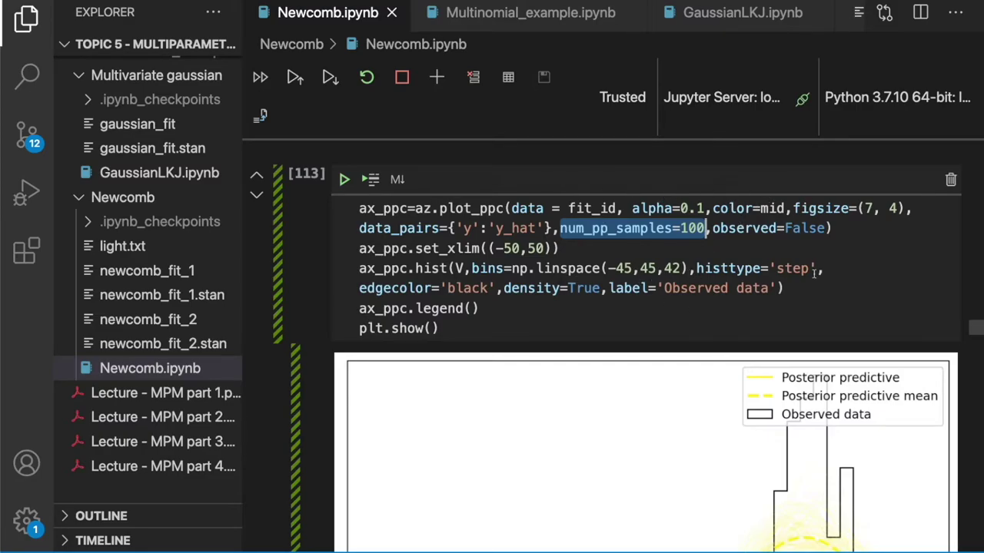
Step: Examine the posterior predictive check plot against the observed data histogram below the plot_ppc code
scroll(384, 256, "down", 1)
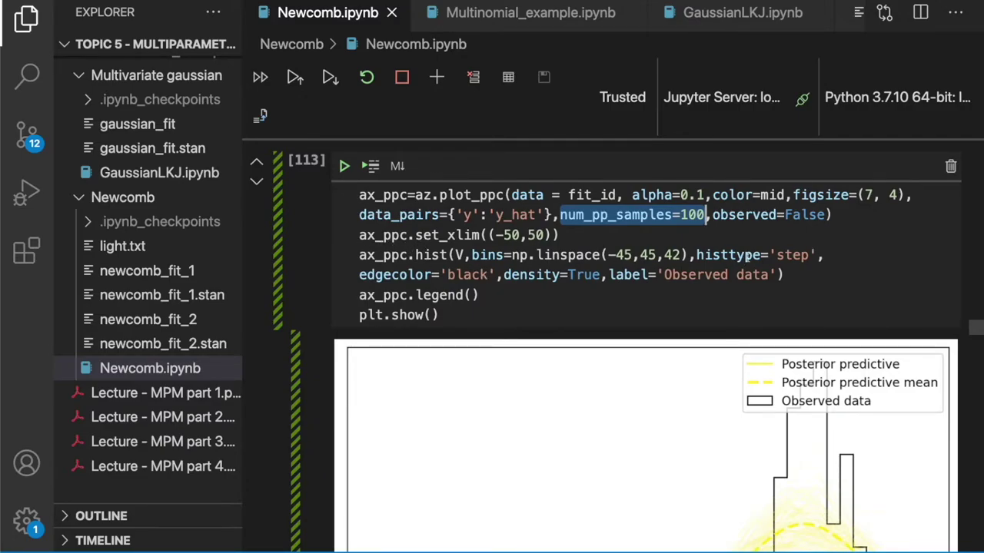
scroll(668, 264, "down", 2)
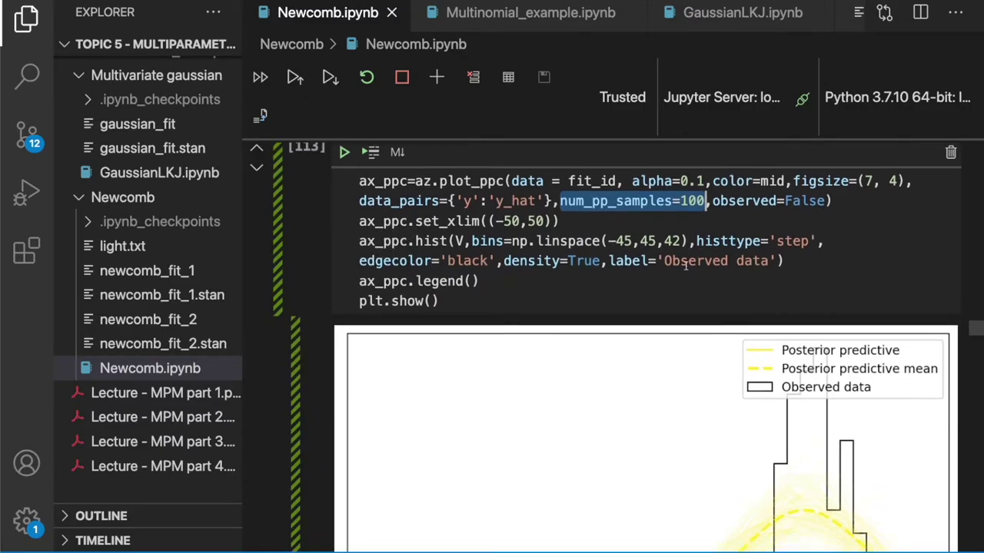
scroll(668, 265, "down", 5)
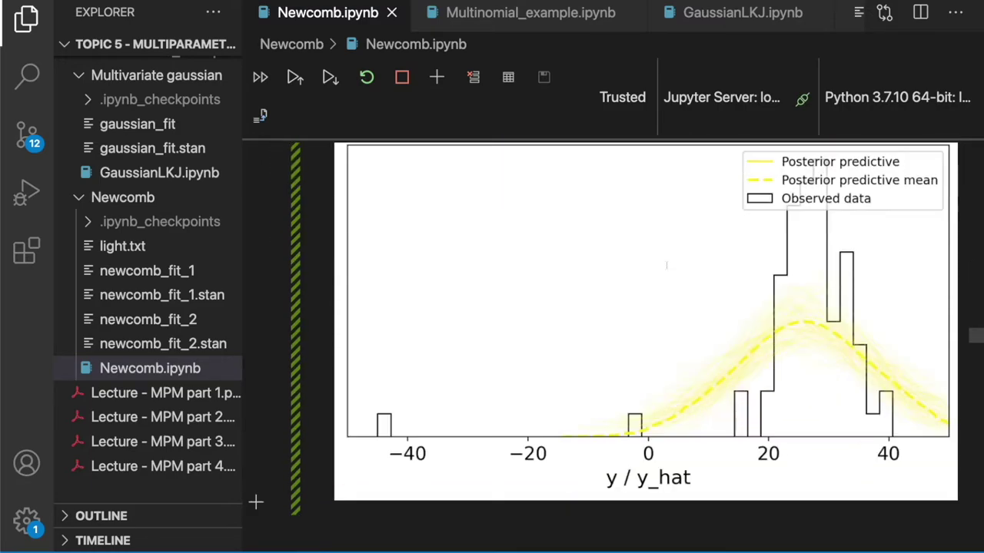
scroll(668, 268, "up", 1)
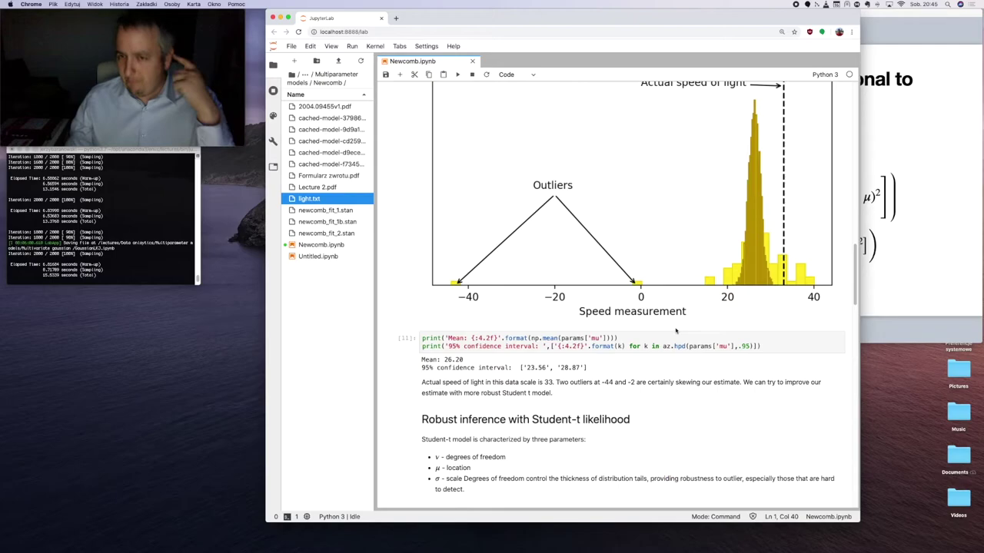
Step: In the JupyterLab notebook, examine how the outliers affect the Gaussian likelihood speed estimate relative to the actual speed of light
scroll(675, 329, "up", 2)
scroll(674, 329, "up", 1)
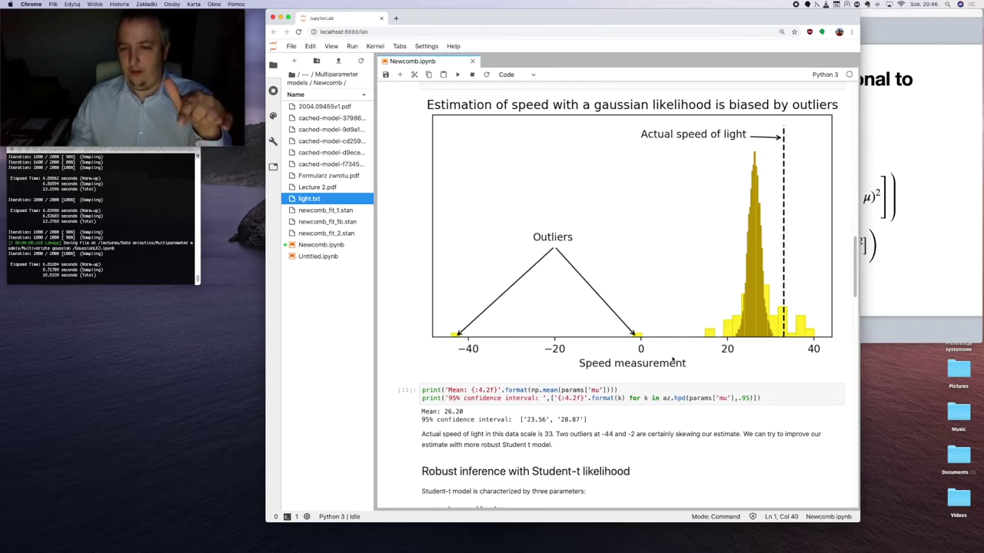
scroll(726, 360, "up", 1)
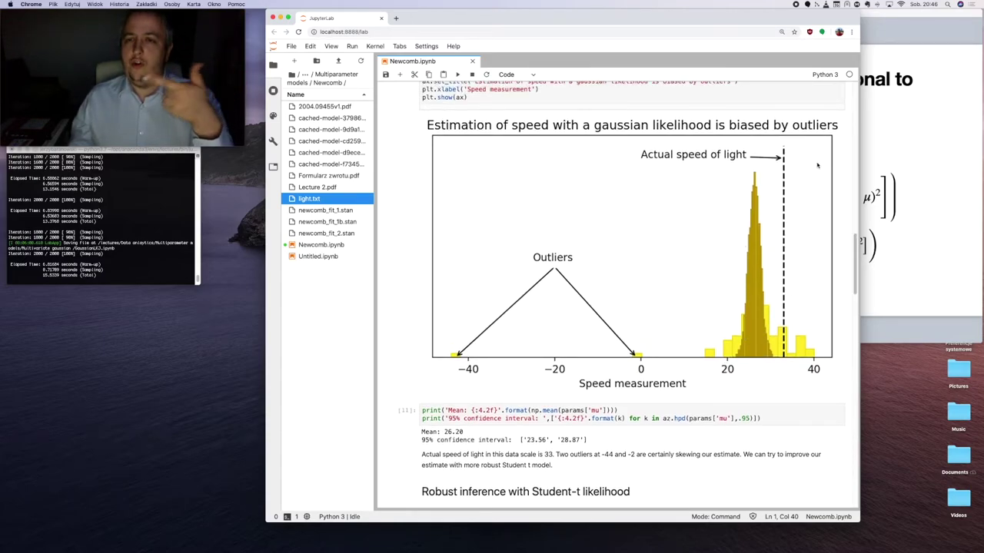
scroll(691, 253, "up", 1)
scroll(692, 307, "up", 1)
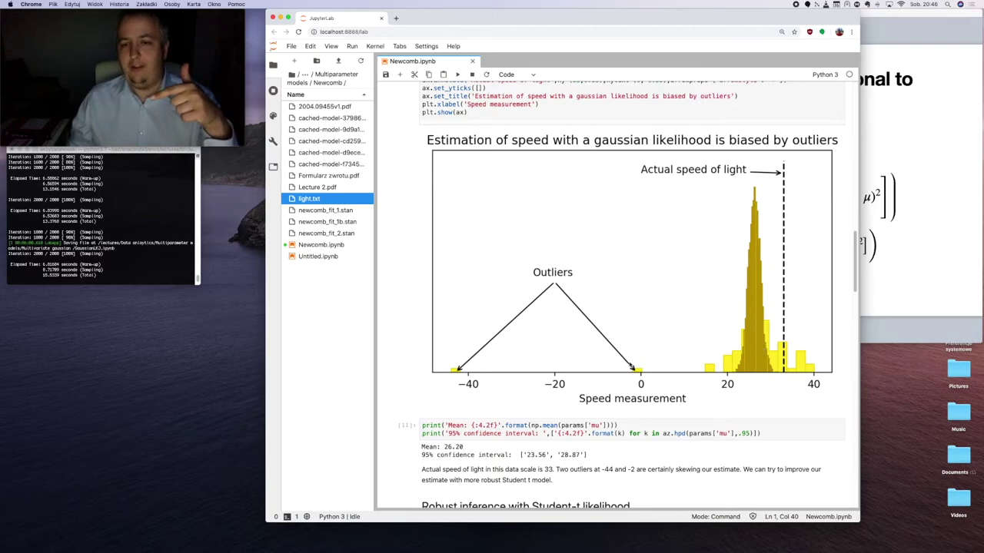
scroll(469, 361, "up", 1)
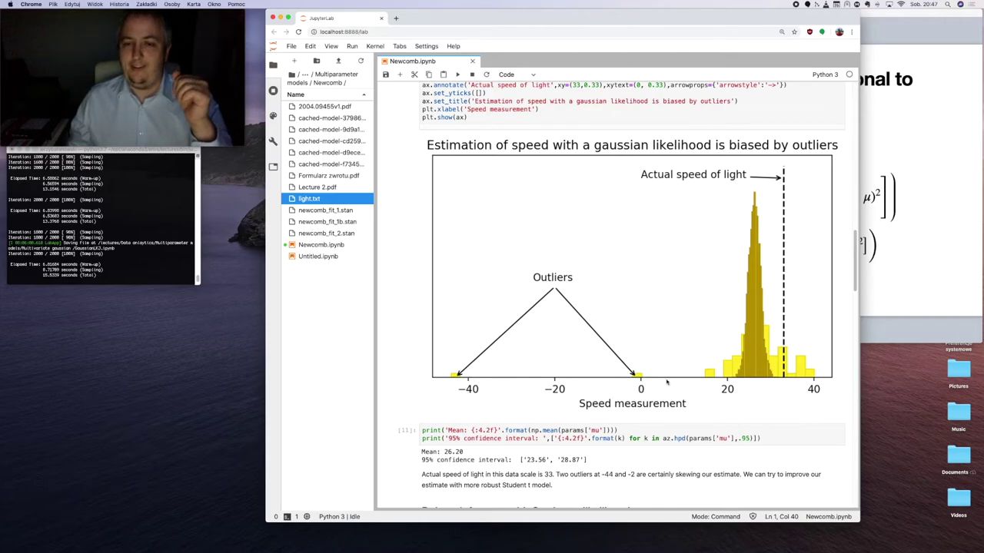
scroll(802, 380, "up", 1)
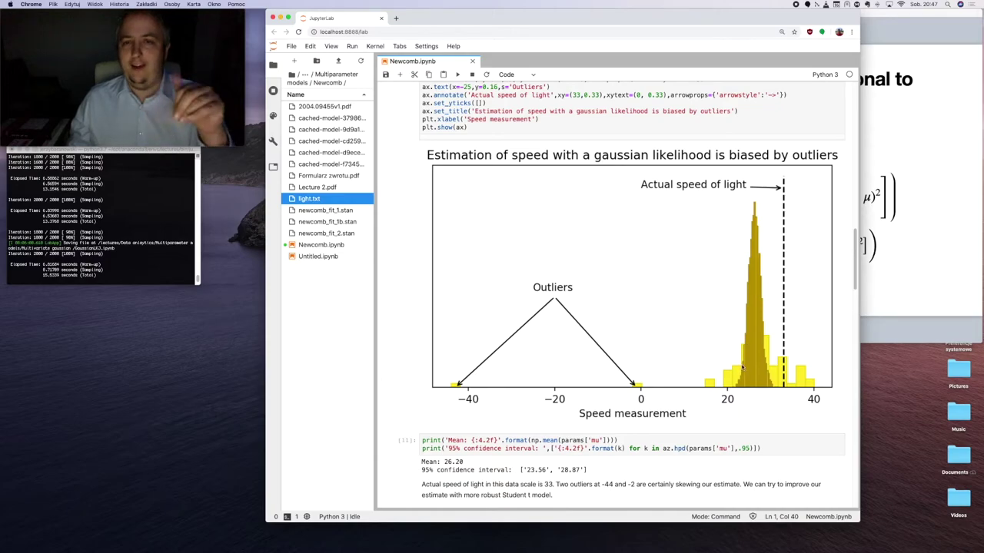
scroll(720, 386, "down", 1)
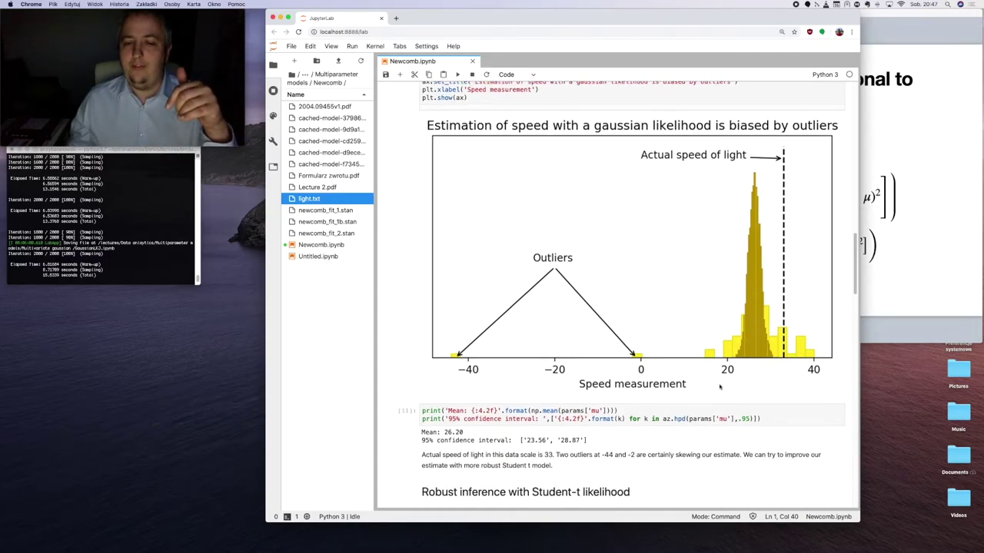
scroll(718, 388, "down", 2)
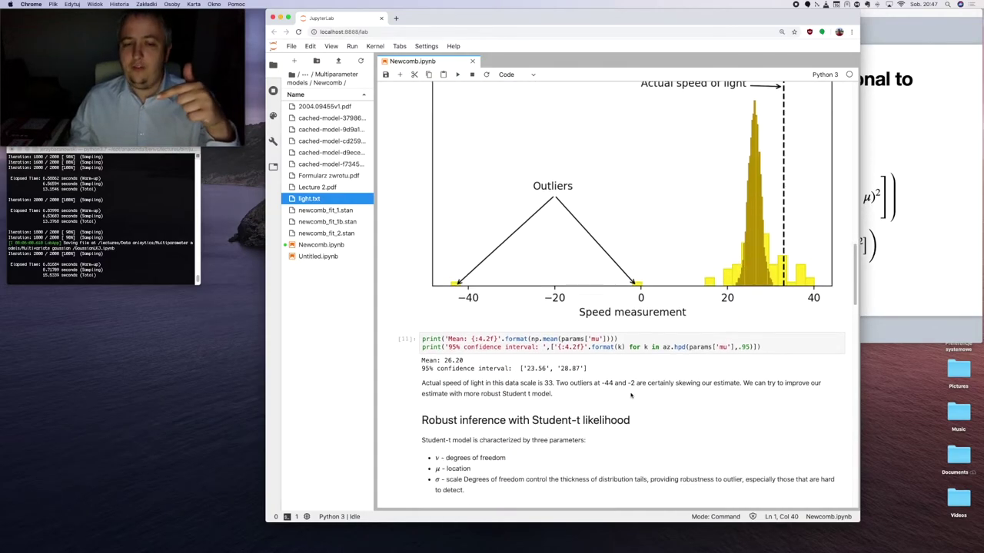
double_click(552, 421)
left_click(523, 414)
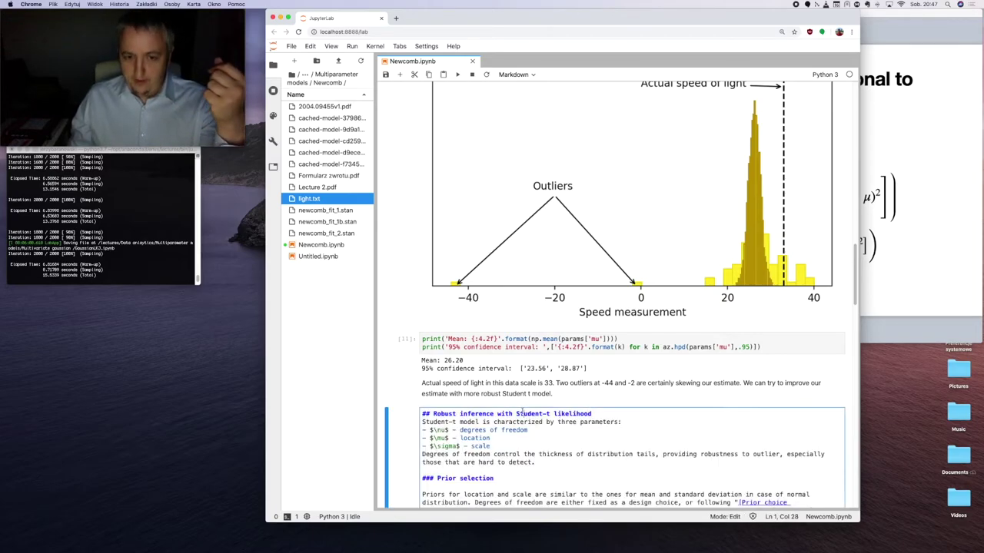
key("shift+Return")
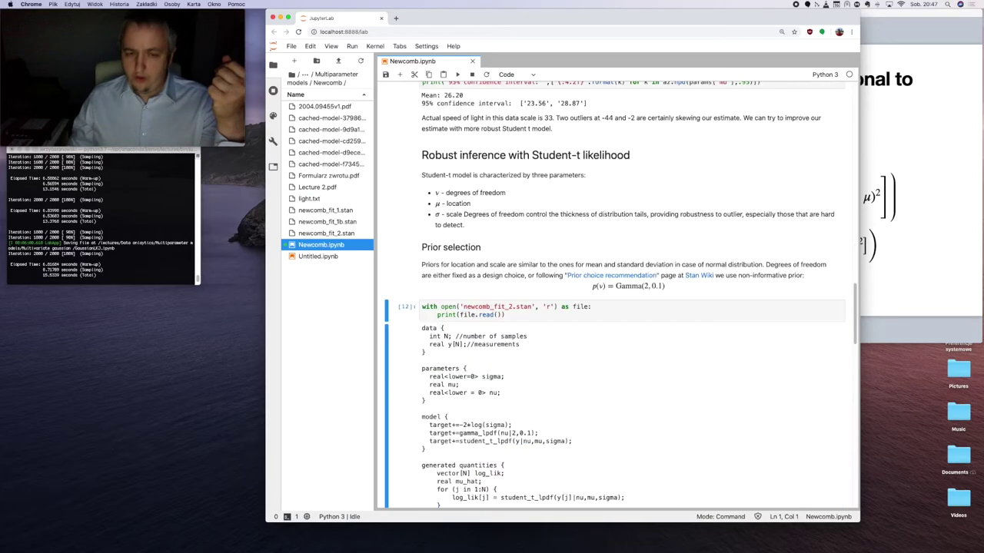
Step: Insert a blank line before the "Degrees of freedom control" sentence in the Student-t Markdown cell and render the cell
scroll(638, 406, "up", 4)
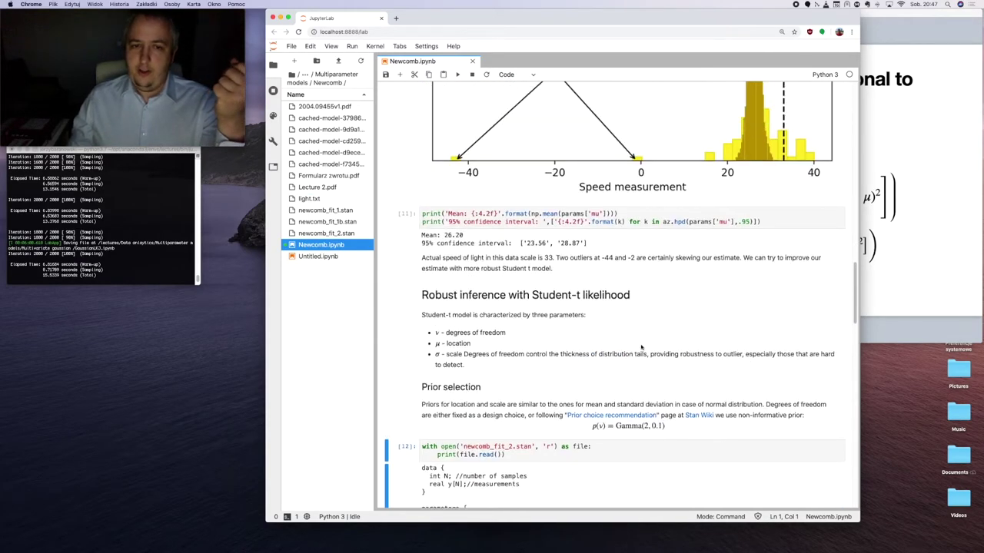
scroll(721, 358, "up", 1)
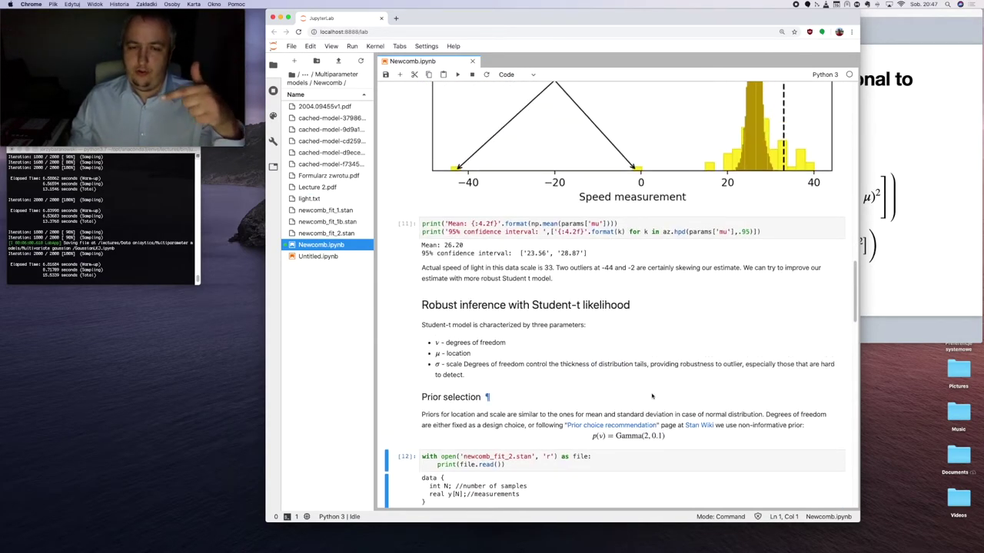
scroll(652, 396, "down", 1)
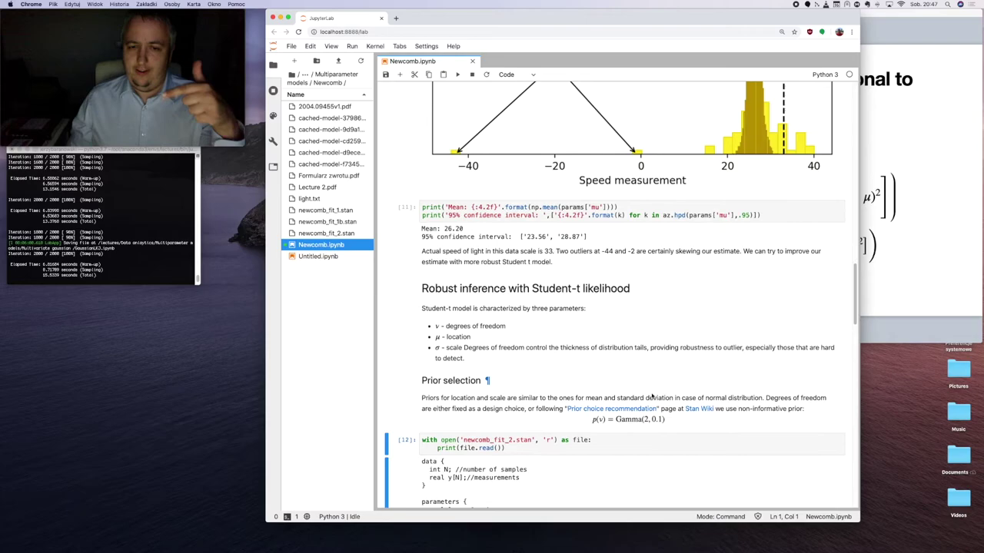
double_click(481, 358)
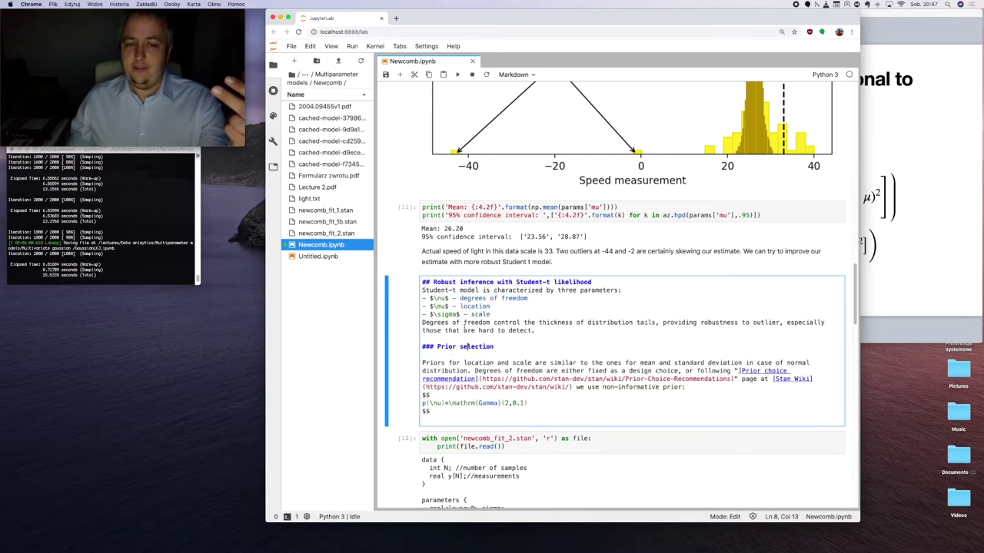
left_click(423, 323)
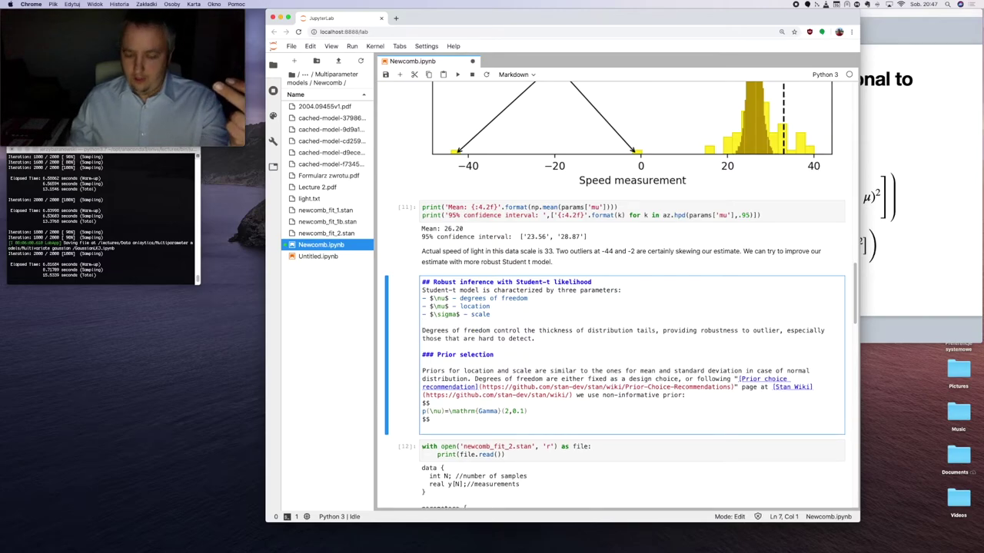
key("shift+Return")
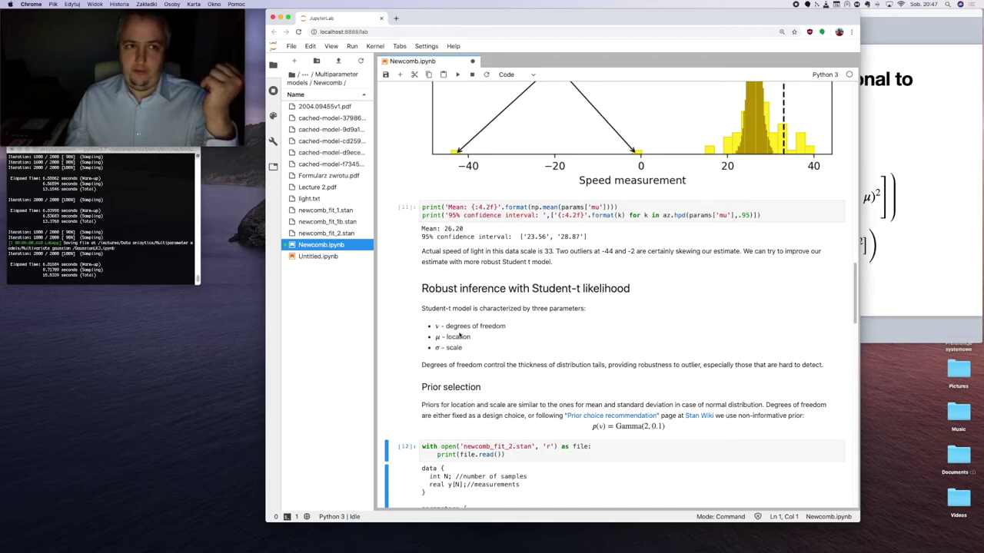
Step: Review the Gaussian outlier plot alongside the Student-t parameter list, and save the notebook
scroll(458, 341, "up", 1)
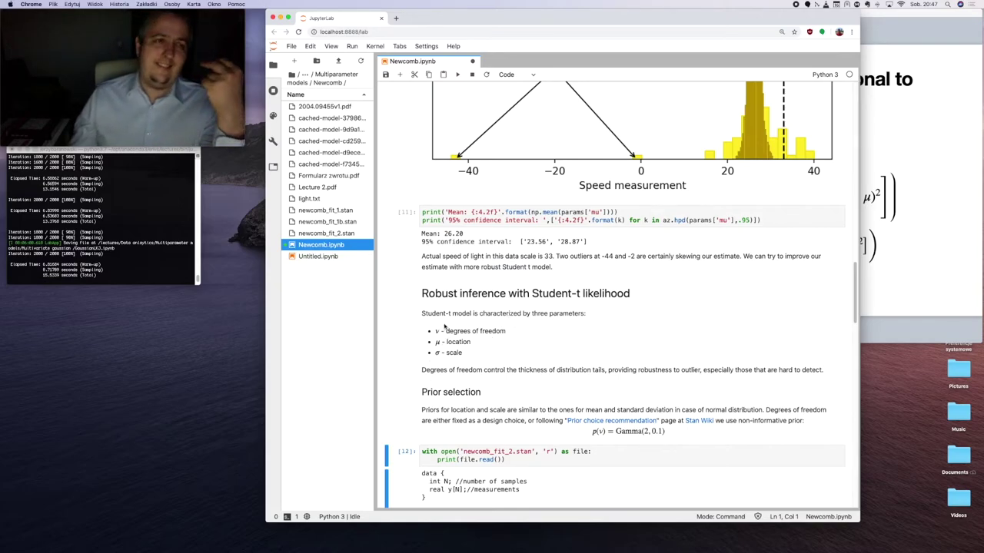
scroll(653, 315, "up", 4)
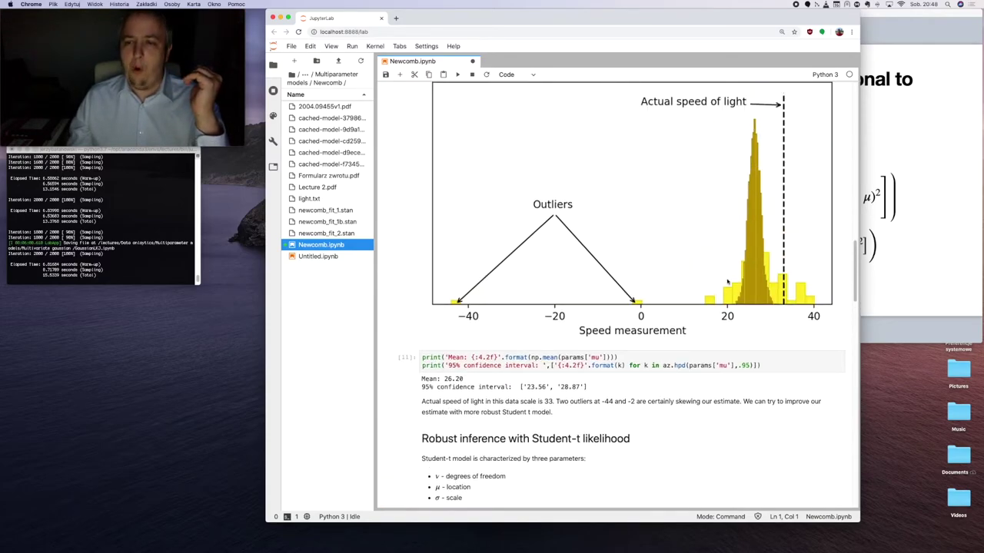
scroll(567, 367, "down", 1)
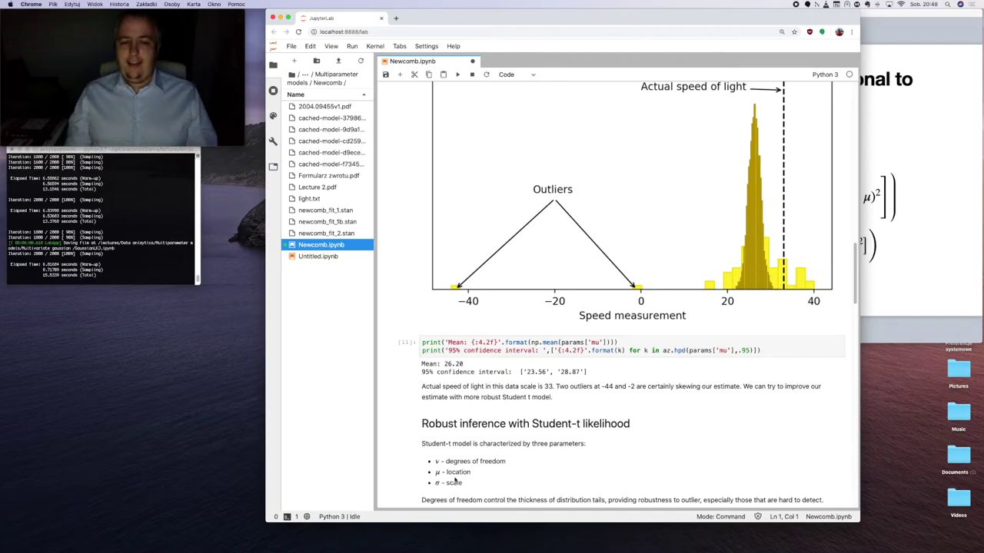
scroll(648, 289, "up", 1)
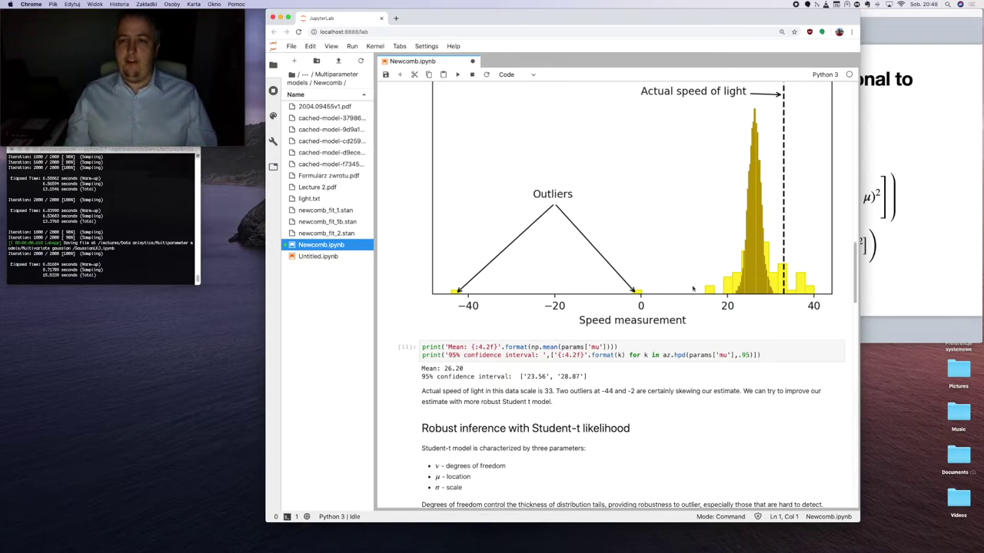
scroll(637, 423, "down", 5)
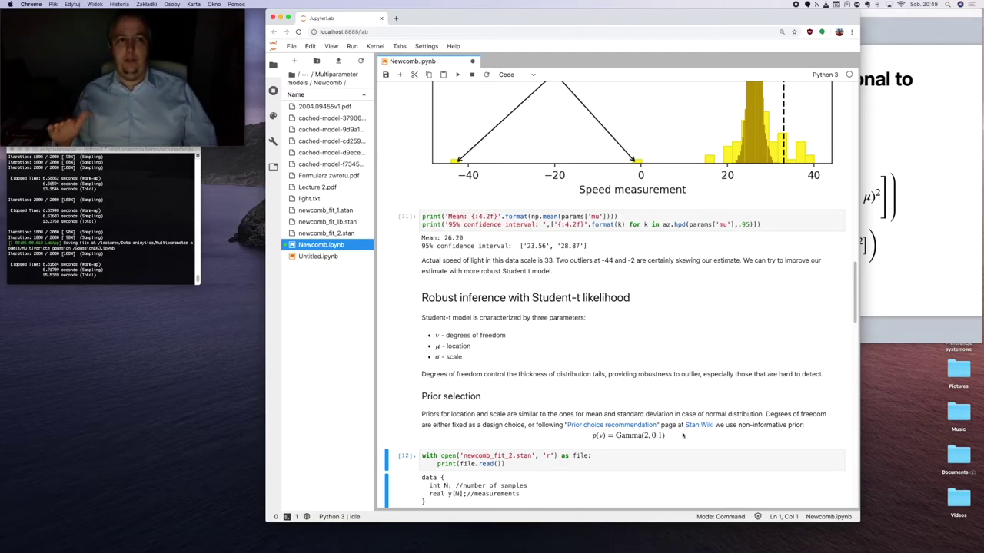
key("super+s")
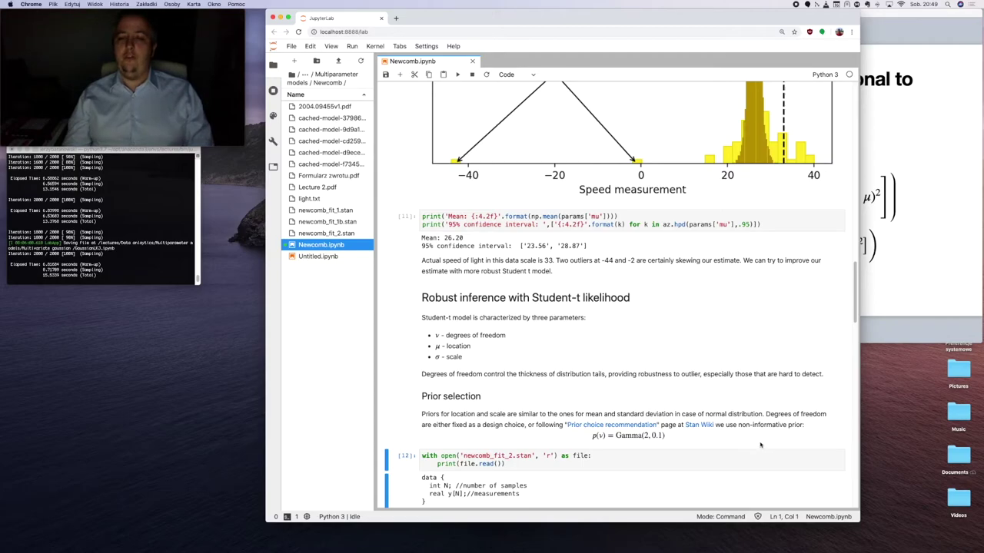
Step: Examine the Gamma(2, 0.1) prior for the degrees of freedom and the Student-t model code in newcomb_fit_2.stan
scroll(719, 436, "down", 1)
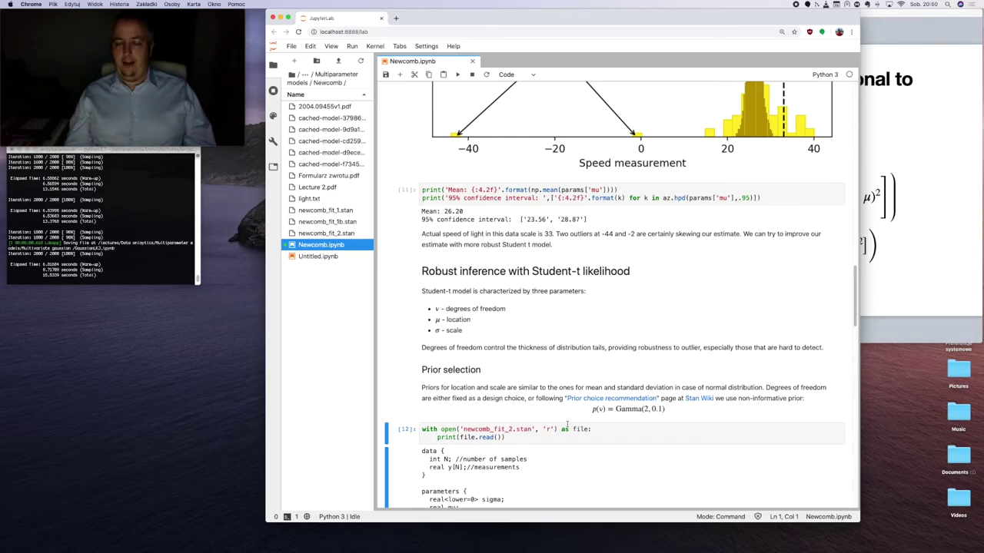
scroll(696, 451, "down", 5)
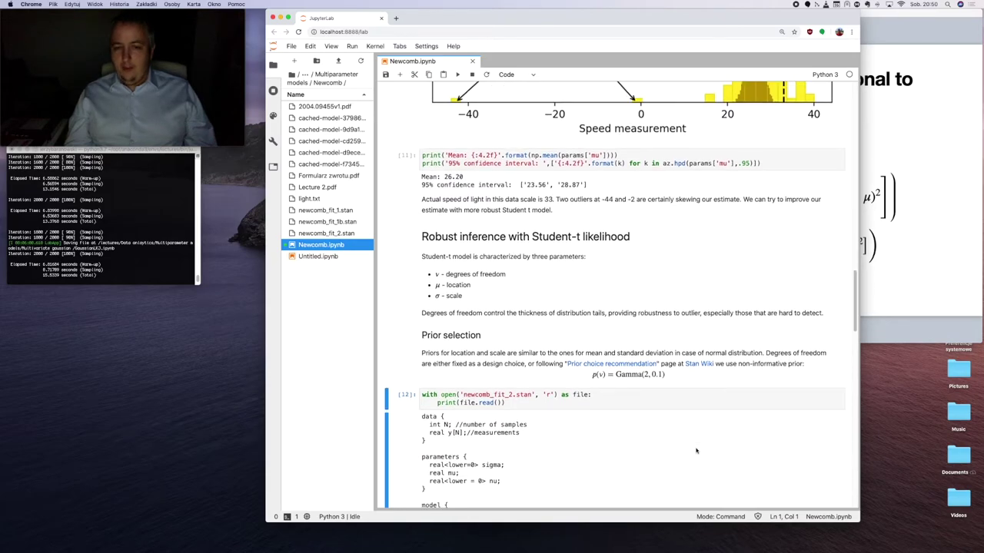
scroll(697, 451, "down", 1)
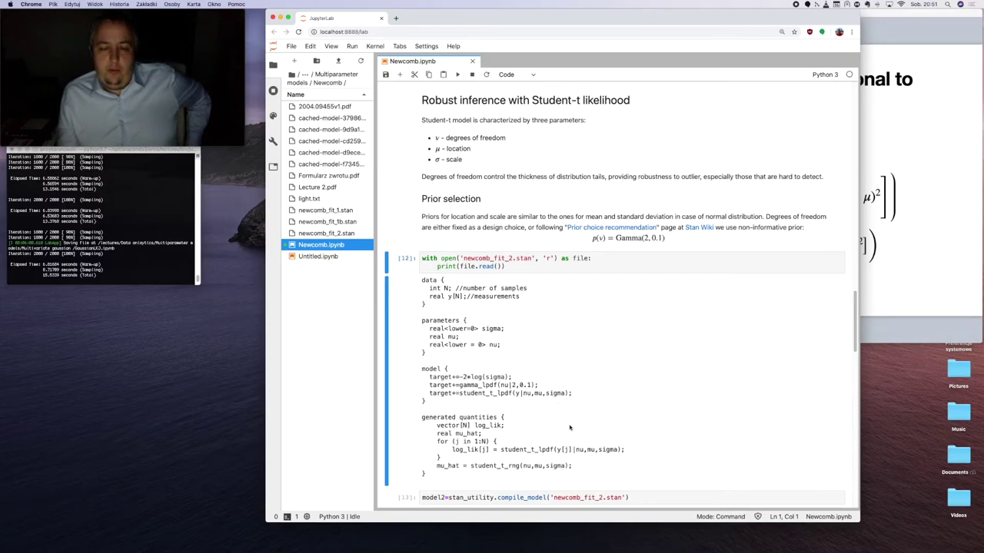
scroll(570, 427, "down", 1)
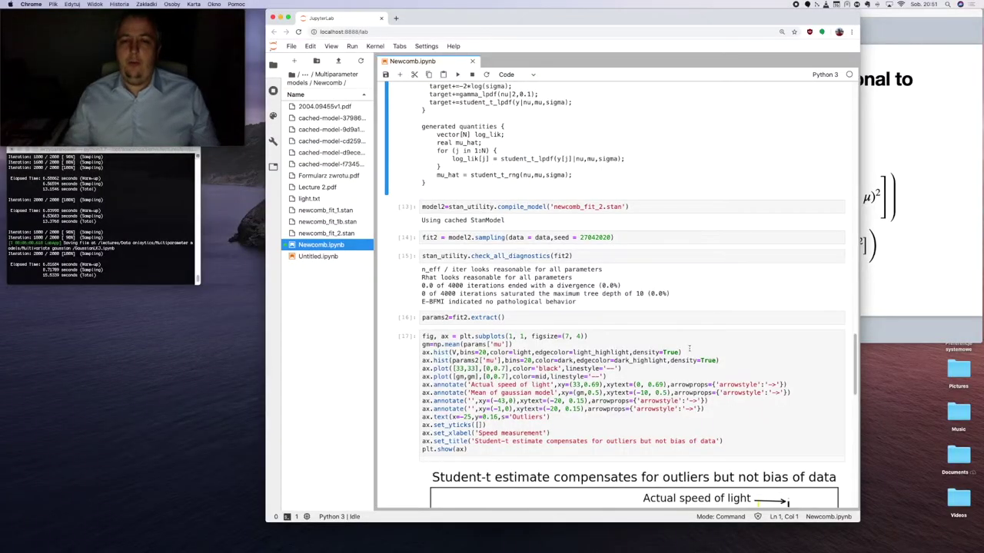
scroll(705, 358, "up", 1)
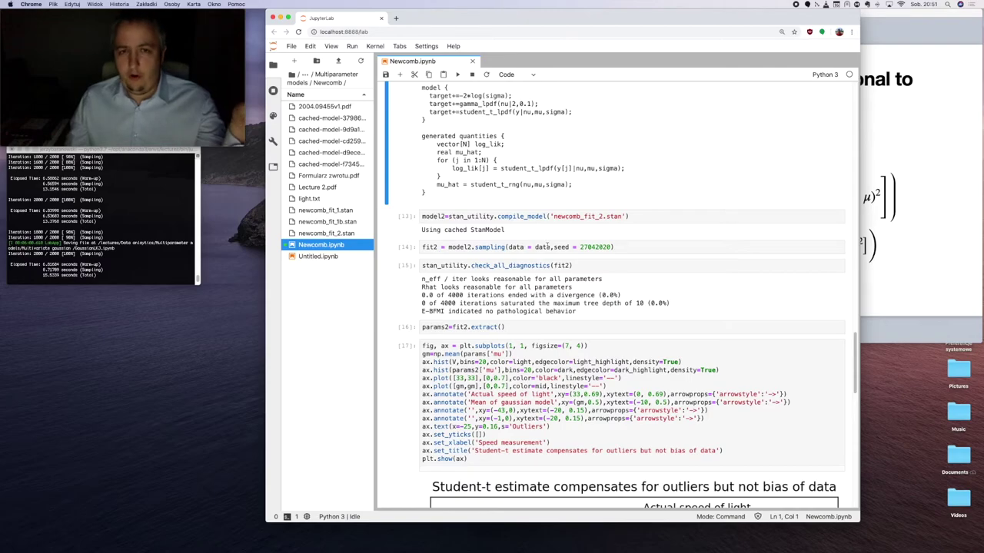
scroll(536, 247, "up", 5)
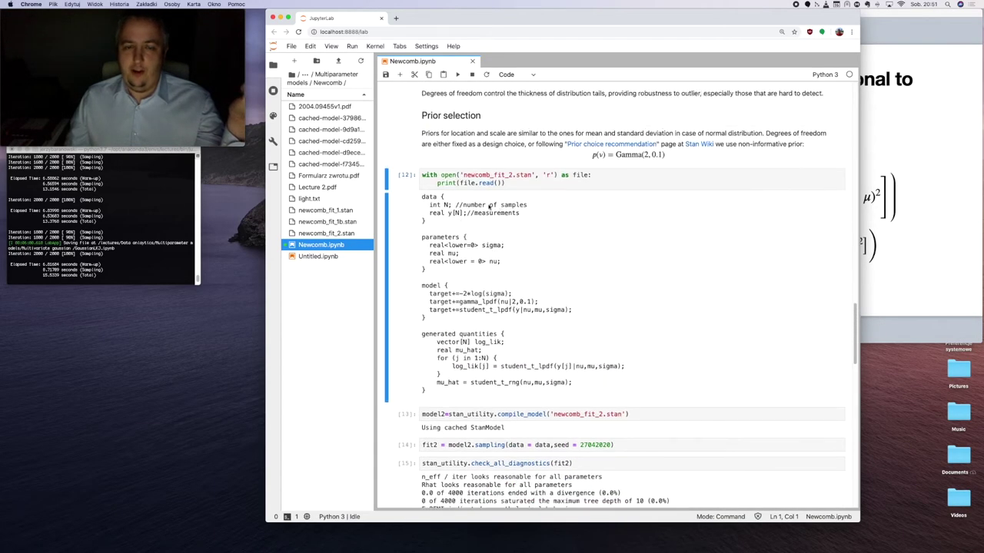
Step: Examine the fit2 sampling and diagnostics cells, and the Student-t estimate plot with its mean and confidence interval
scroll(488, 206, "down", 3)
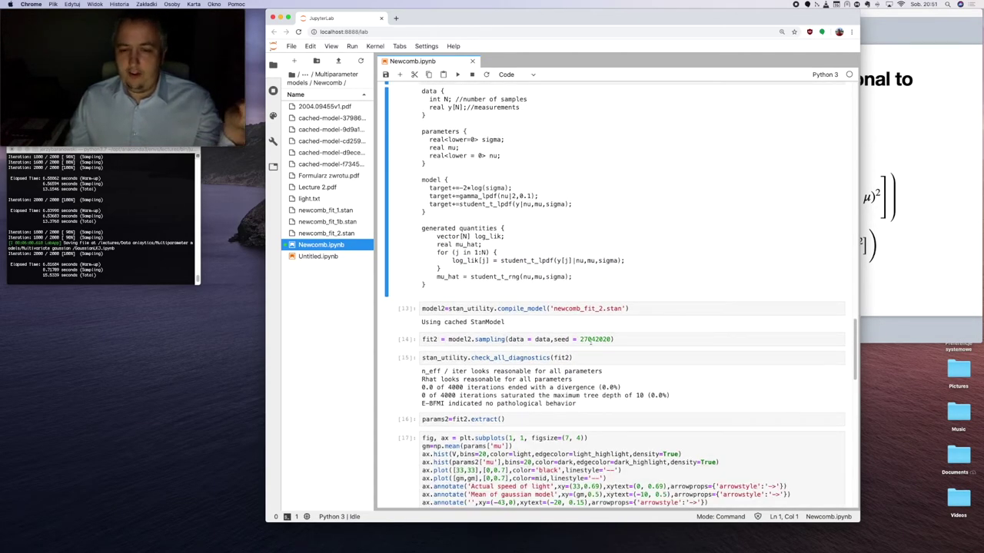
scroll(492, 361, "down", 1)
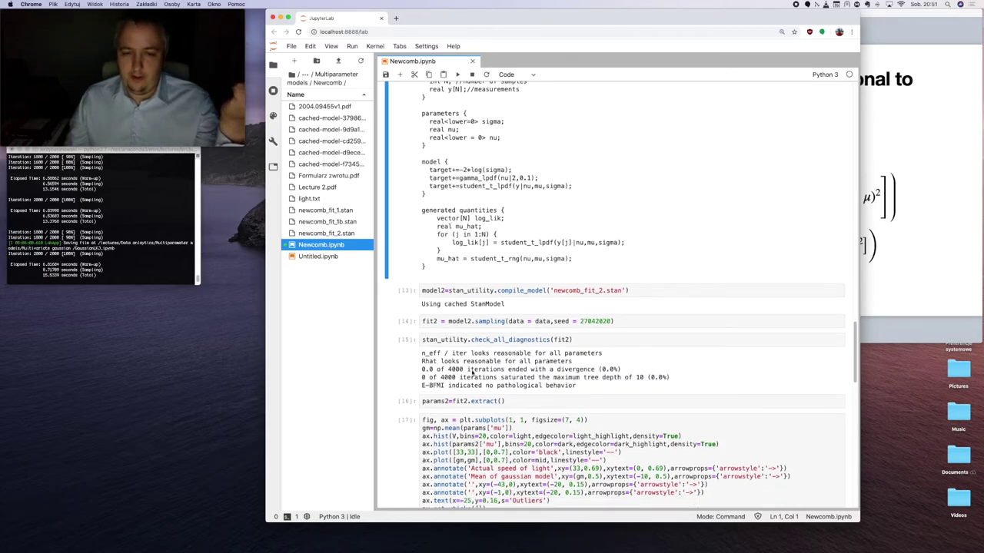
scroll(552, 416, "down", 5)
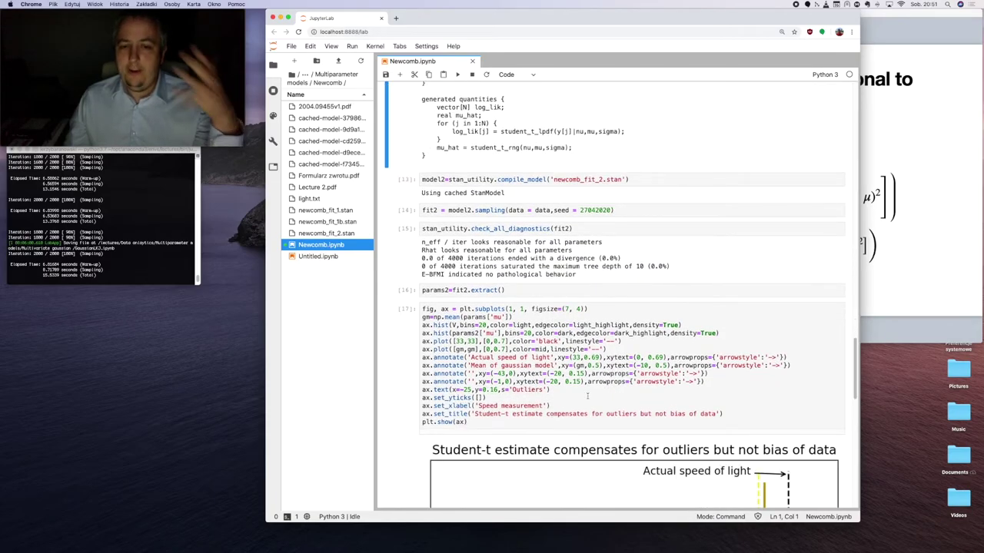
scroll(587, 397, "down", 10)
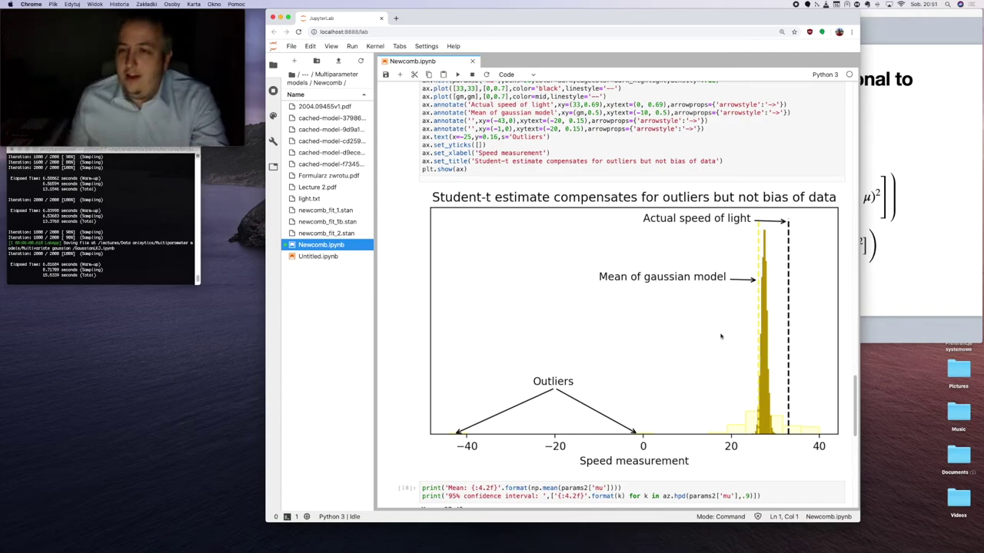
scroll(724, 337, "down", 3)
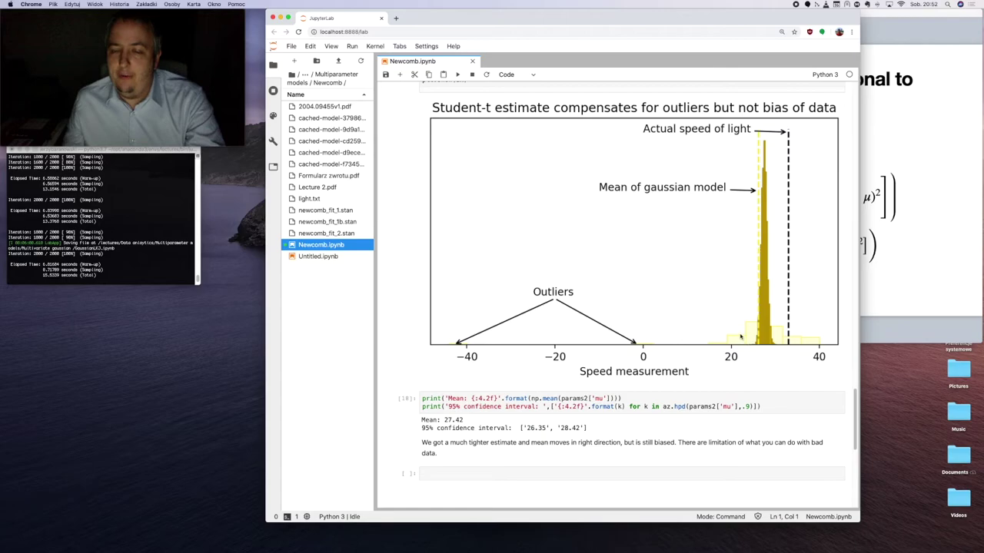
scroll(736, 222, "down", 1)
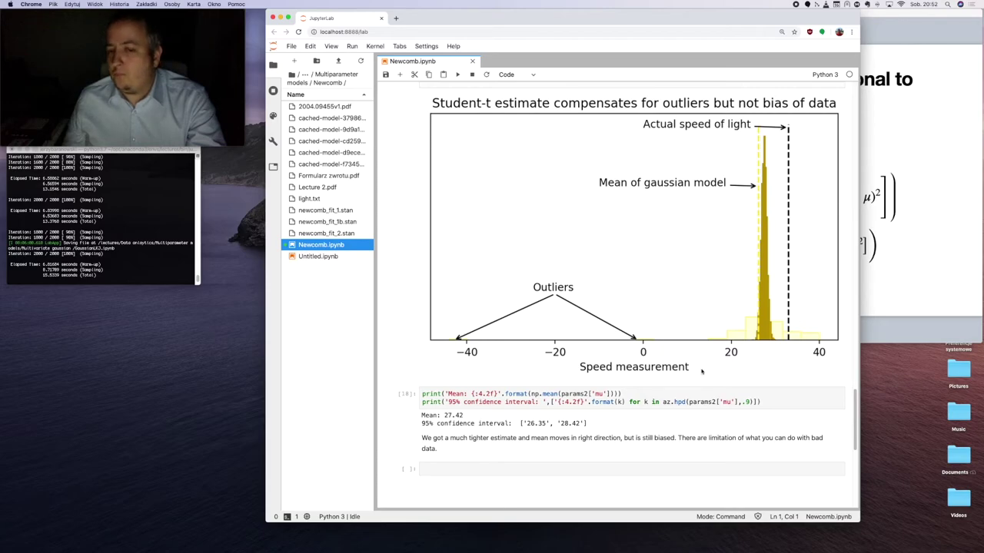
Step: In the Visual Studio Code notebook, examine the fit2_id conversion and plot_ppc code with the resulting Student-t posterior predictive plot
scroll(500, 432, "down", 1)
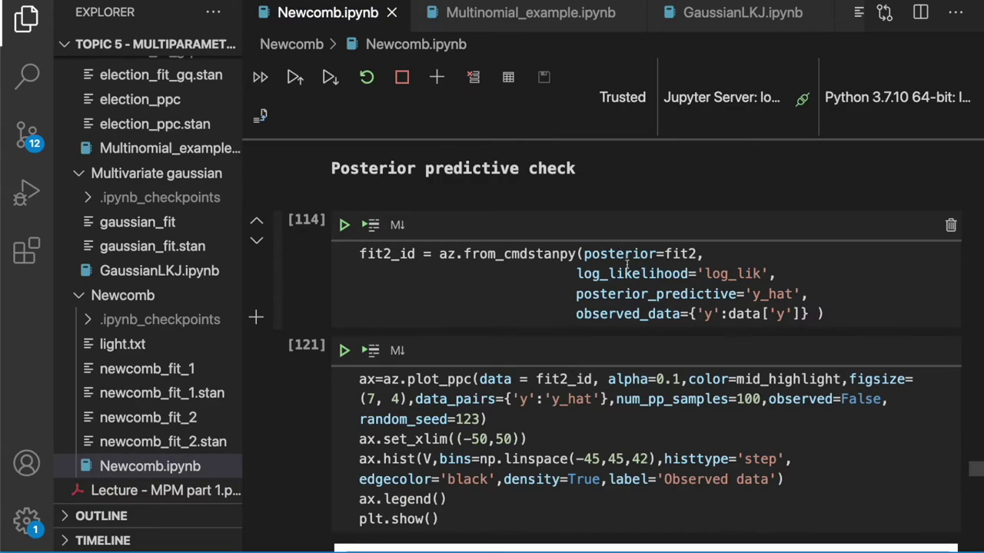
scroll(641, 283, "down", 1)
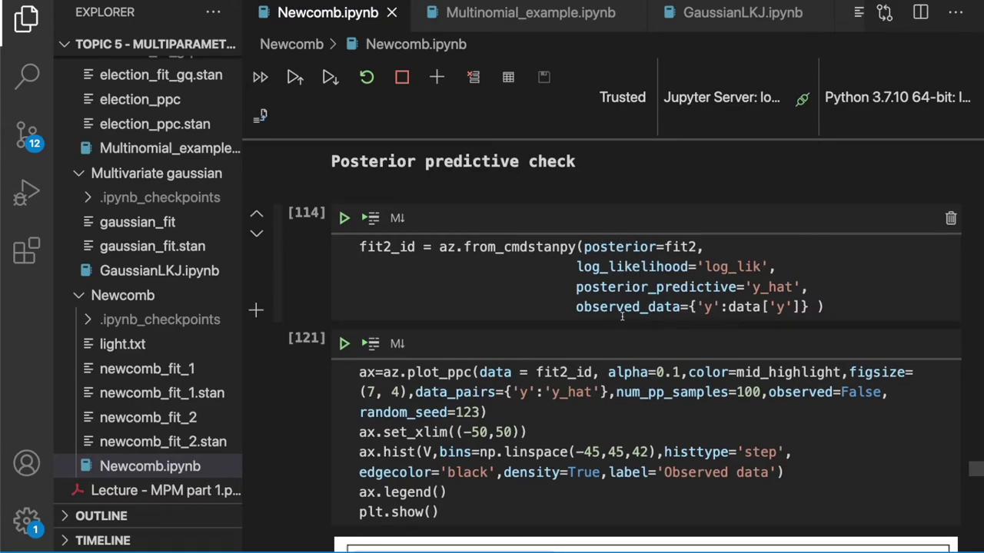
scroll(622, 316, "down", 5)
scroll(623, 316, "down", 8)
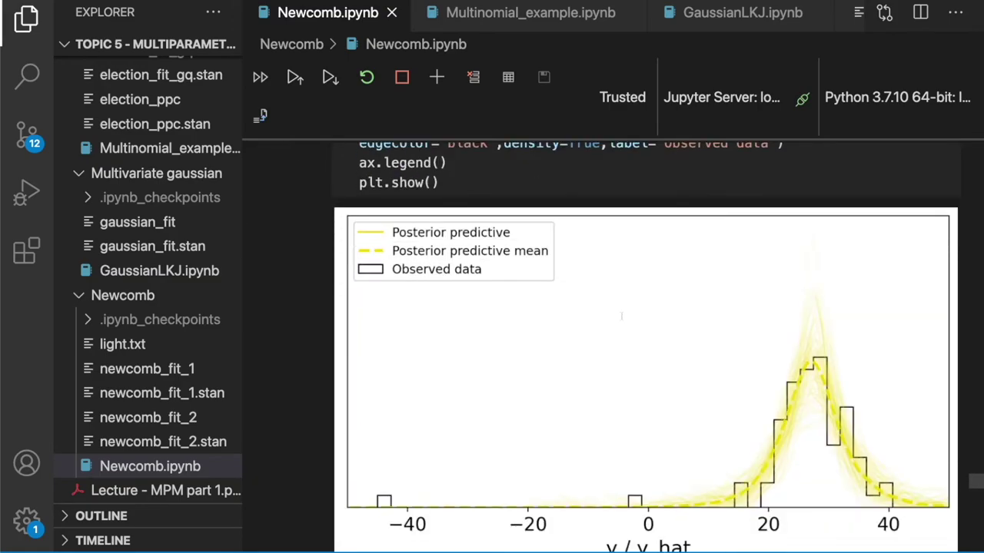
scroll(624, 319, "up", 7)
scroll(624, 319, "down", 7)
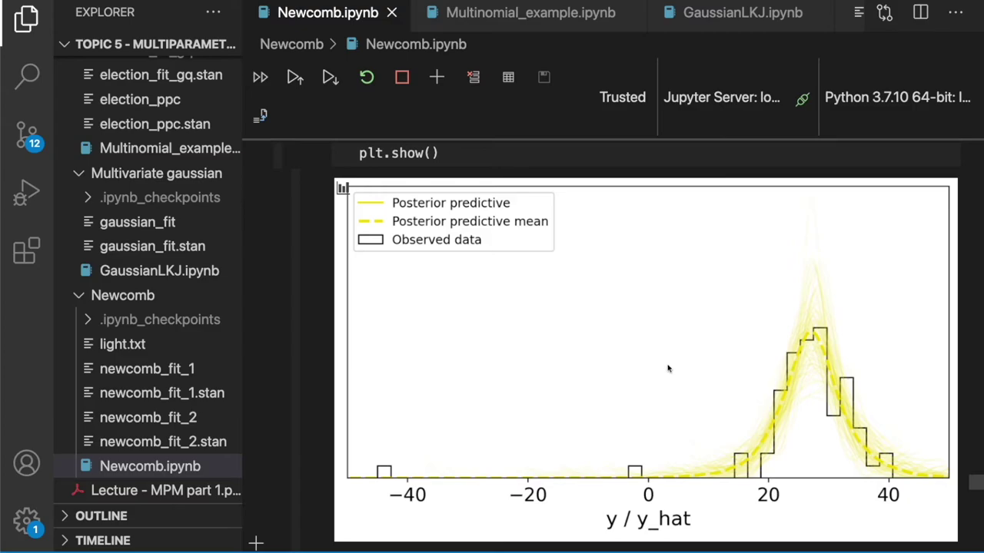
Step: Compare the posterior predictive plot with the earlier Student-t estimate plot and the mean and interval summaries of mu
scroll(633, 364, "up", 5)
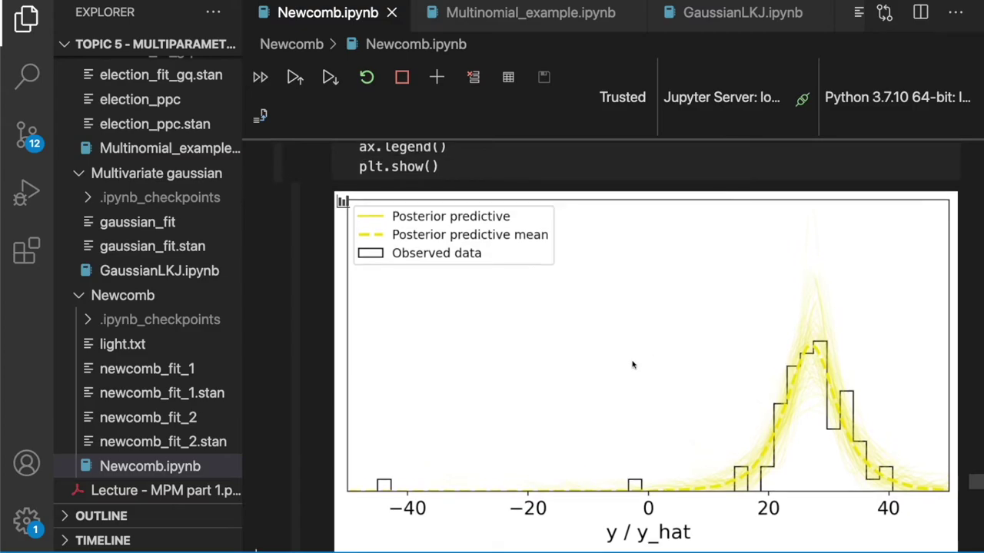
scroll(633, 392, "up", 10)
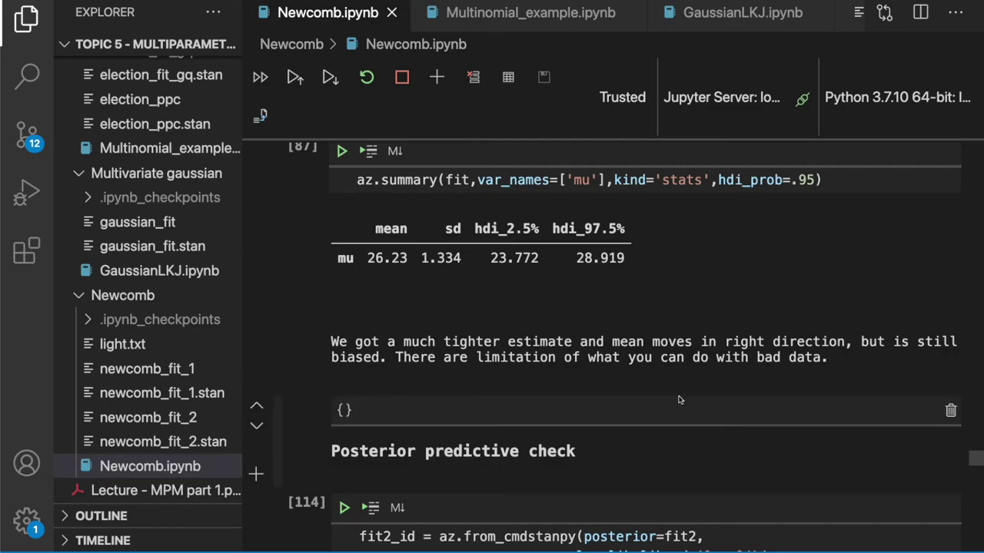
scroll(729, 405, "up", 5)
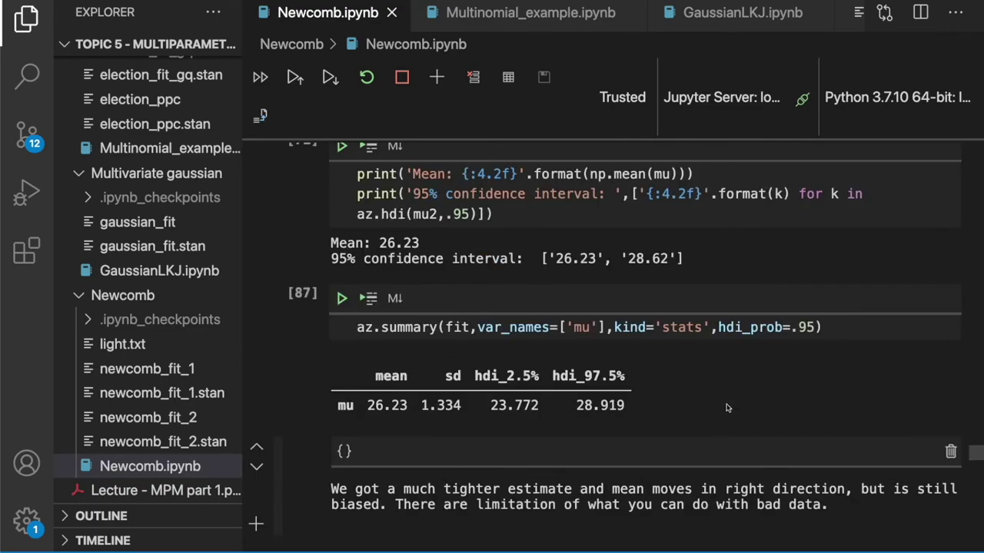
scroll(728, 426, "up", 10)
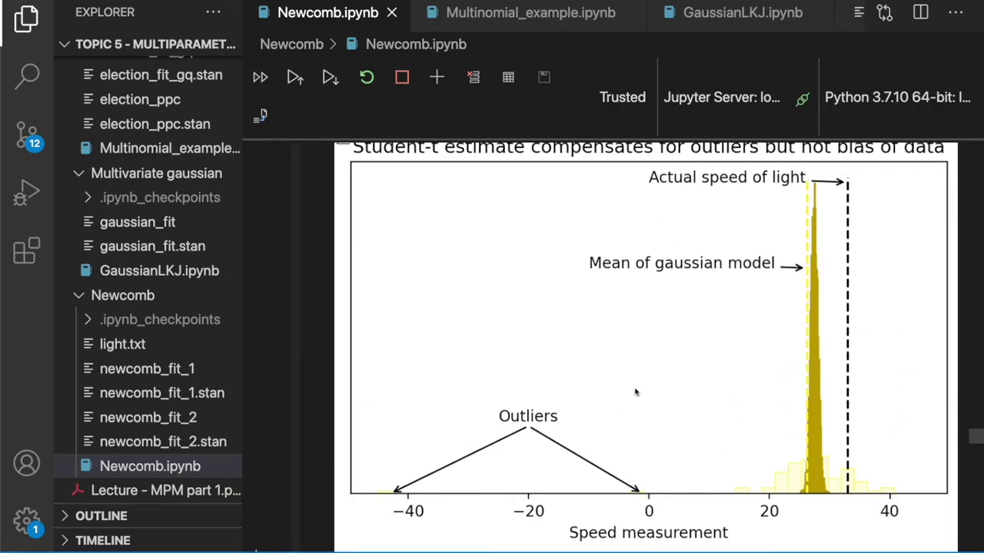
scroll(783, 348, "up", 1)
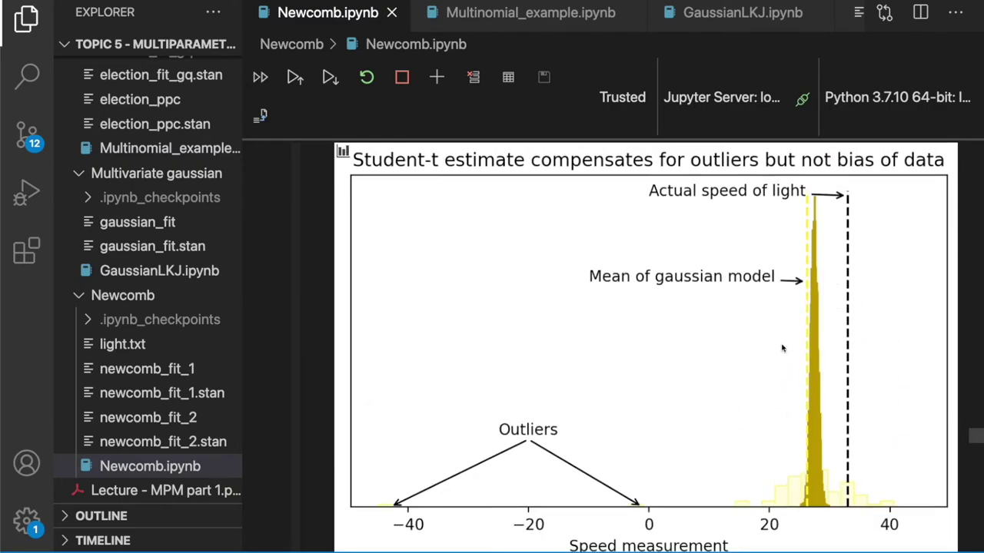
scroll(830, 373, "down", 2)
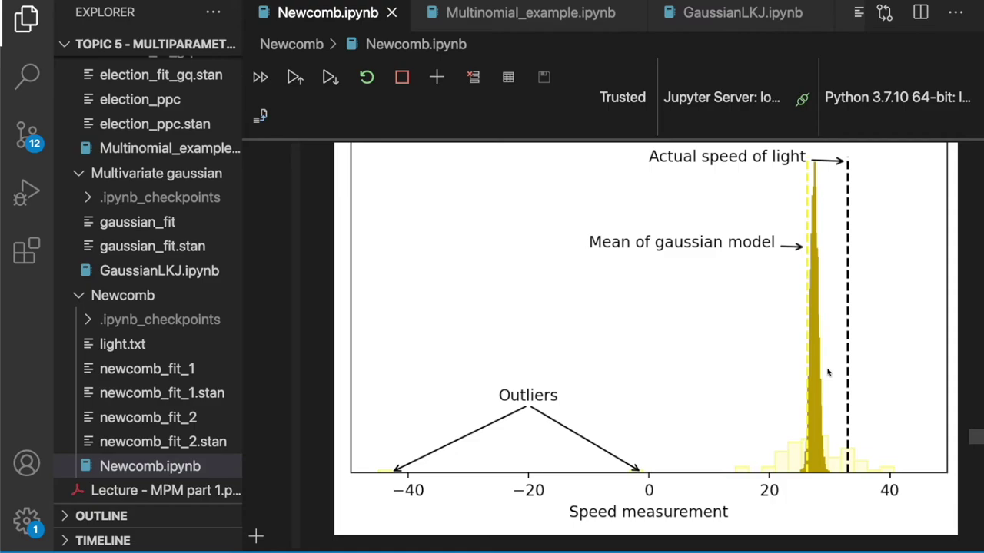
scroll(786, 364, "down", 20)
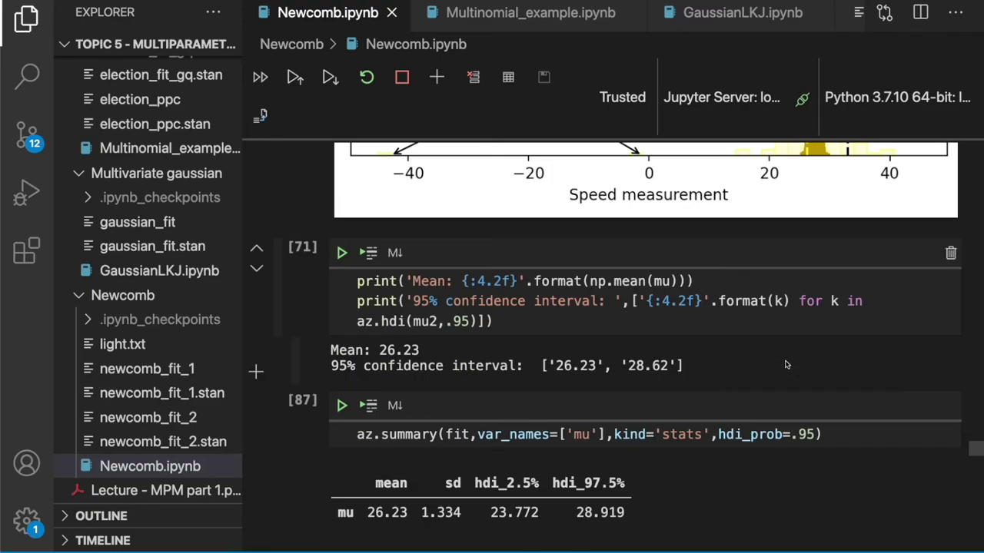
Step: Examine the Student-t posterior predictive plot against the observed data histogram, and read the introduction to model comparison
scroll(786, 363, "down", 10)
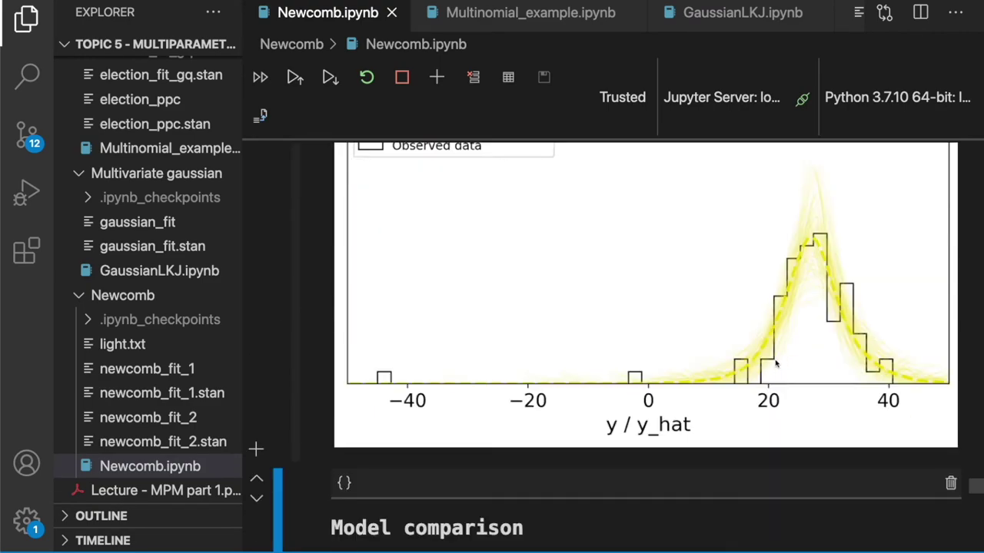
scroll(776, 363, "up", 3)
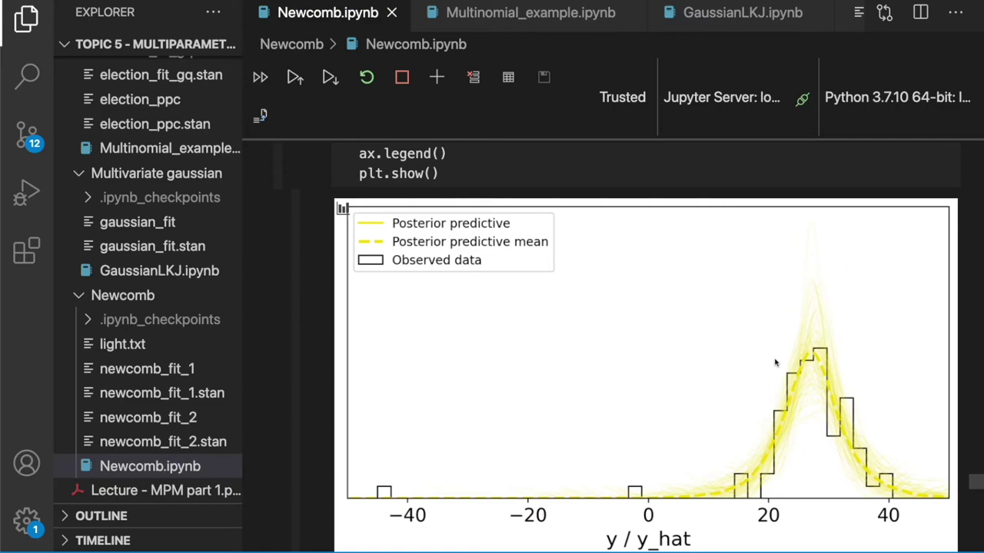
scroll(794, 340, "down", 5)
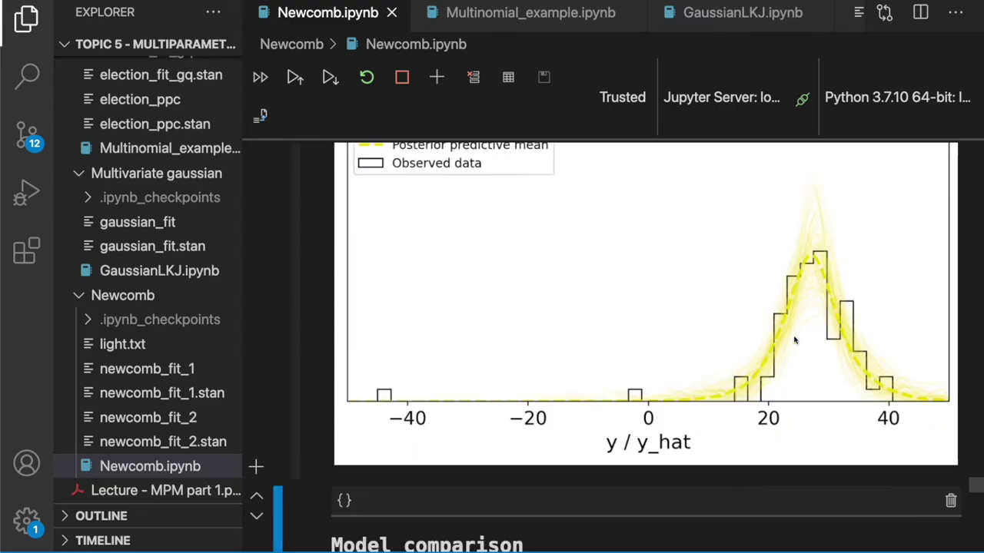
scroll(795, 340, "down", 6)
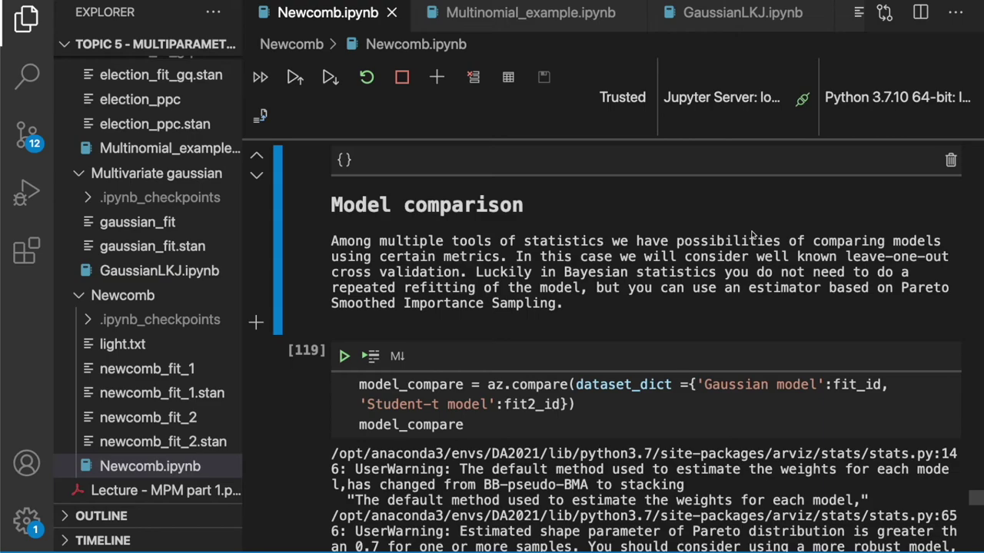
Step: Examine the az.compare call in the model comparison cell, highlighting fit_id, fit2_id and the compare function
scroll(707, 284, "down", 1)
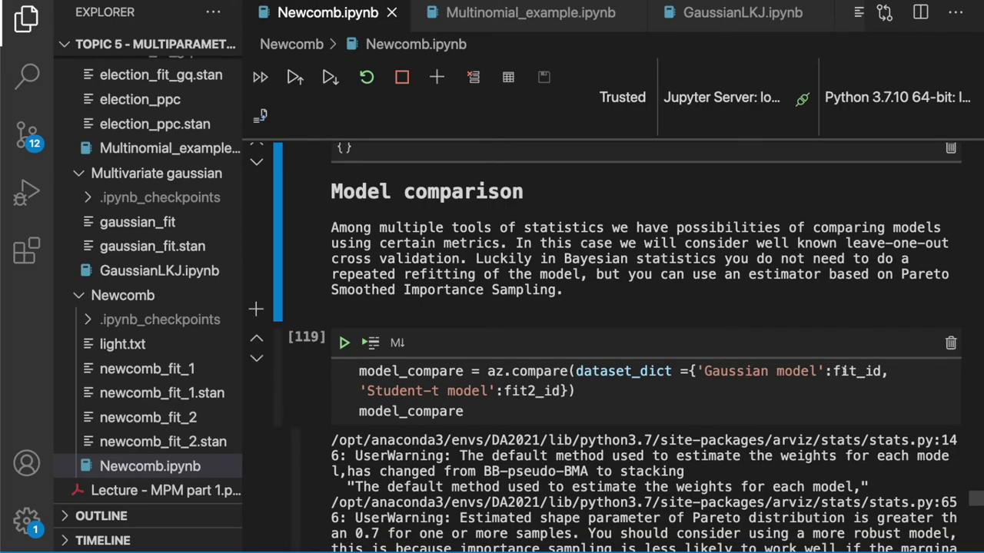
left_click(859, 371)
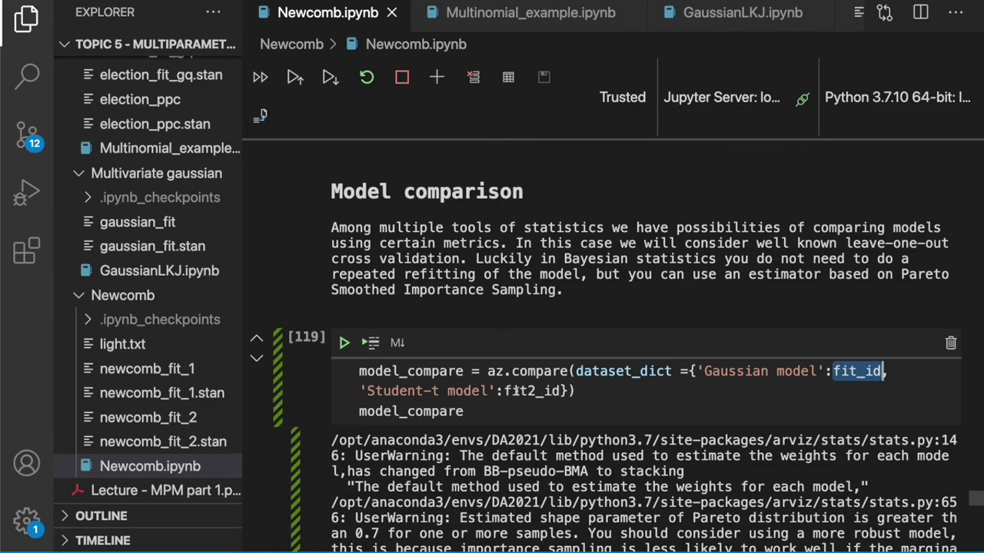
double_click(520, 392)
left_click(600, 371)
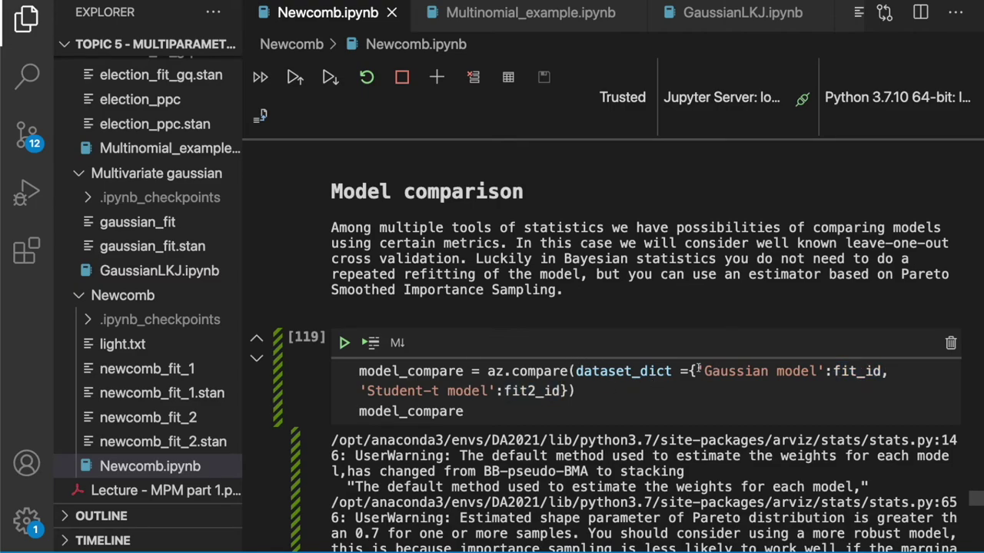
left_click(631, 372)
double_click(543, 371)
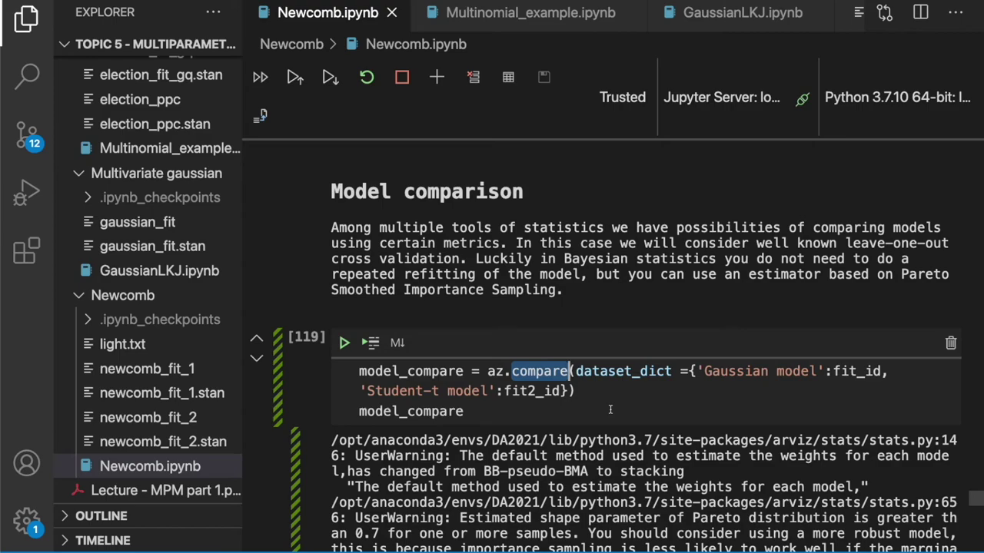
Step: Read the warning about the default weight estimation method in the model comparison output, highlighting its text
scroll(638, 455, "down", 2)
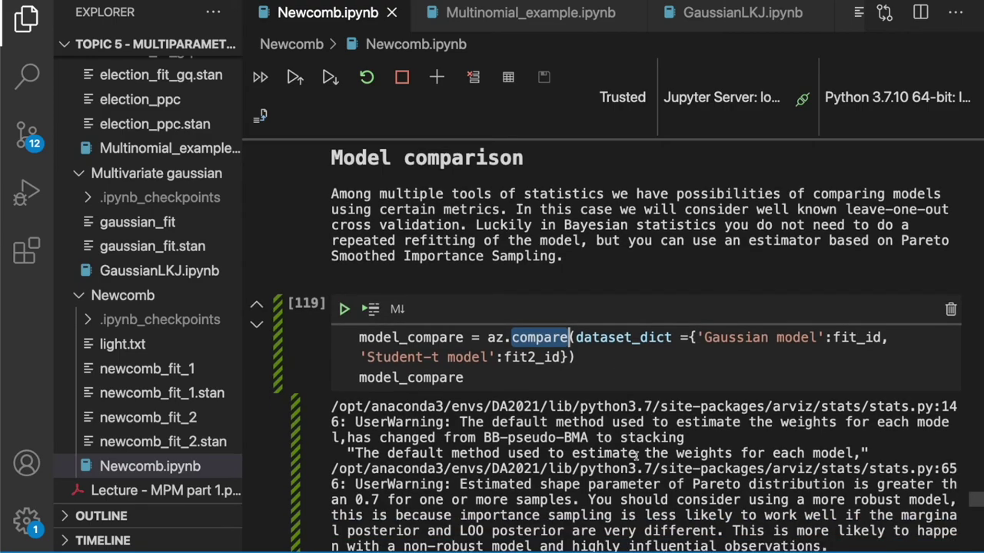
scroll(636, 456, "down", 1)
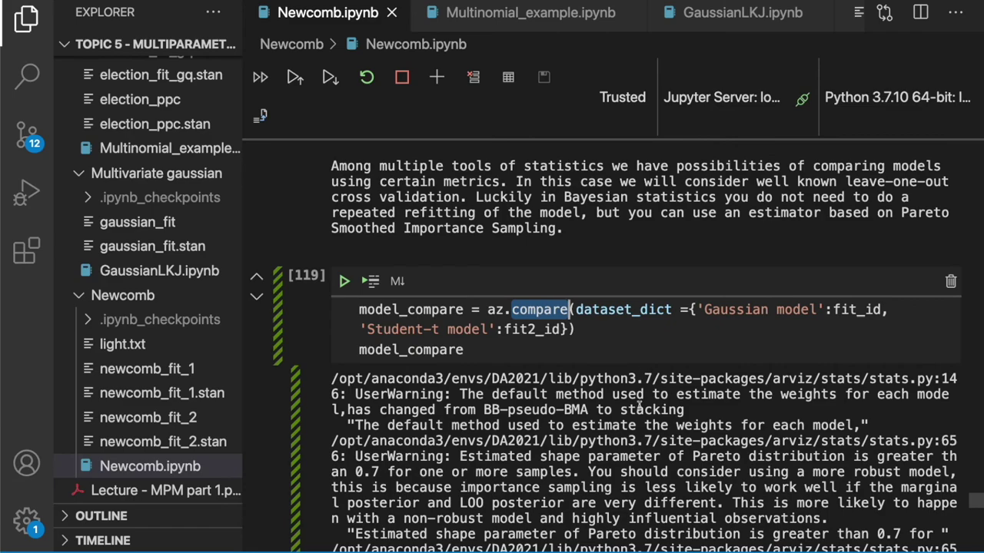
scroll(639, 405, "down", 1)
scroll(640, 406, "down", 2)
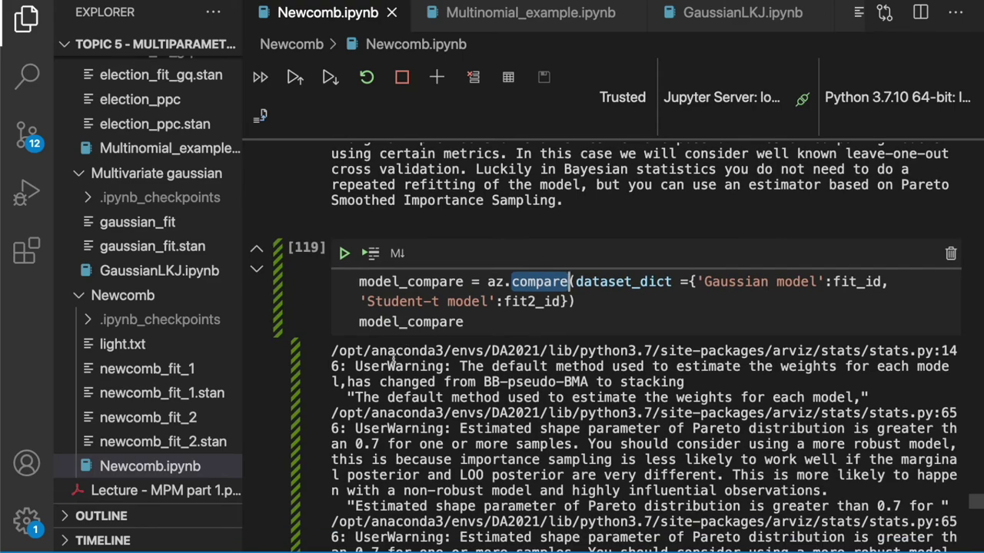
left_click_drag(356, 366, 726, 388)
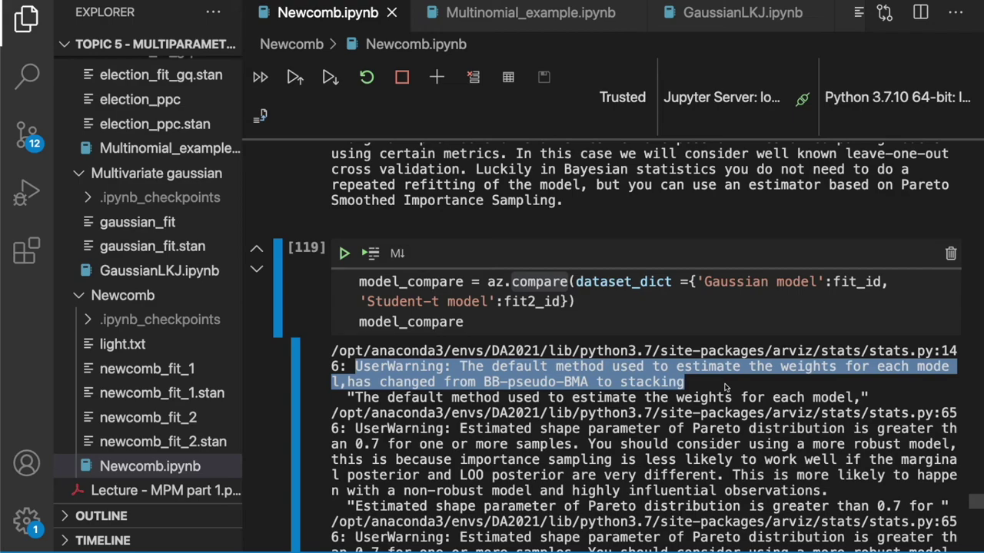
scroll(752, 359, "down", 1)
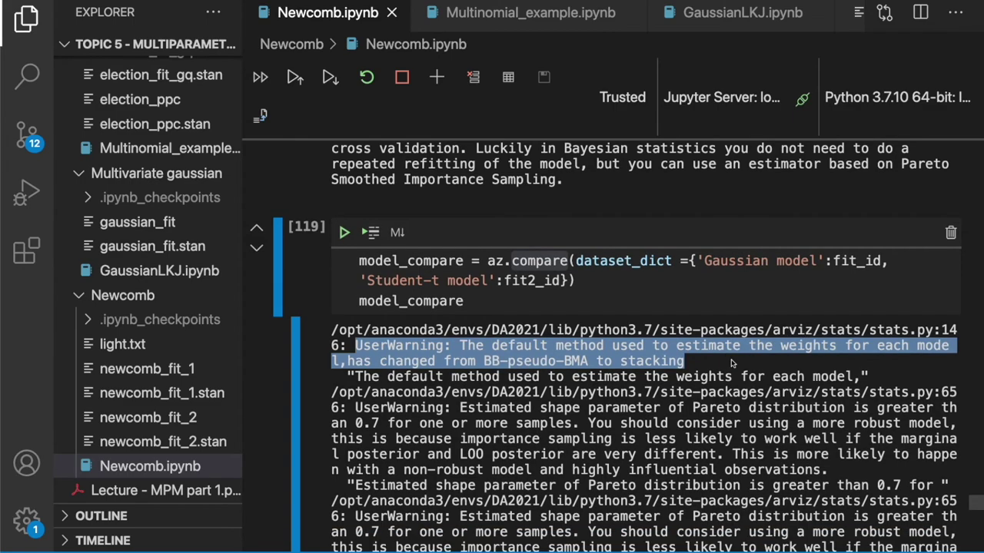
left_click(509, 432)
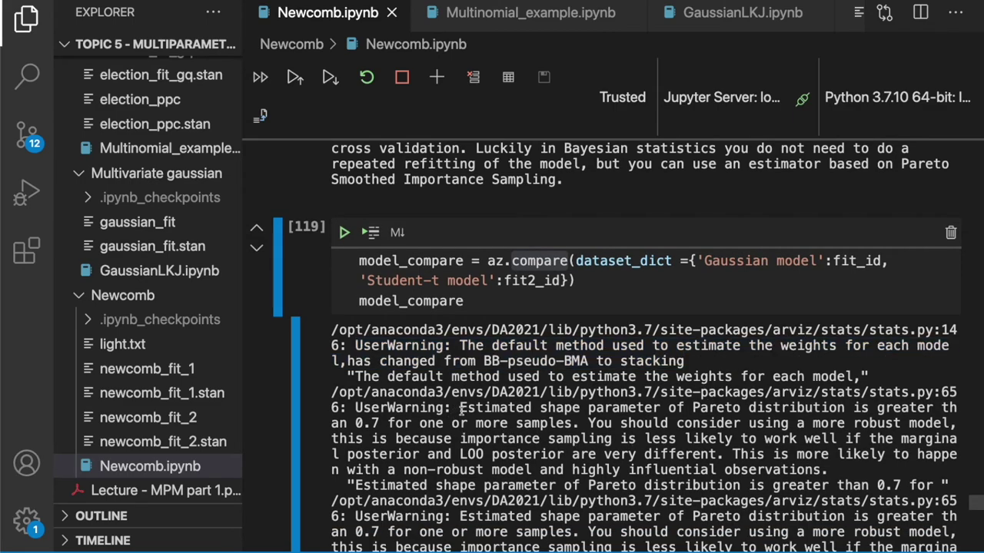
Step: Read the first Pareto shape parameter warning, highlighting the sentences on its cause and the phrase "highly influential observations"
scroll(488, 413, "down", 3)
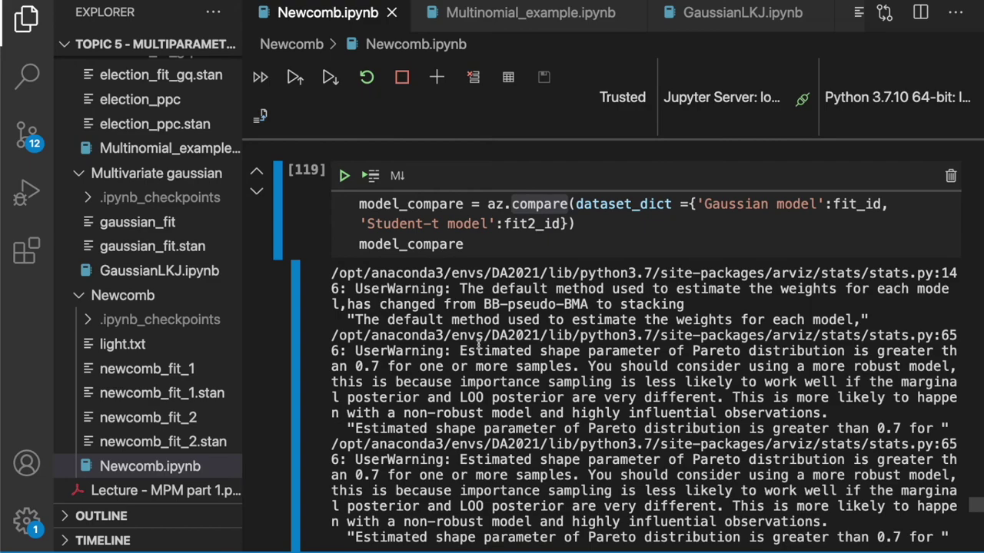
left_click_drag(356, 350, 875, 417)
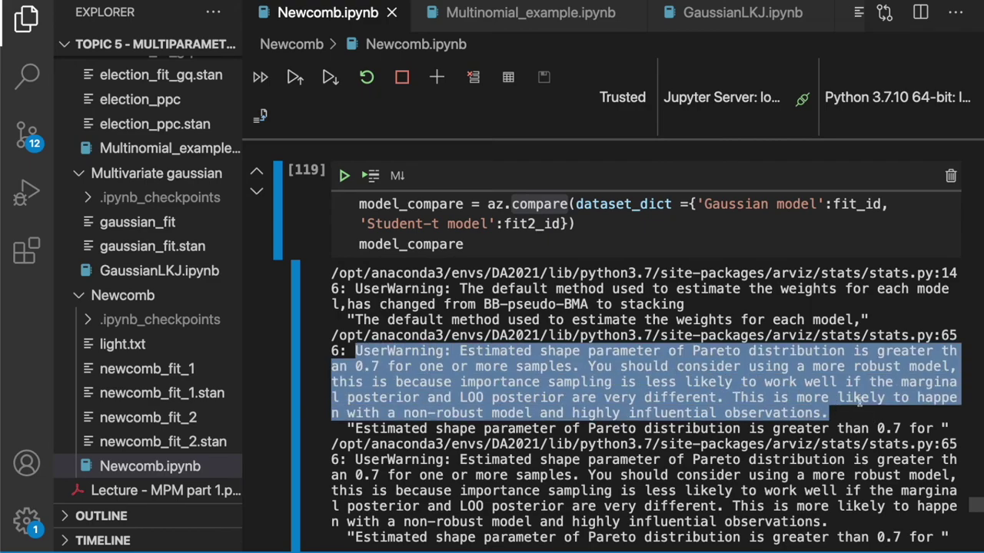
left_click(859, 402)
left_click_drag(463, 351, 592, 362)
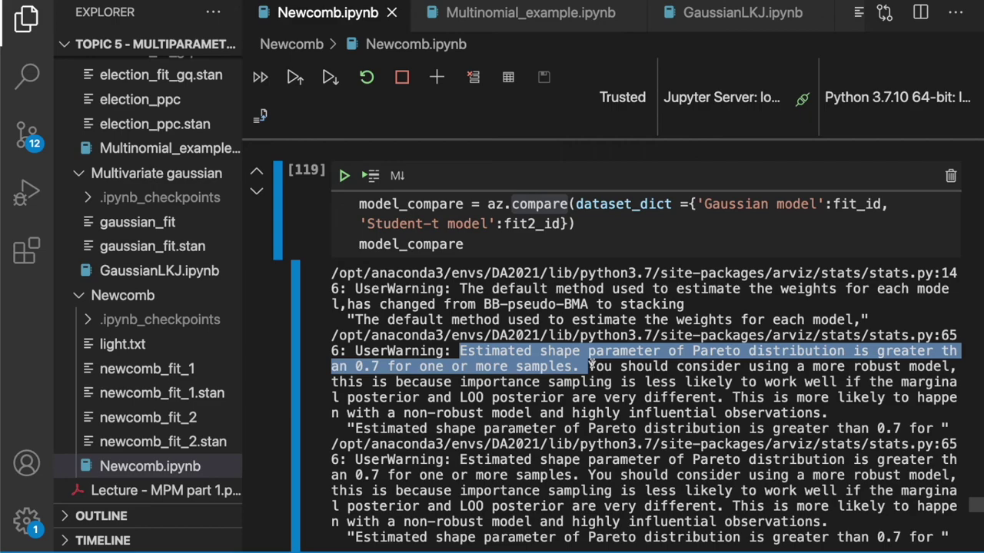
left_click(754, 414)
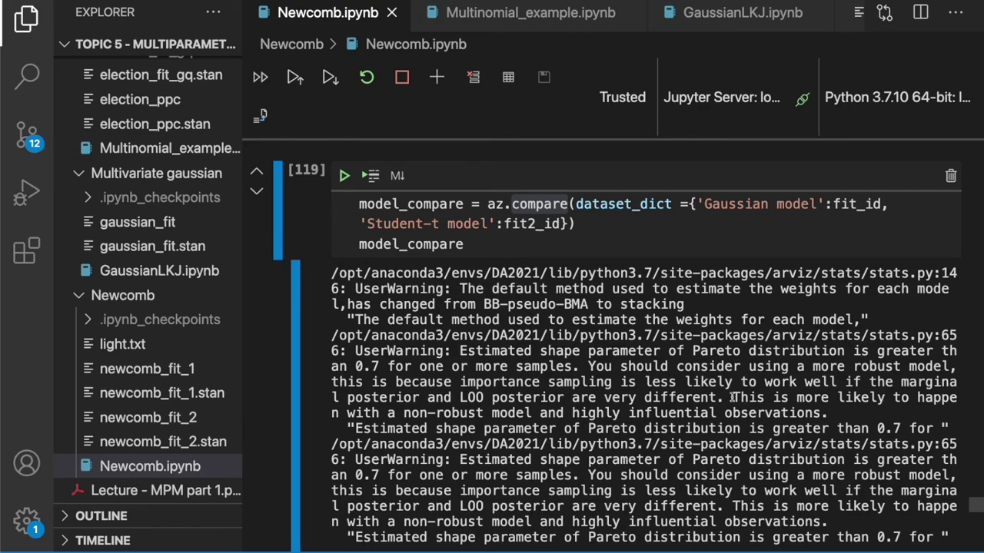
left_click_drag(732, 398, 864, 422)
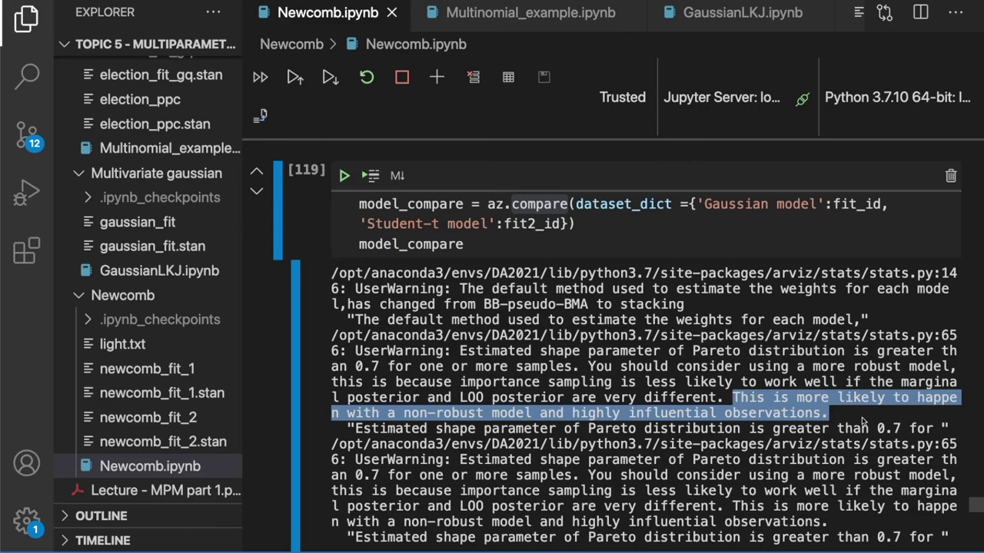
left_click(722, 412)
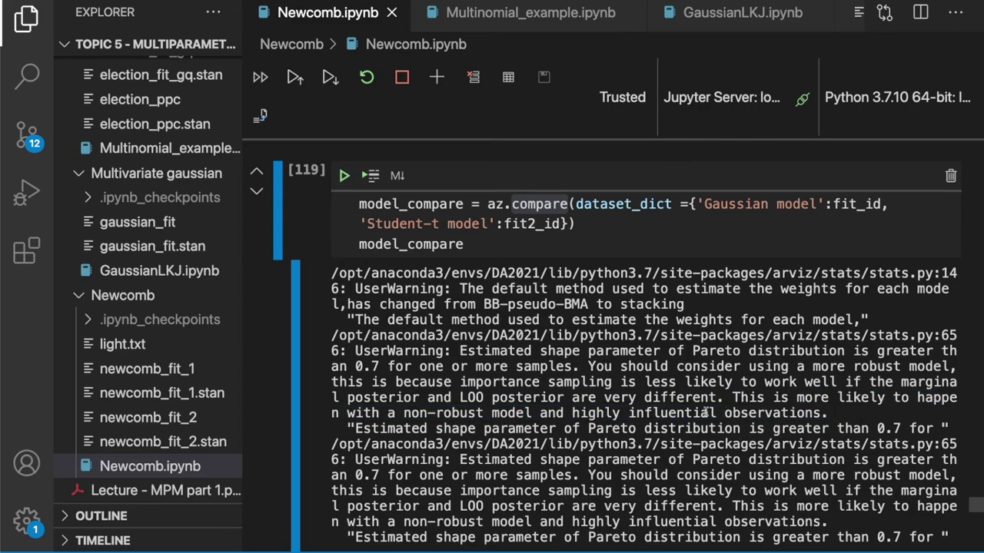
left_click_drag(572, 413, 821, 415)
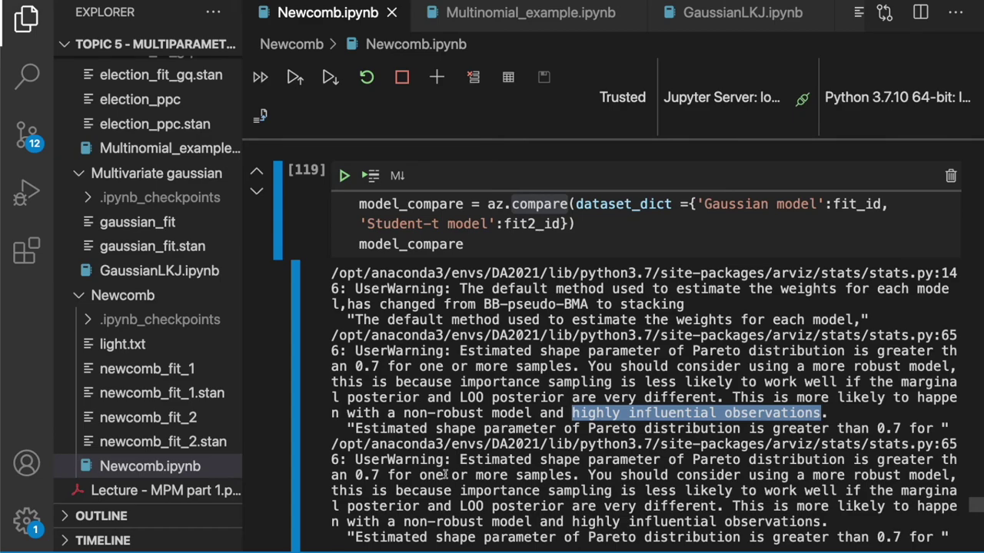
Step: Compare the two Pareto shape parameter warnings by highlighting each in turn, including the 0.7 threshold
scroll(441, 474, "down", 1)
triple_click(893, 444)
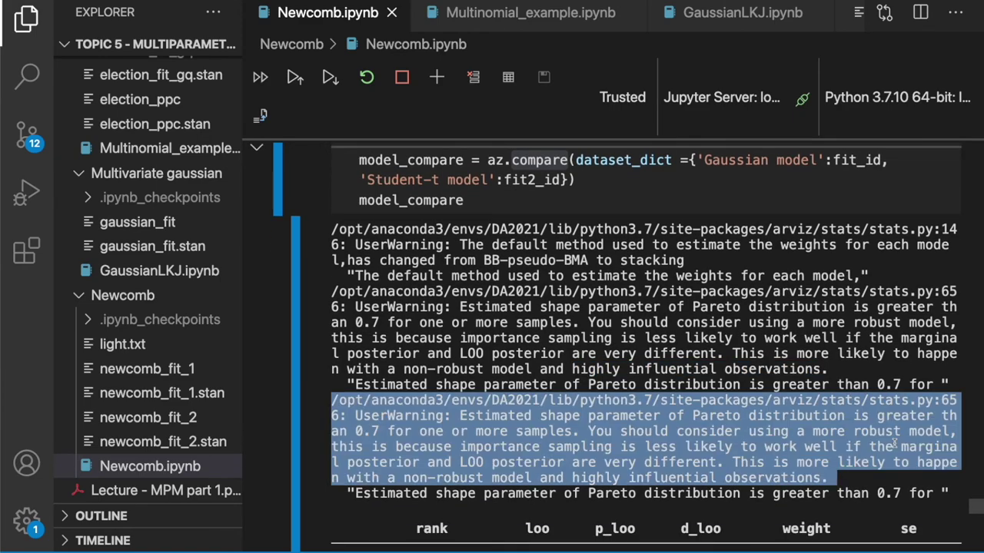
left_click(716, 330)
triple_click(716, 331)
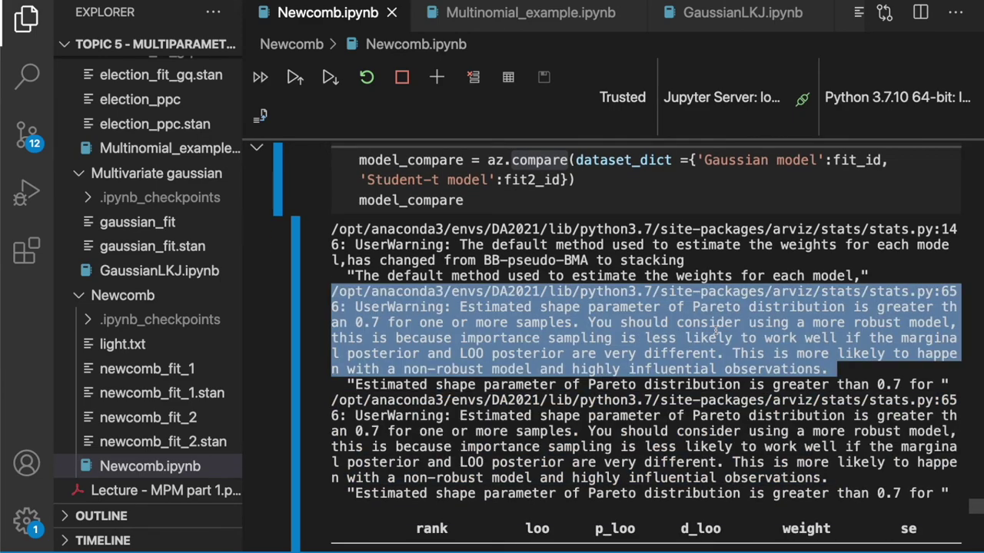
double_click(799, 432)
triple_click(796, 432)
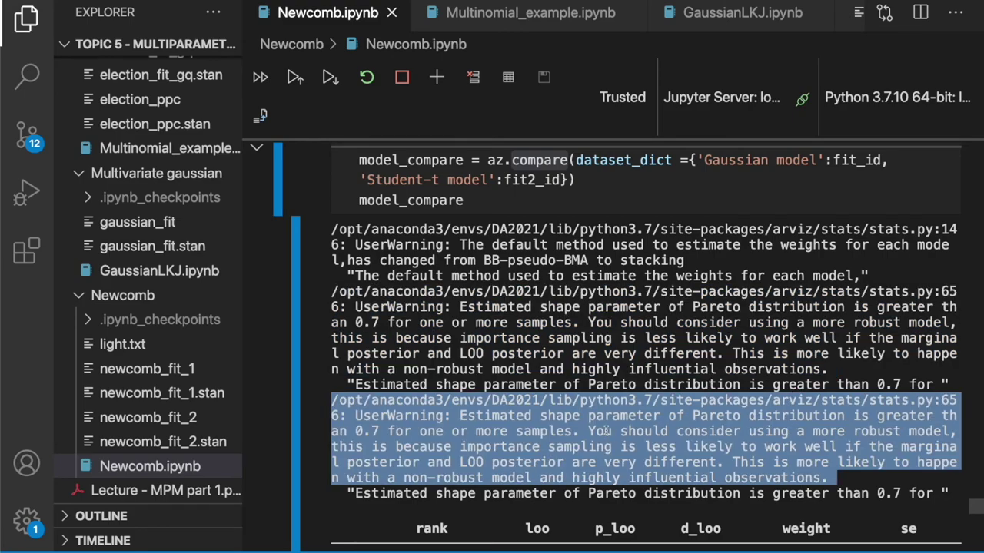
triple_click(495, 384)
left_click_drag(523, 460, 520, 475)
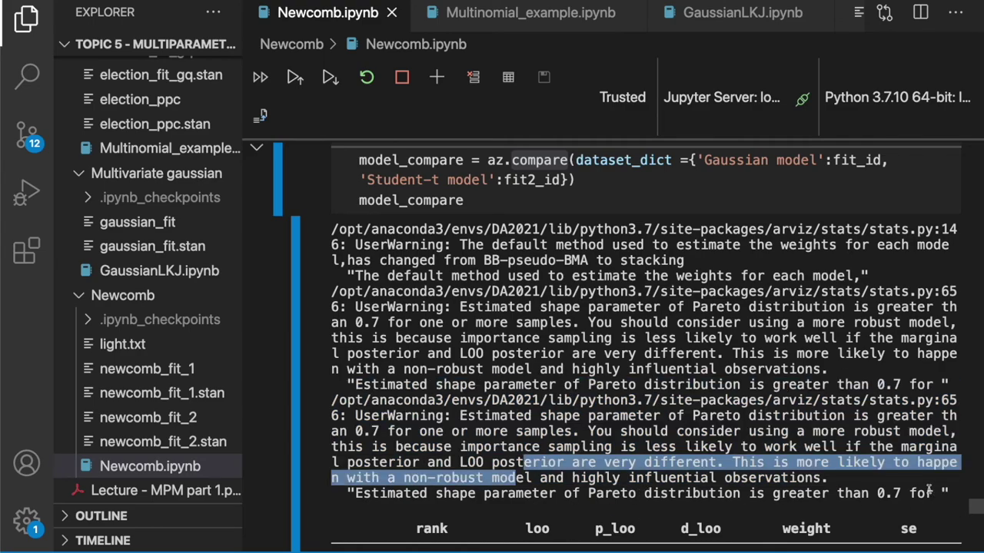
triple_click(889, 493)
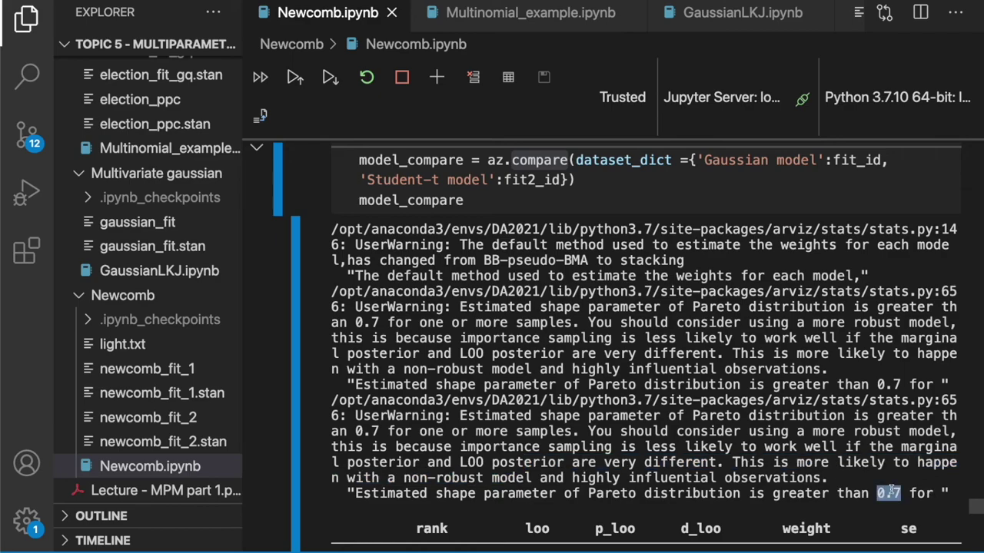
left_click(890, 500)
Step: Examine all columns of the model comparison table, from rank and loo to loo_scale, for the Student-t and Gaussian models
scroll(658, 413, "down", 5)
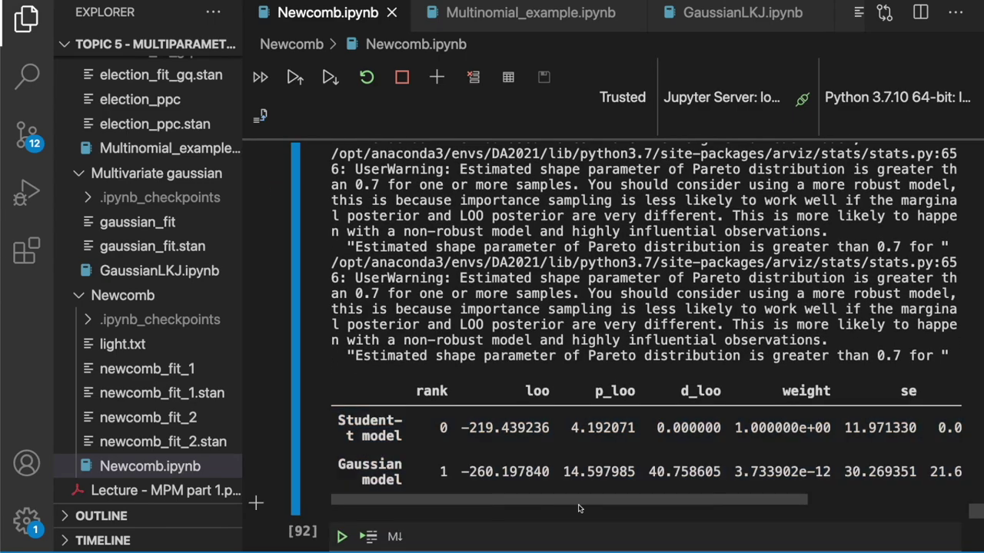
left_click_drag(583, 502, 470, 501)
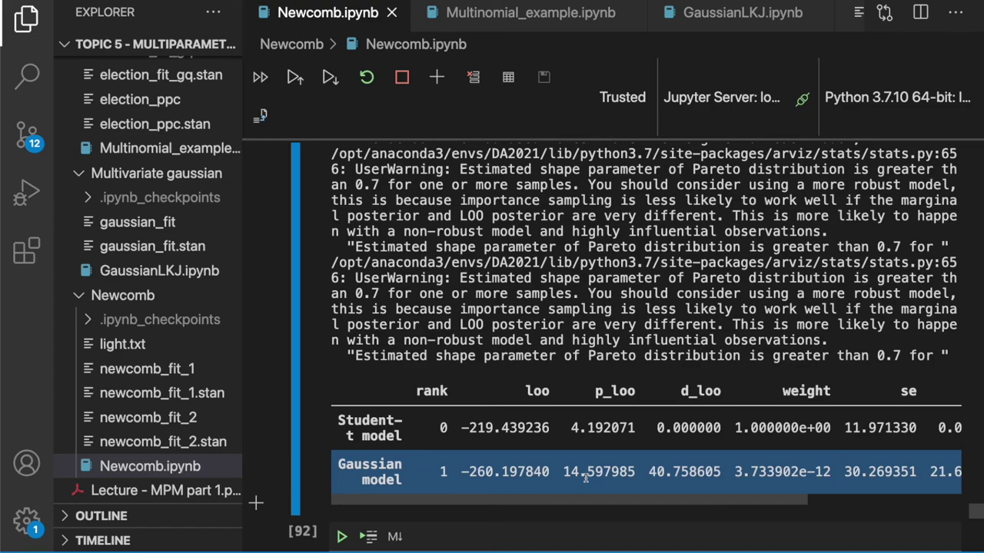
scroll(565, 492, "down", 1)
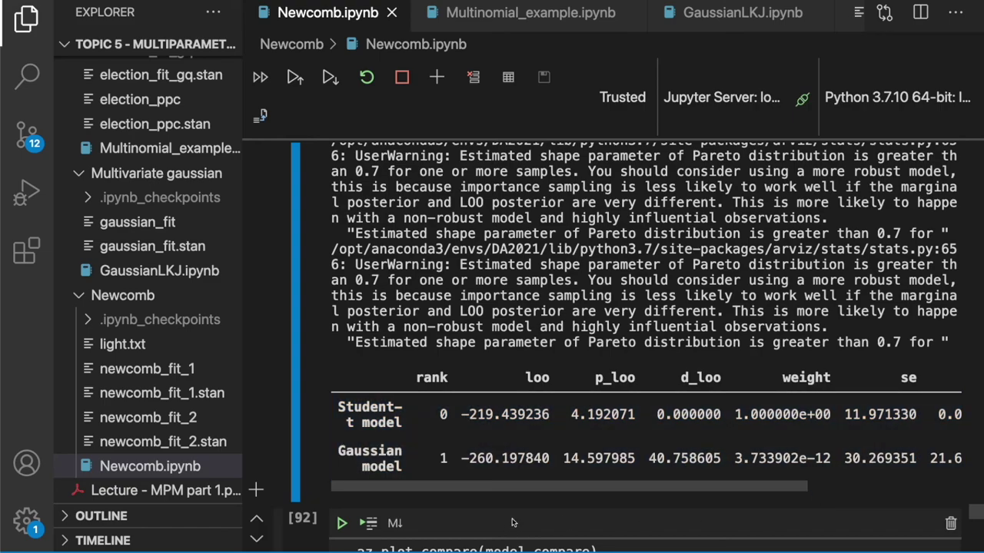
mouse_move(553, 492)
left_mouse_down()
mouse_move(715, 499)
mouse_move(546, 495)
left_mouse_up()
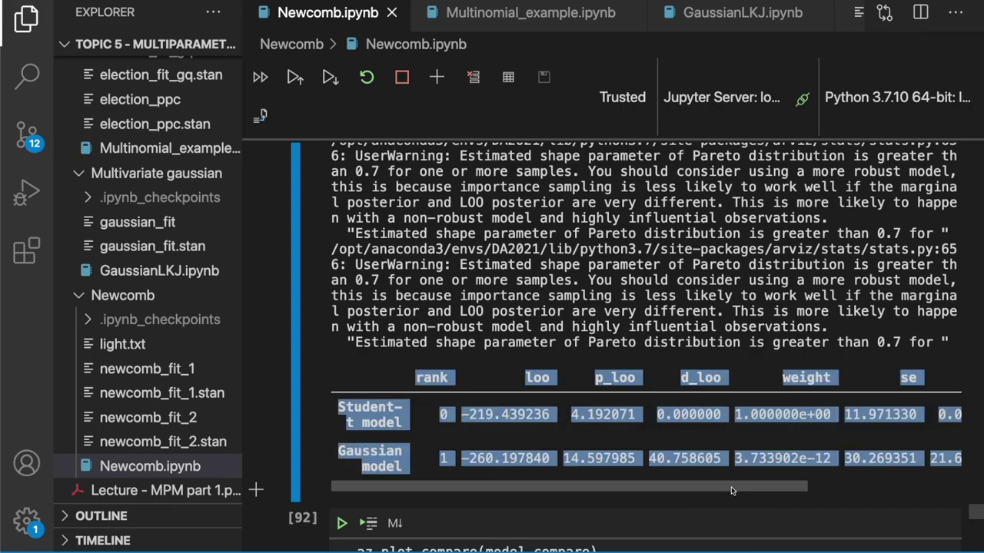
left_click_drag(788, 492, 960, 496)
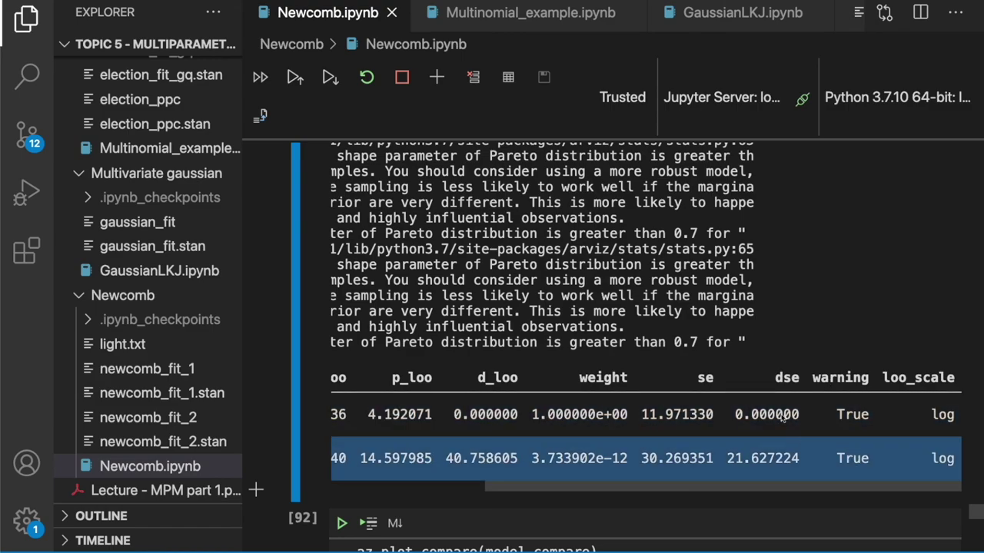
mouse_move(808, 487)
left_mouse_down()
mouse_move(742, 486)
mouse_move(808, 487)
left_mouse_up()
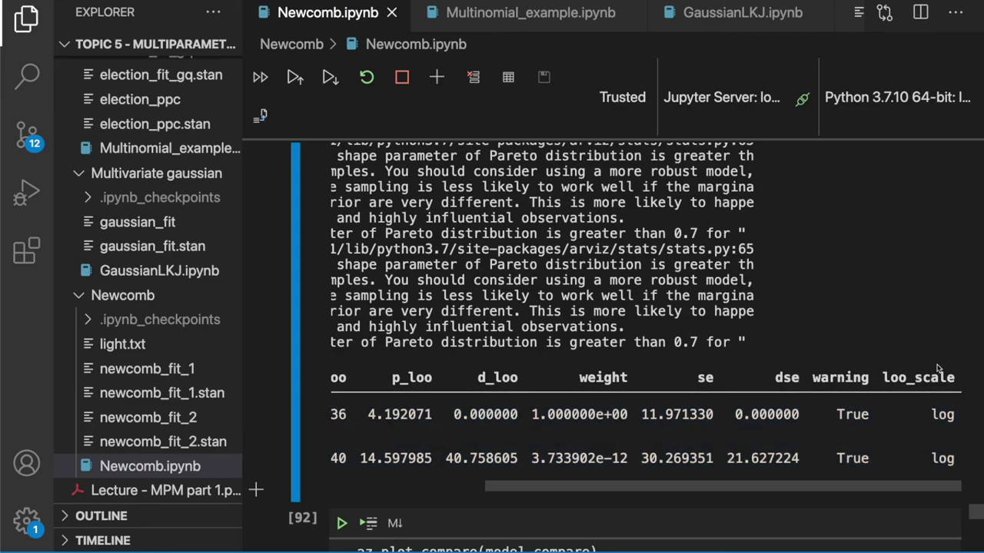
left_click_drag(806, 485, 653, 481)
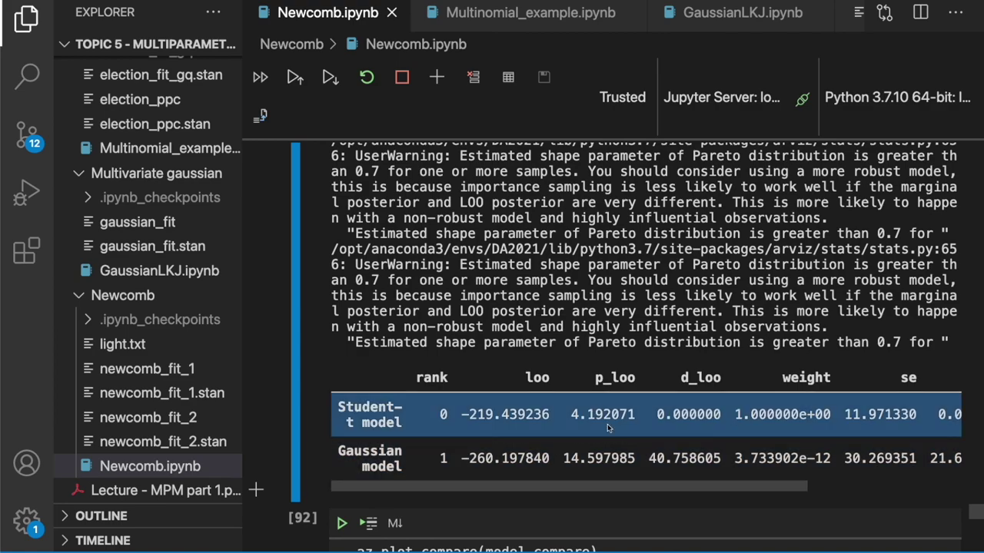
Step: Examine the az.plot_compare cell and its plot comparing the Student-t and Gaussian models
scroll(599, 419, "down", 1)
scroll(599, 413, "down", 3)
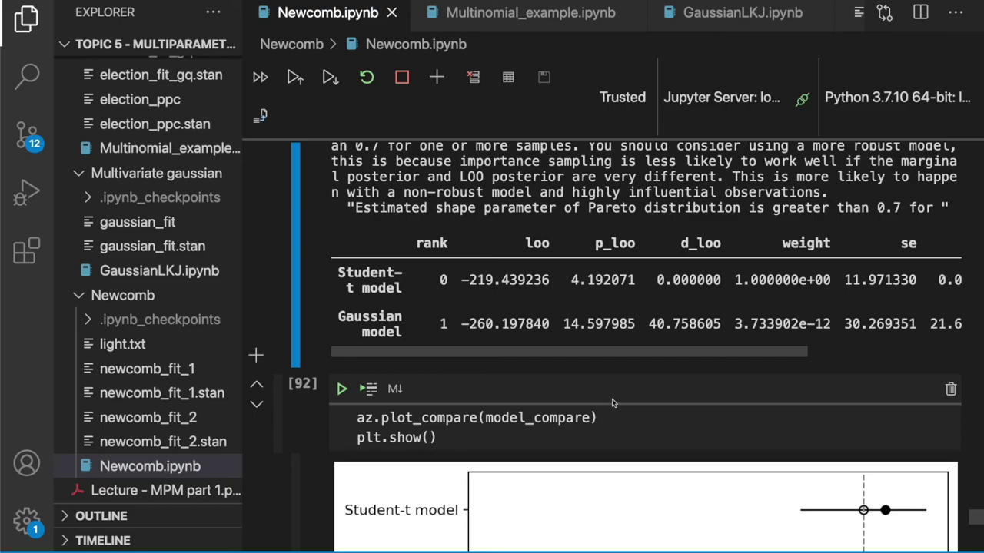
scroll(609, 355, "down", 1)
scroll(608, 355, "down", 4)
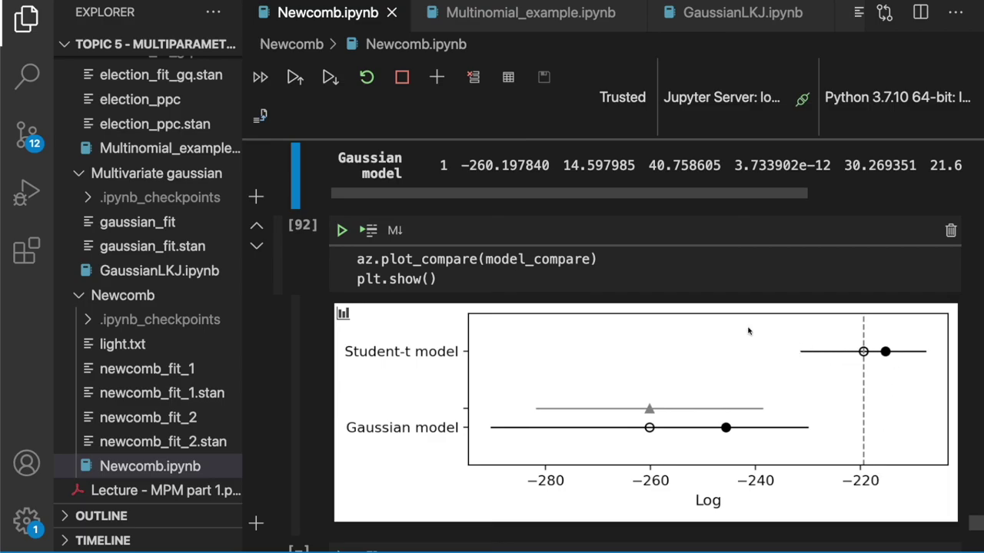
Step: Return to the note above the Posterior predictive check heading and highlight its text on the tighter estimate and the limitations of bad data
scroll(739, 362, "up", 10)
scroll(740, 382, "up", 10)
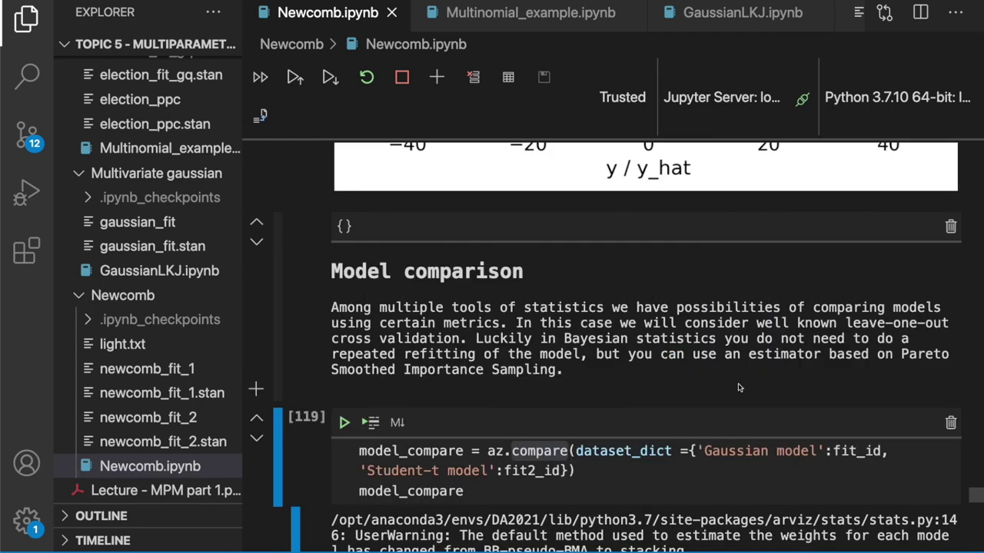
scroll(739, 388, "up", 4)
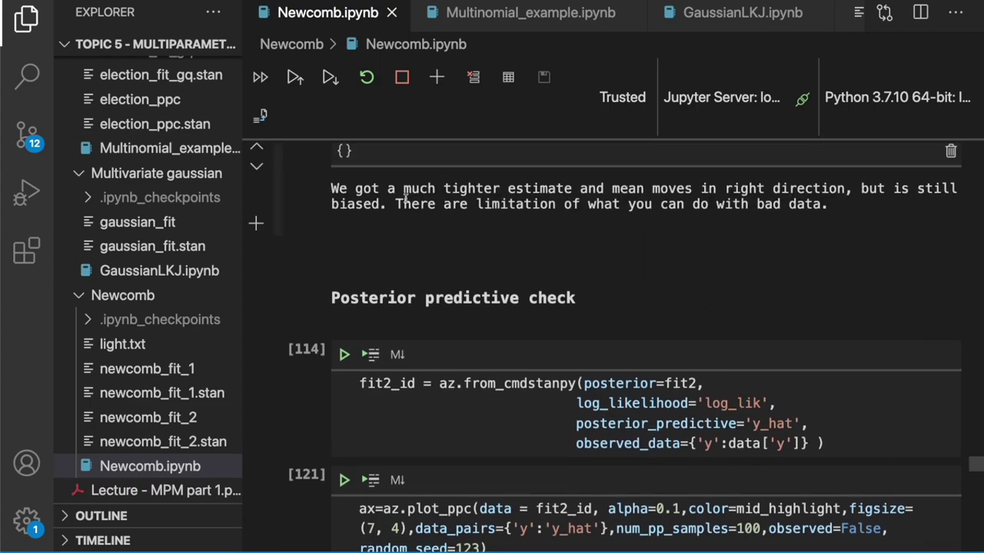
left_click_drag(355, 189, 736, 209)
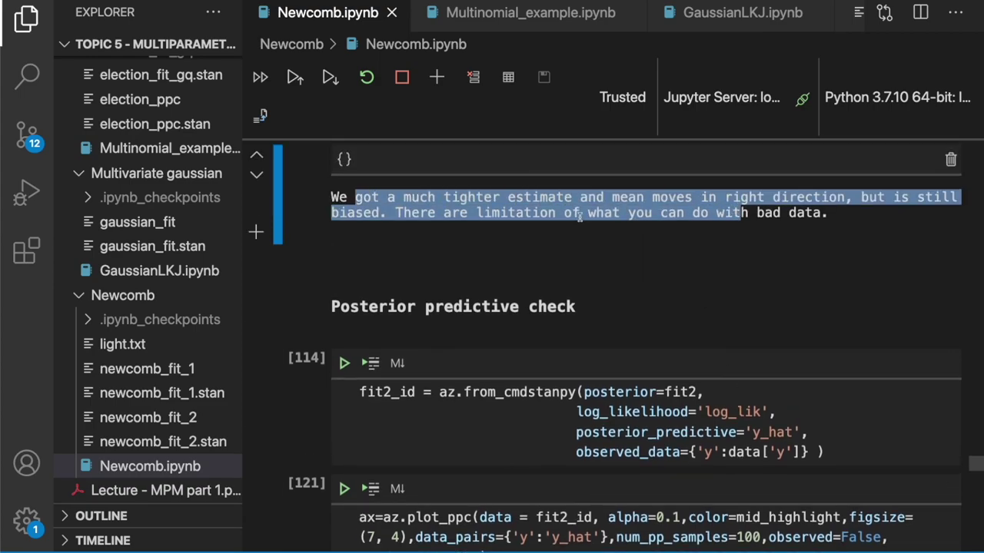
Step: Open the markdown note on the tighter but still biased estimate for editing and select its entire text
left_click(630, 201)
double_click(627, 199)
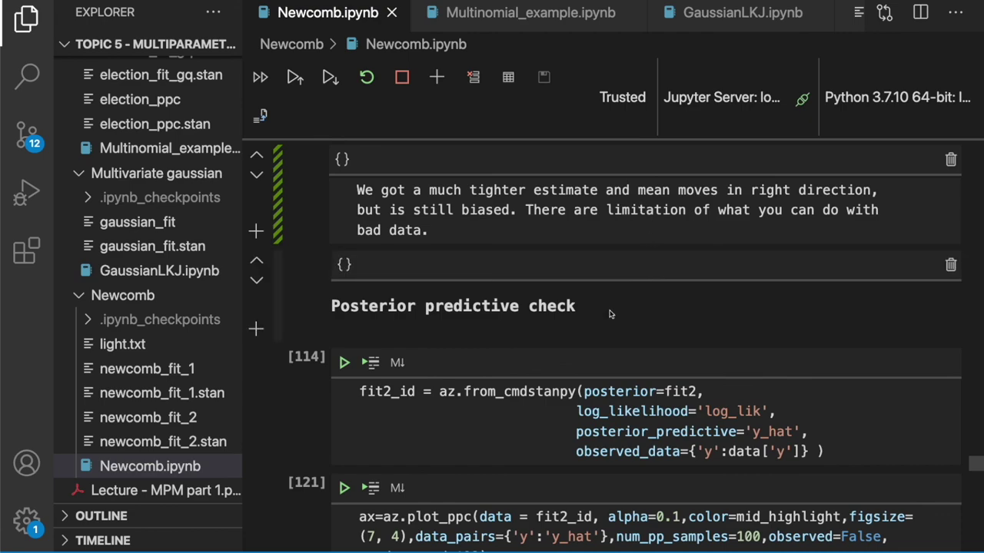
scroll(518, 262, "down", 1)
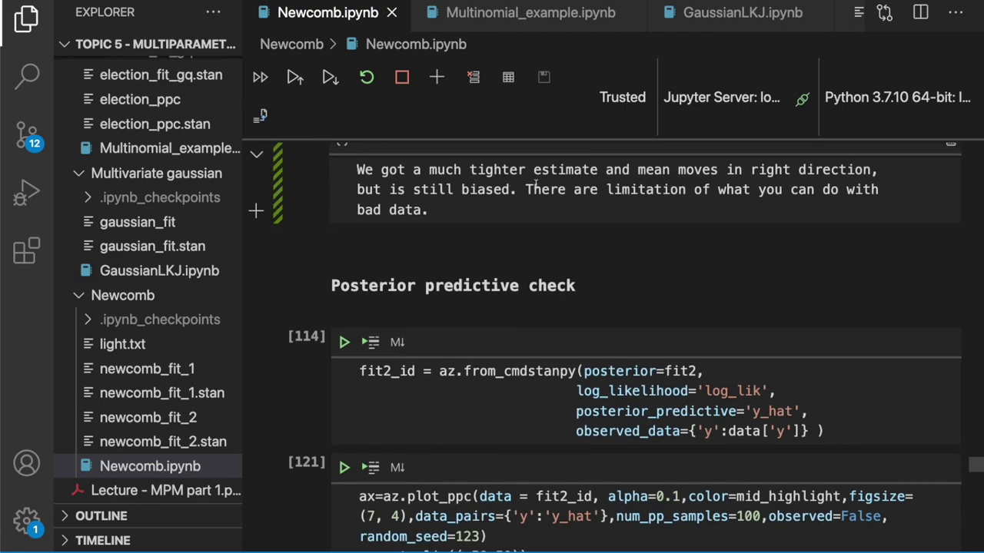
double_click(585, 189)
triple_click(585, 189)
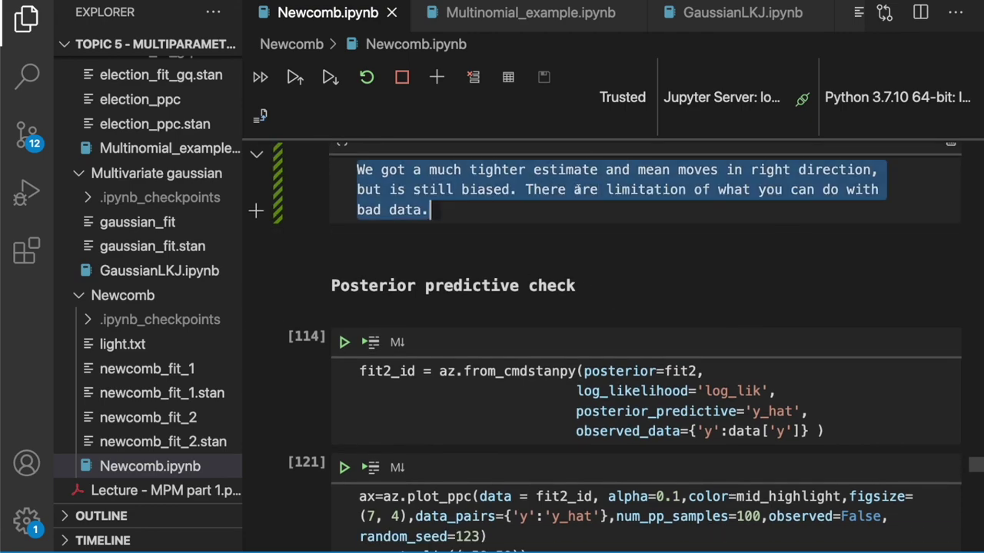